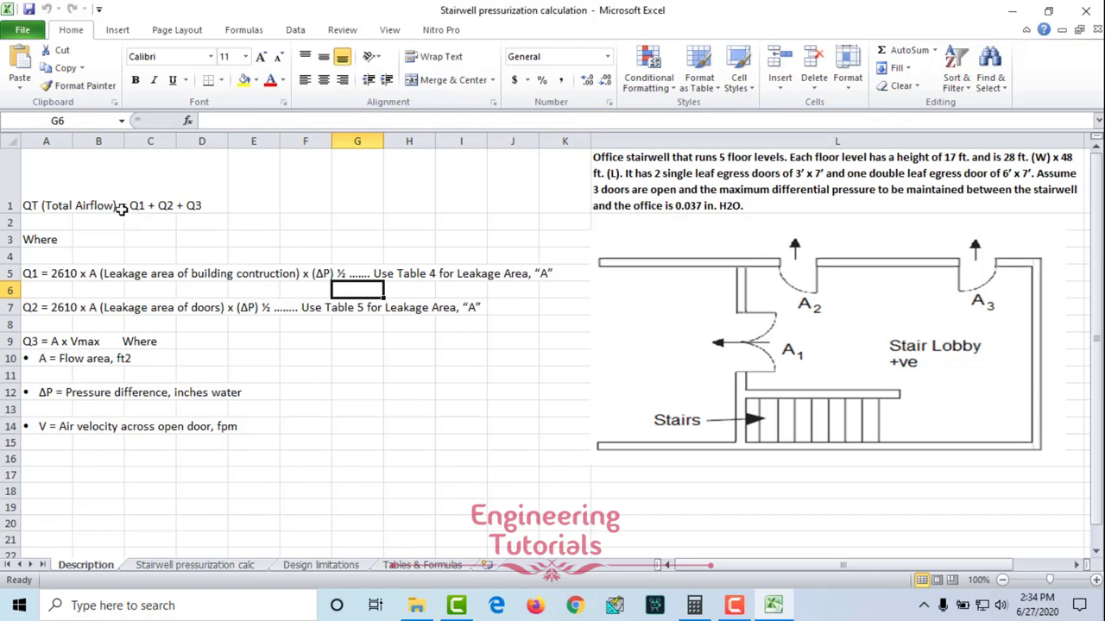
Flip through the calc, Design limitations and Tables & Formulas sheets, ending on Description.
left_click(183, 568)
left_click(309, 568)
left_click(412, 565)
left_click(311, 568)
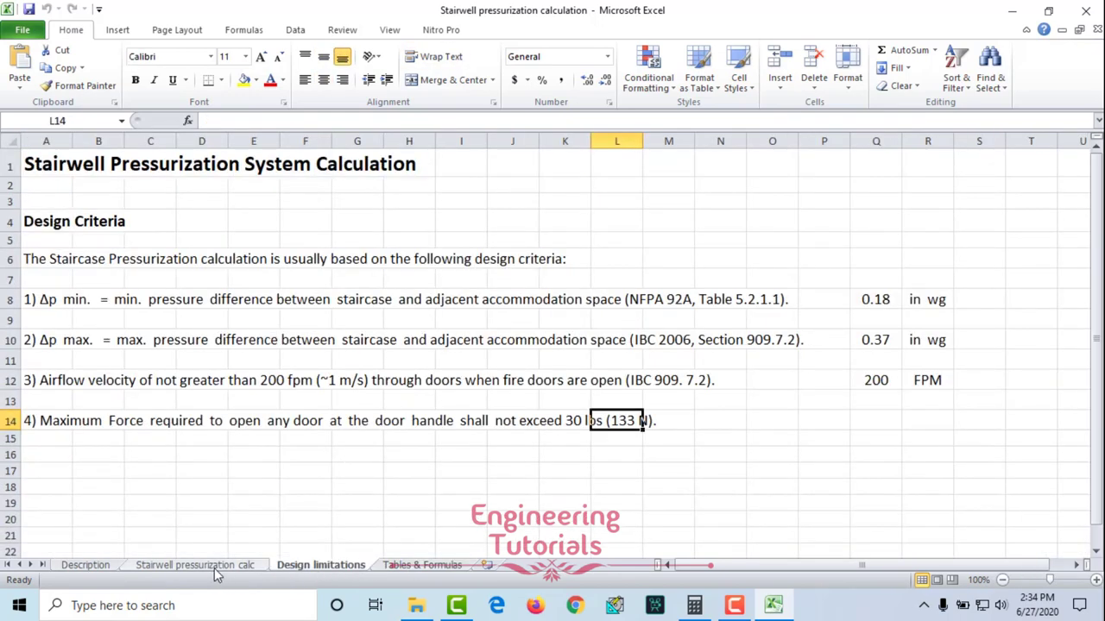
left_click(214, 568)
left_click(98, 568)
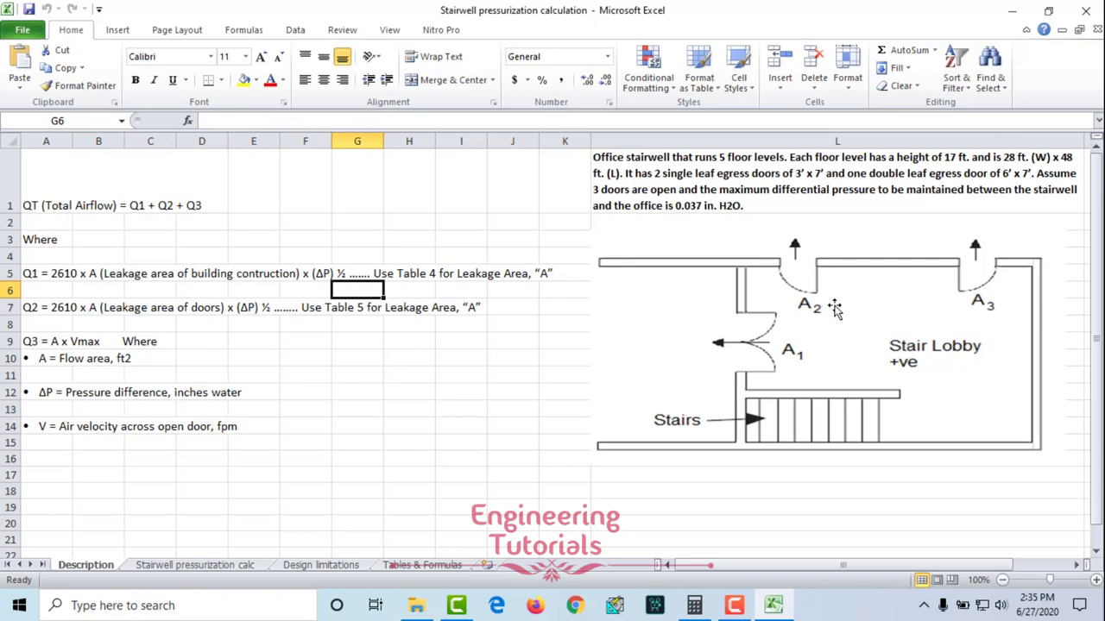
Select and deselect the stairwell lobby diagram on the Description sheet several times.
left_click(475, 418)
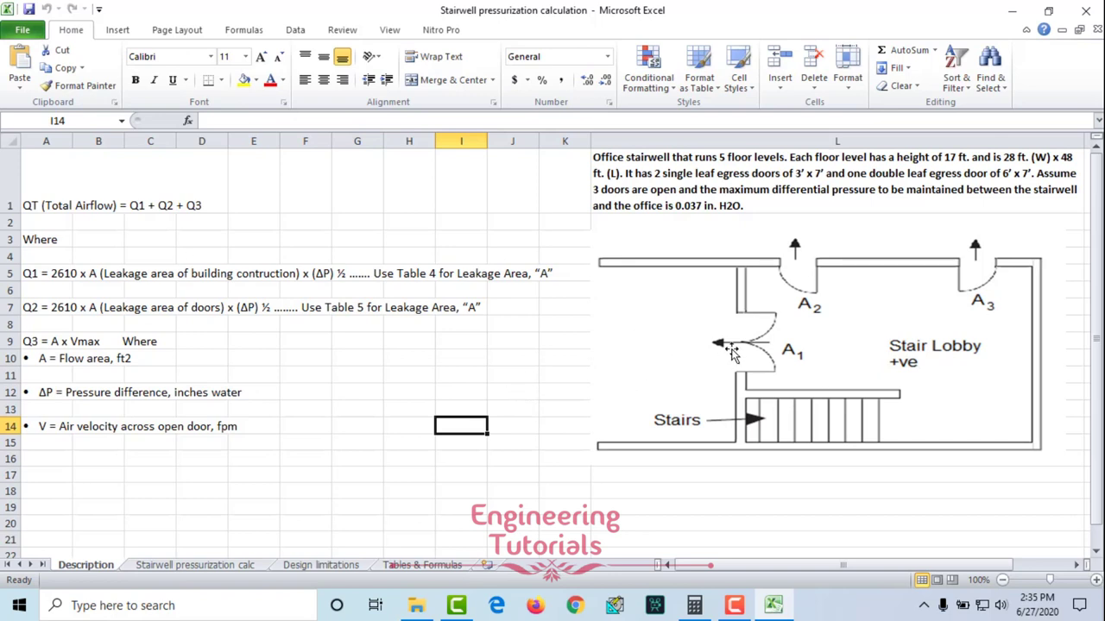
left_click(775, 318)
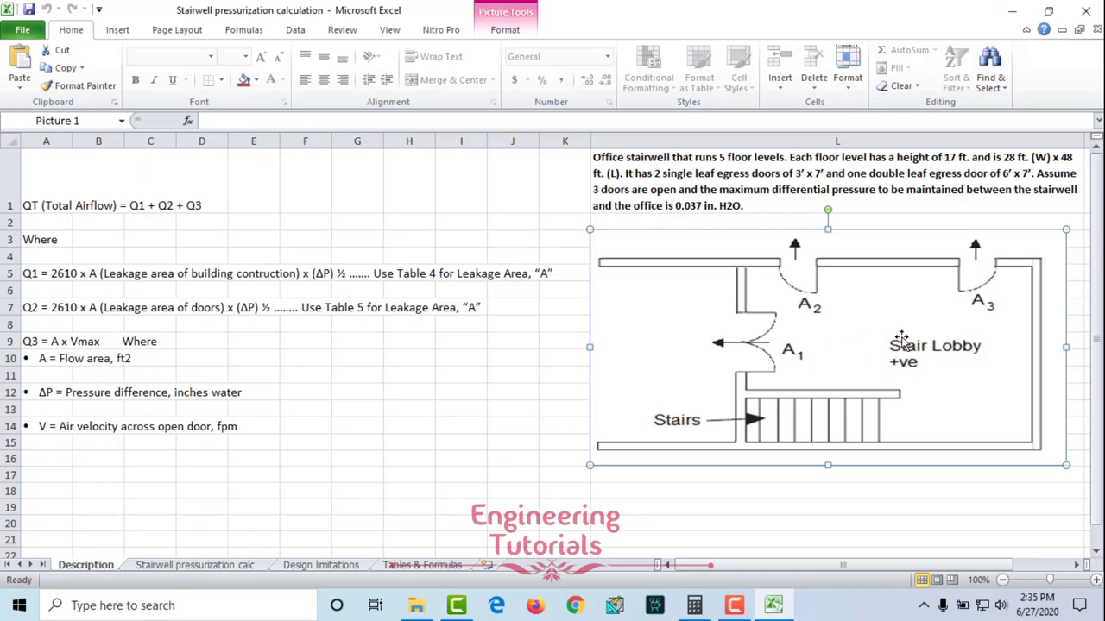
left_click(791, 509)
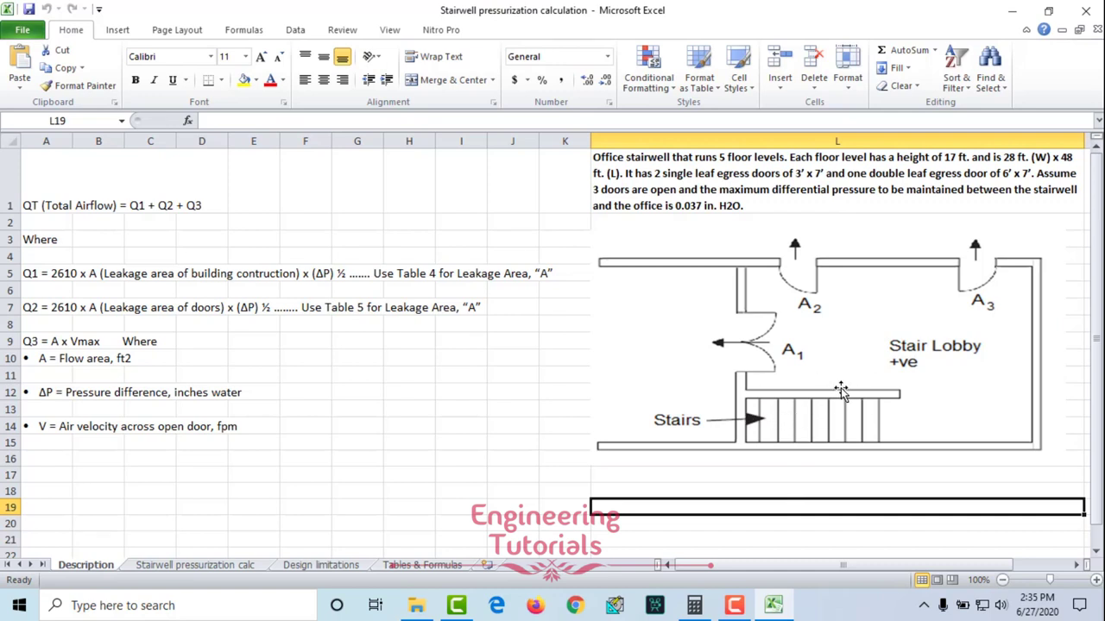
left_click(866, 397)
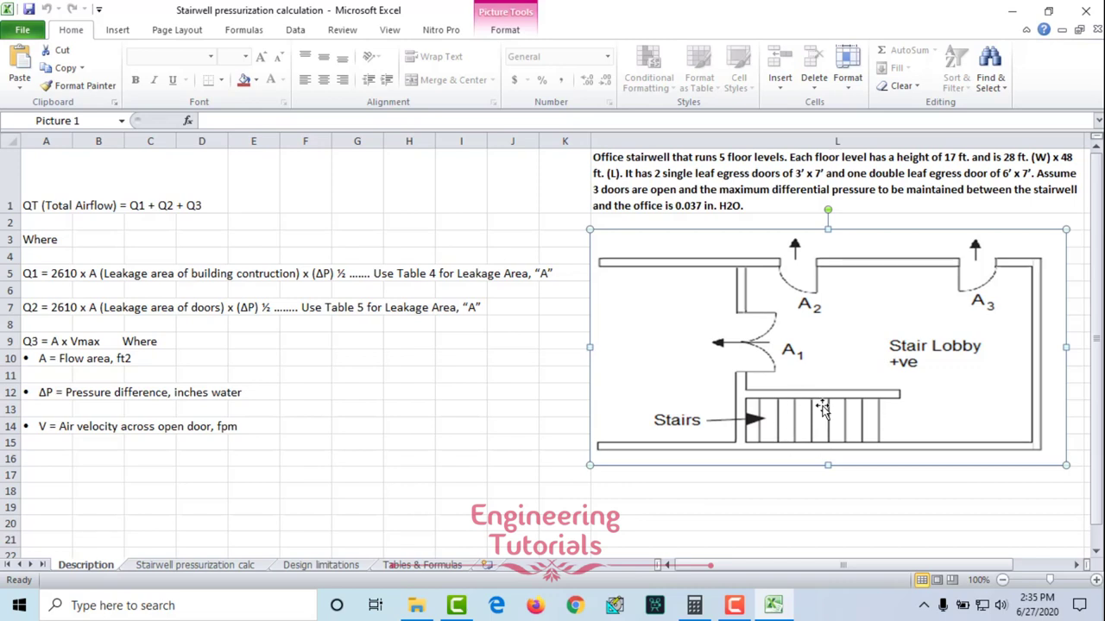
left_click(755, 480)
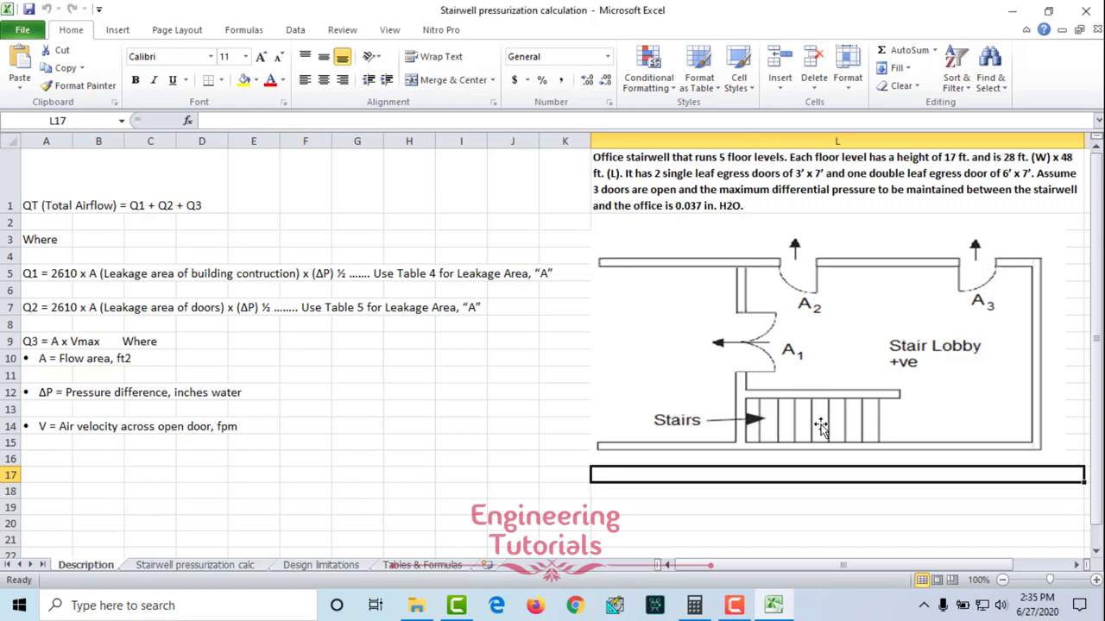
left_click(902, 358)
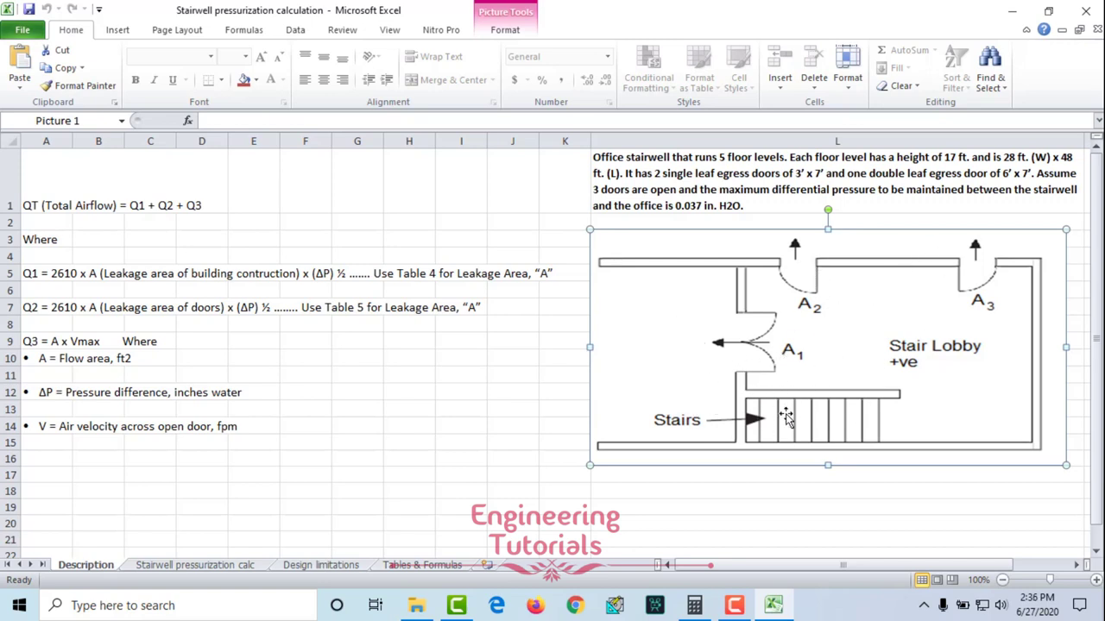
left_click(521, 394)
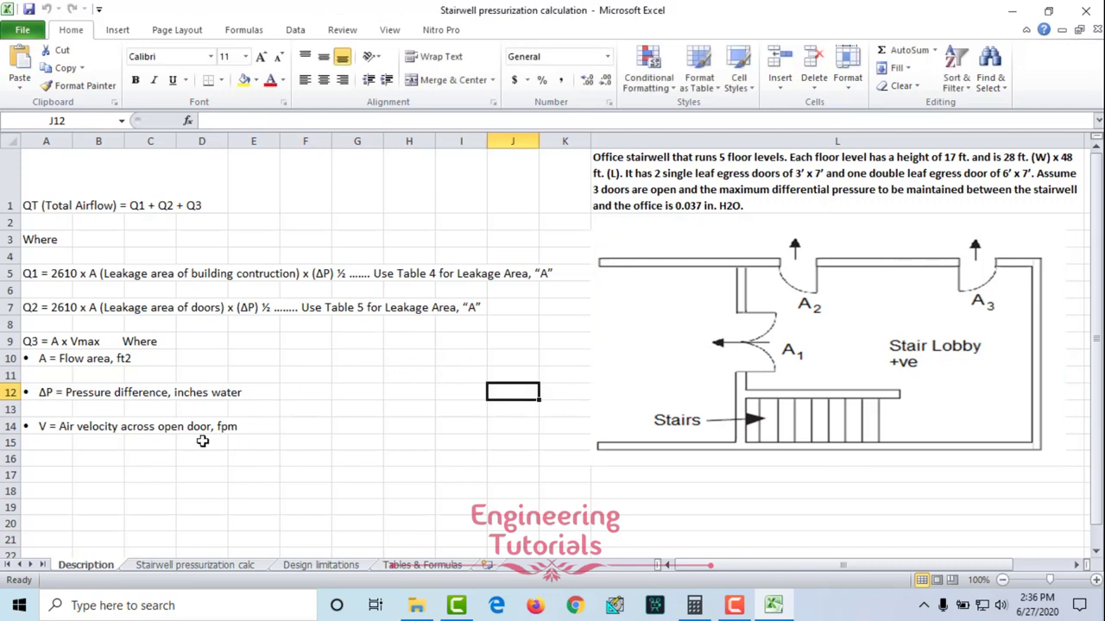
On Design limitations, select A1:R14 and check the 0.18 in wg minimum pressure difference.
left_click(349, 569)
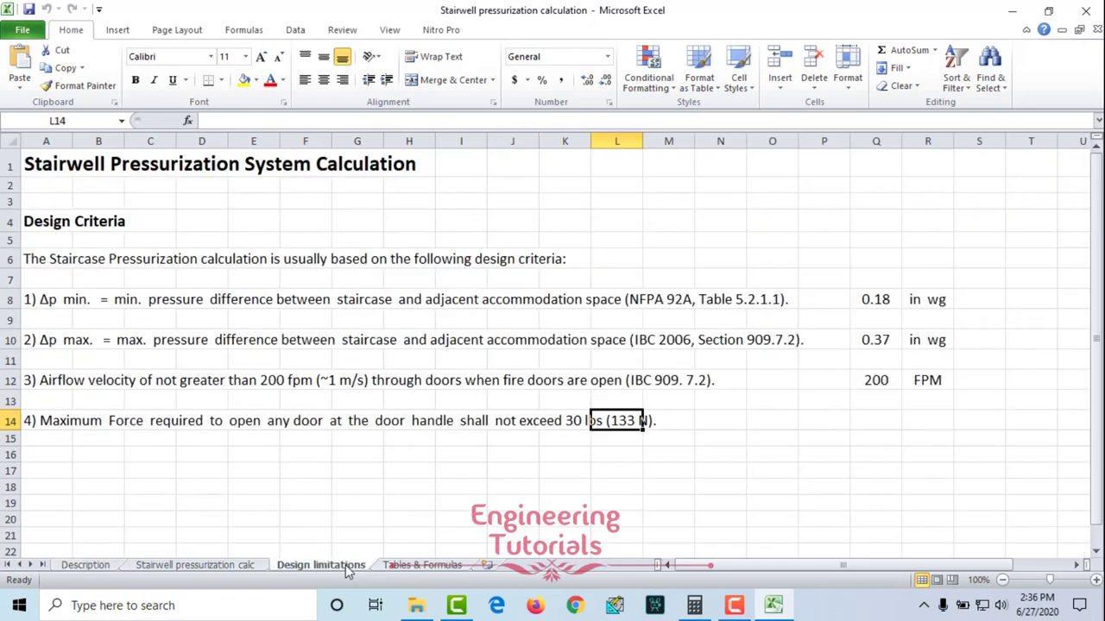
left_click_drag(56, 164, 937, 415)
left_click(470, 334)
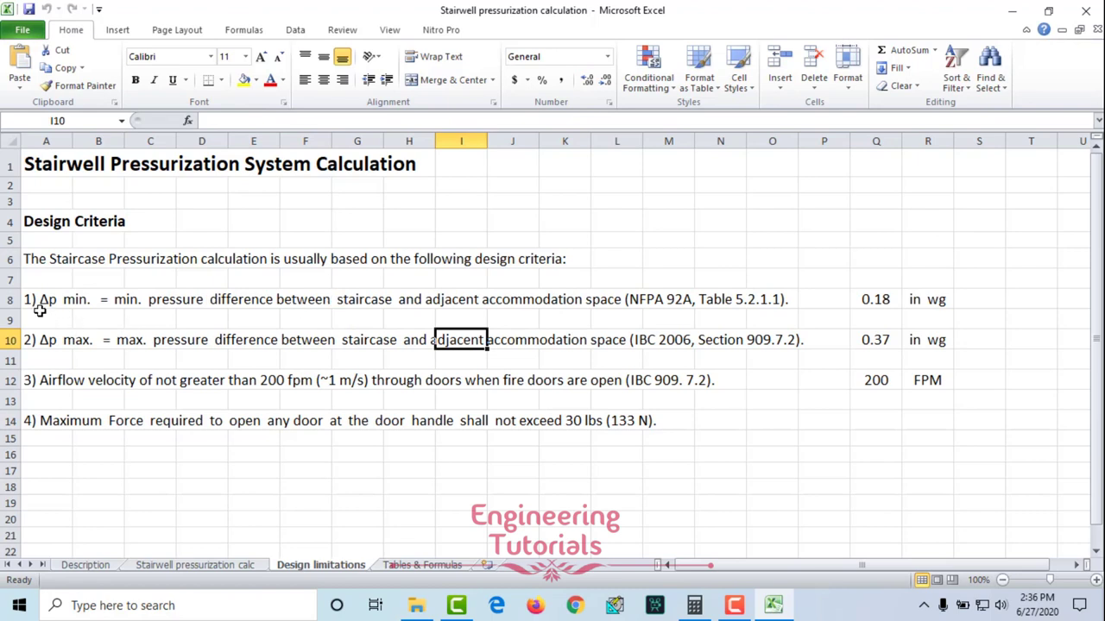
left_click(171, 302)
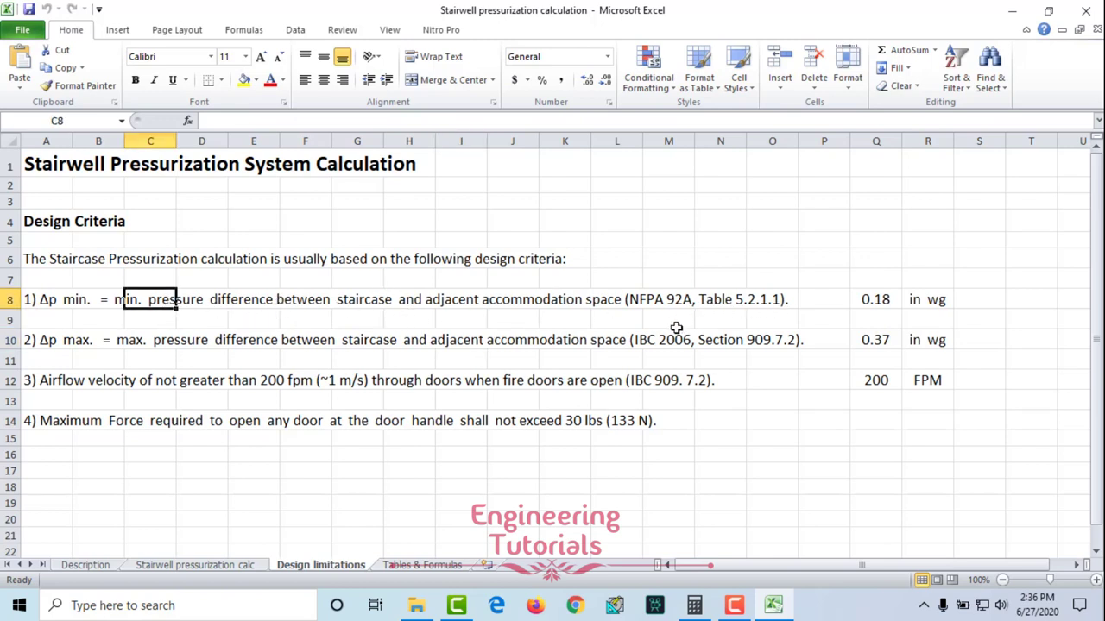
left_click(868, 300)
left_click(945, 299)
Read the maximum pressure difference criterion and check its 0.37 value.
left_click(48, 345)
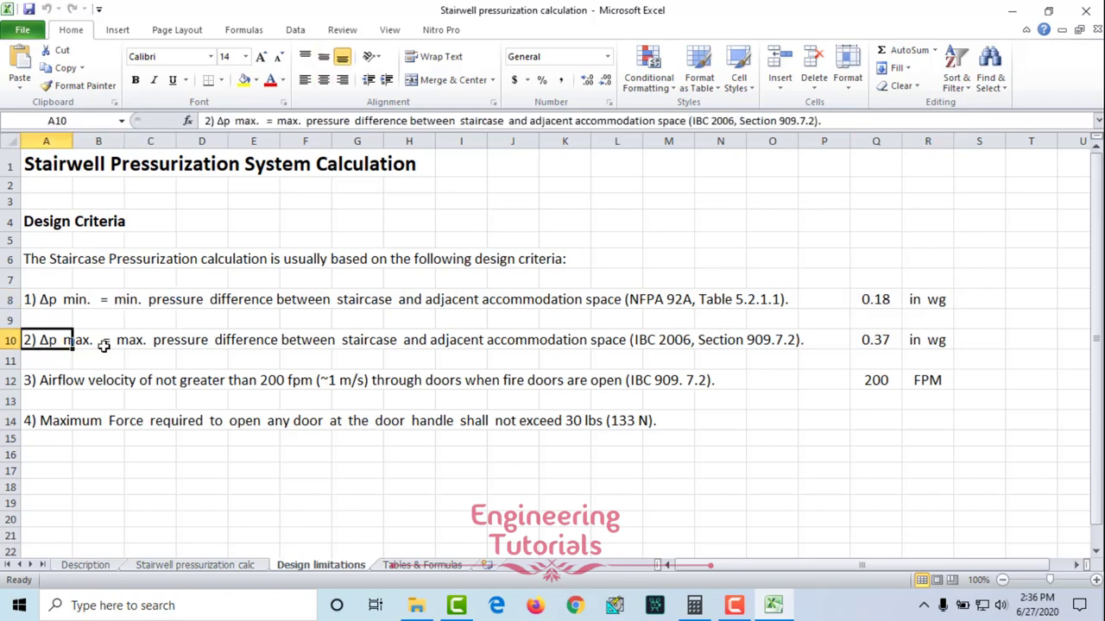
left_click(270, 344)
left_click(387, 345)
left_click(557, 344)
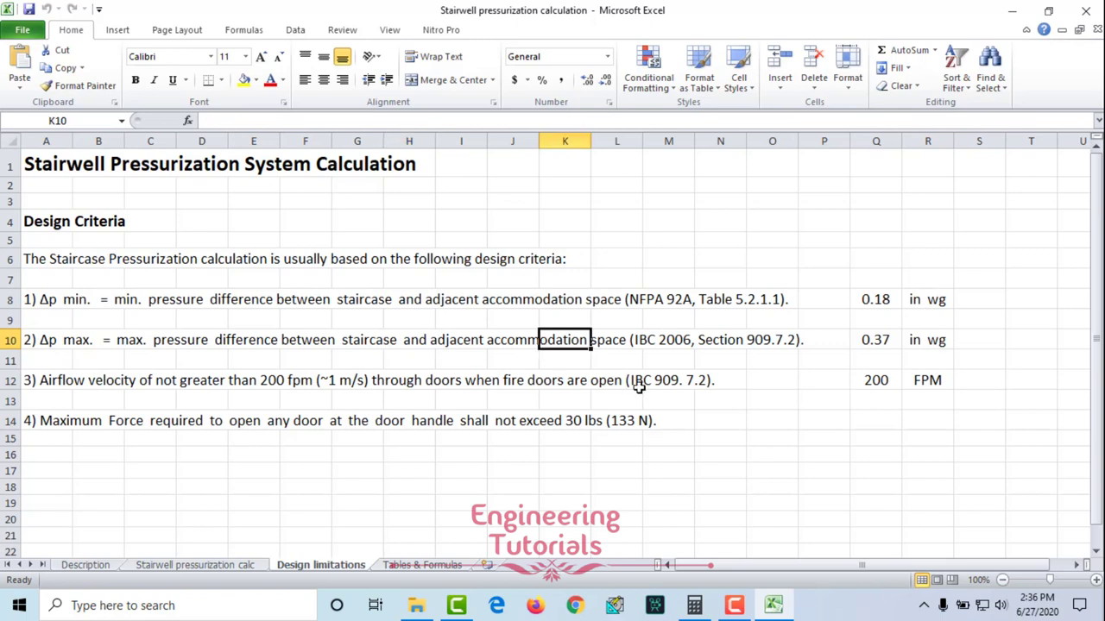
left_click(649, 397)
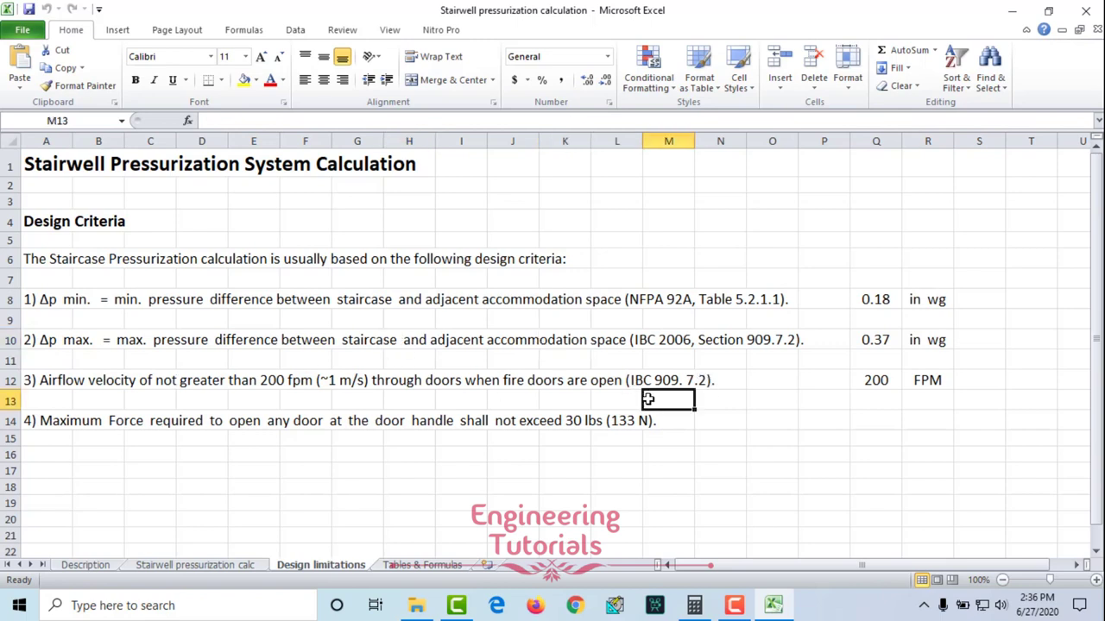
left_click(874, 342)
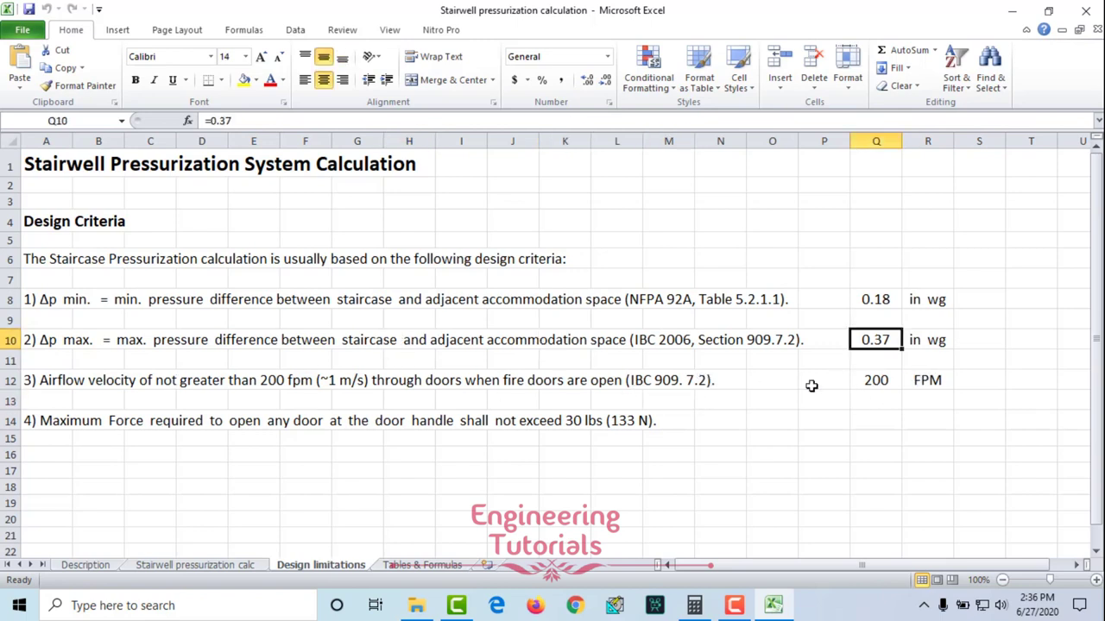
left_click(242, 300)
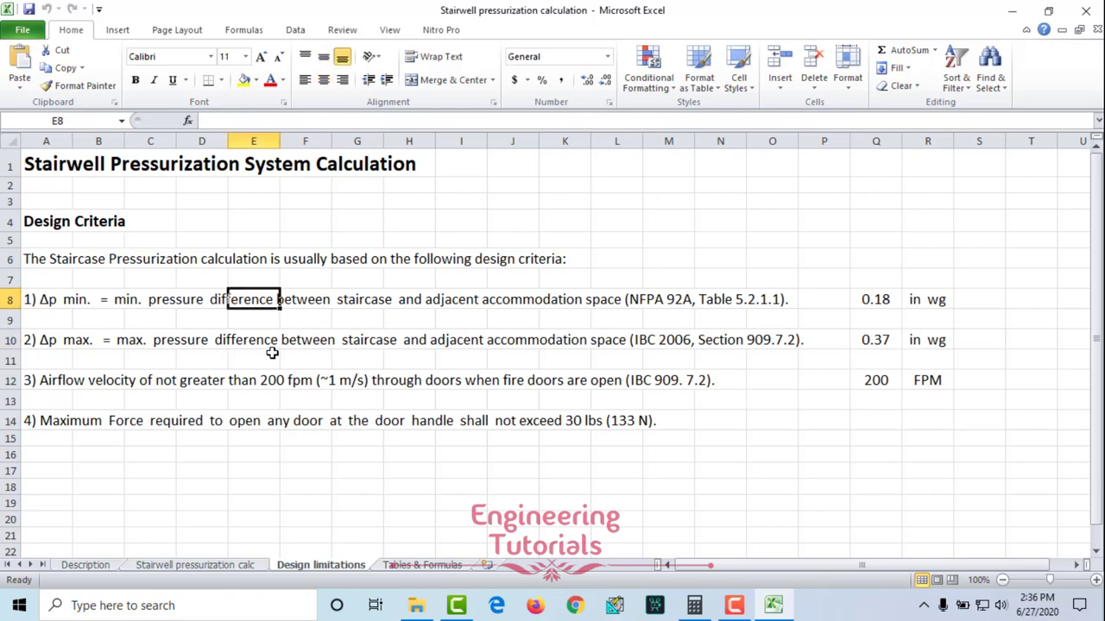
left_click(229, 343)
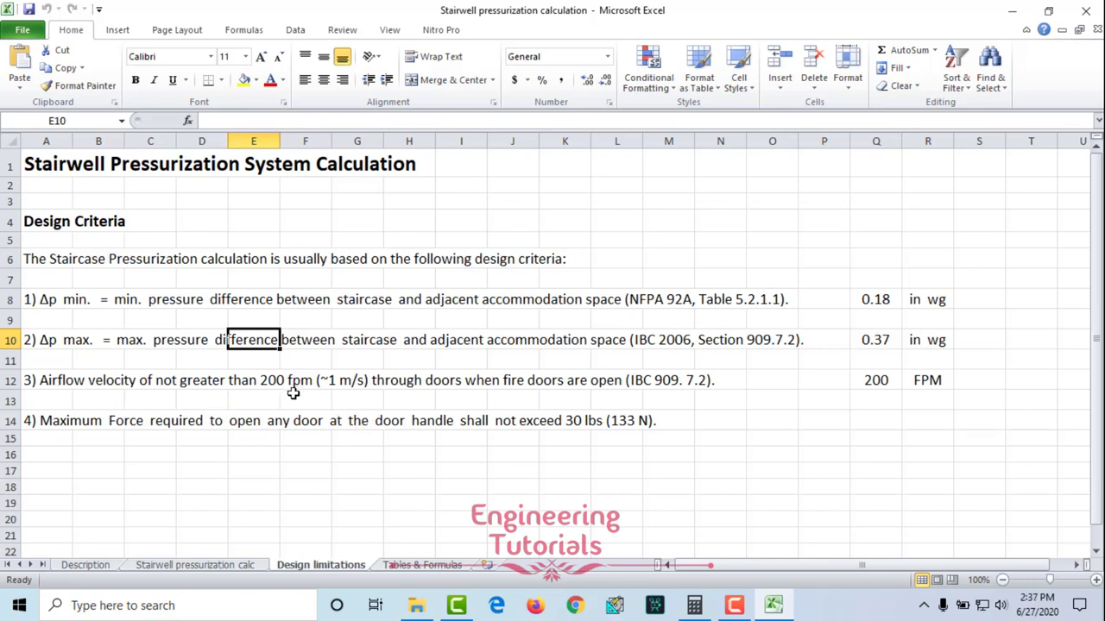
Check the IBC 909.7.2 200 FPM velocity and 30 lbs door force limits, then clear the selection.
left_click(637, 381)
left_click(674, 378)
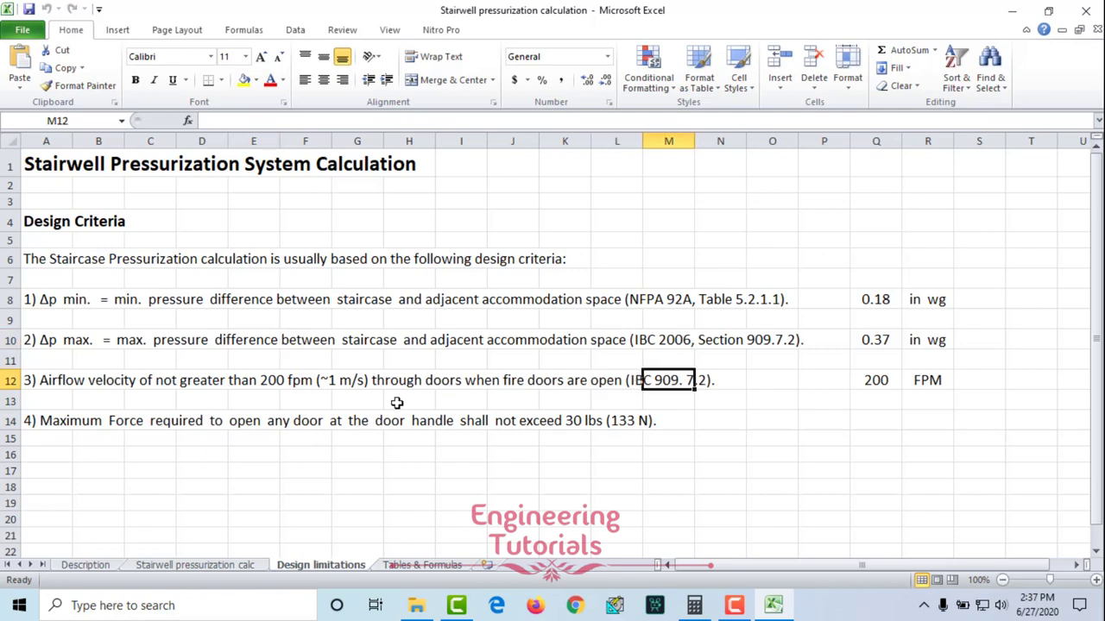
left_click(884, 381)
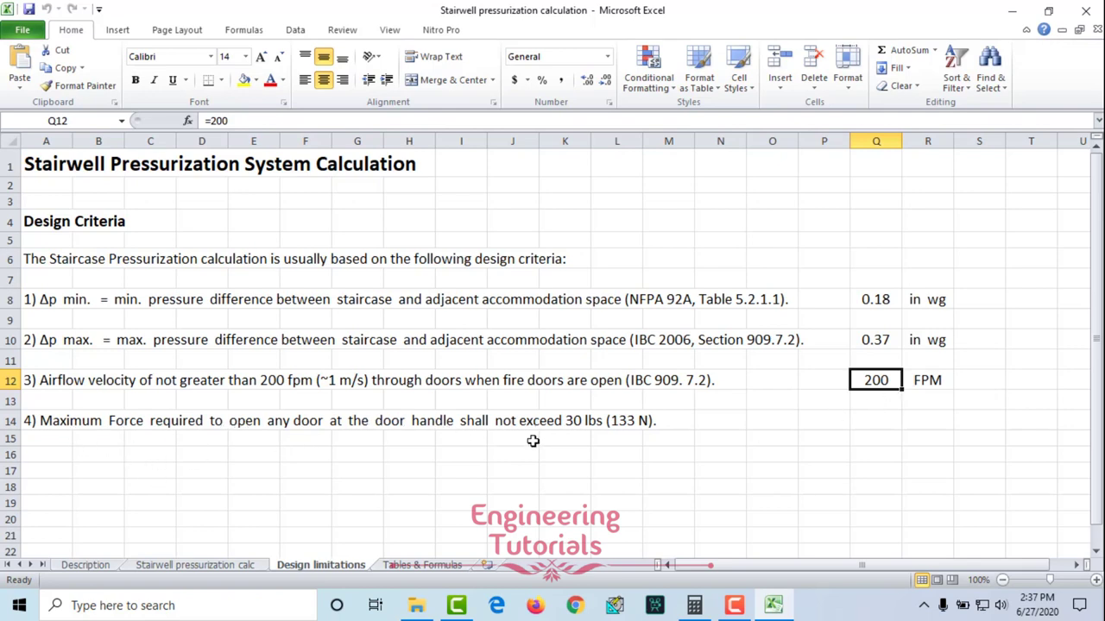
left_click(631, 422)
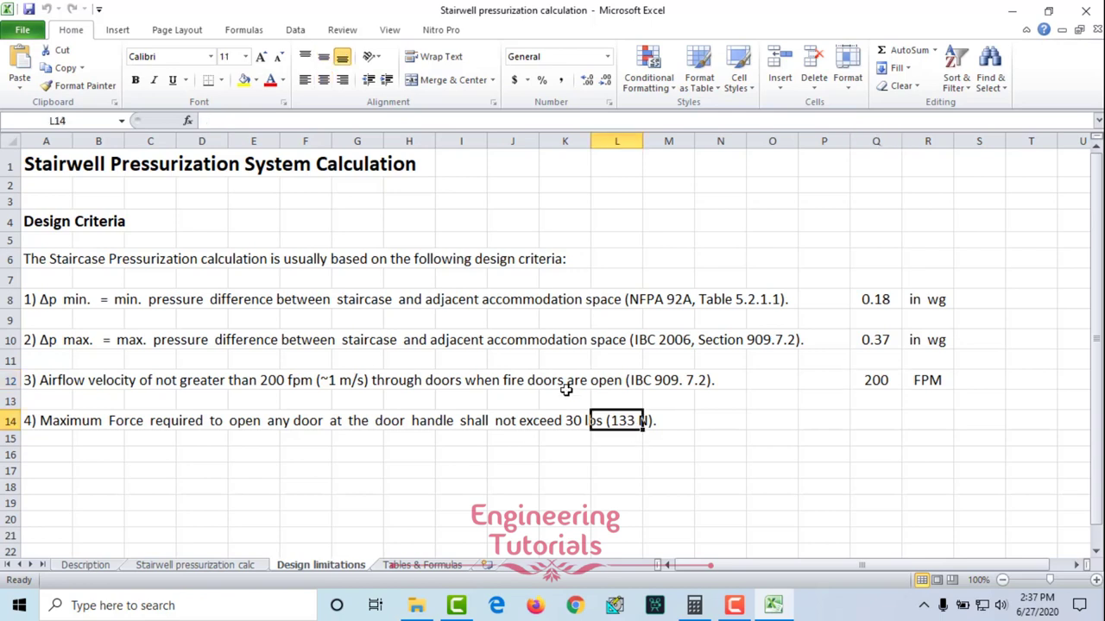
left_click_drag(54, 158, 947, 411)
left_click(259, 263)
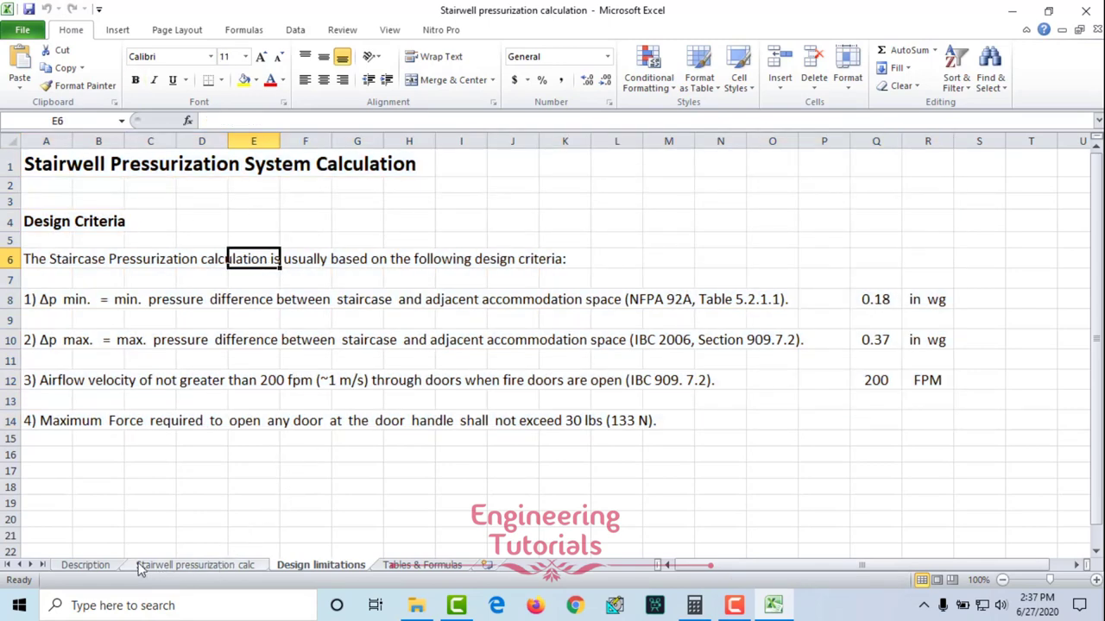
Scroll the Tables & Formulas leakage tables down to Q3 and back, ending on Description.
left_click(385, 566)
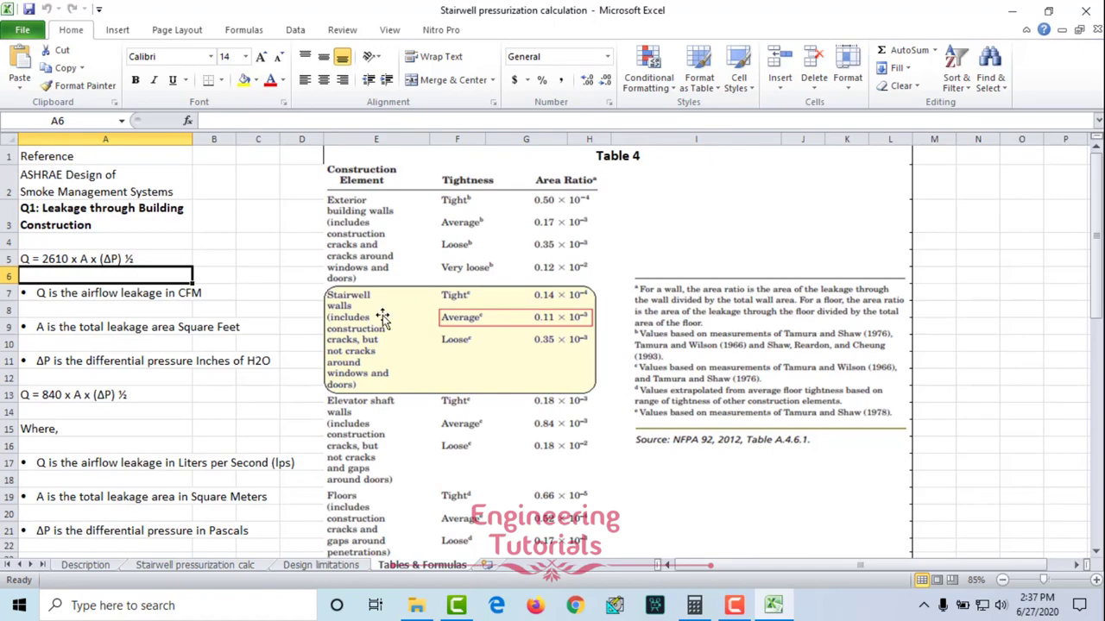
scroll(392, 348, "down", 6)
scroll(348, 383, "down", 3)
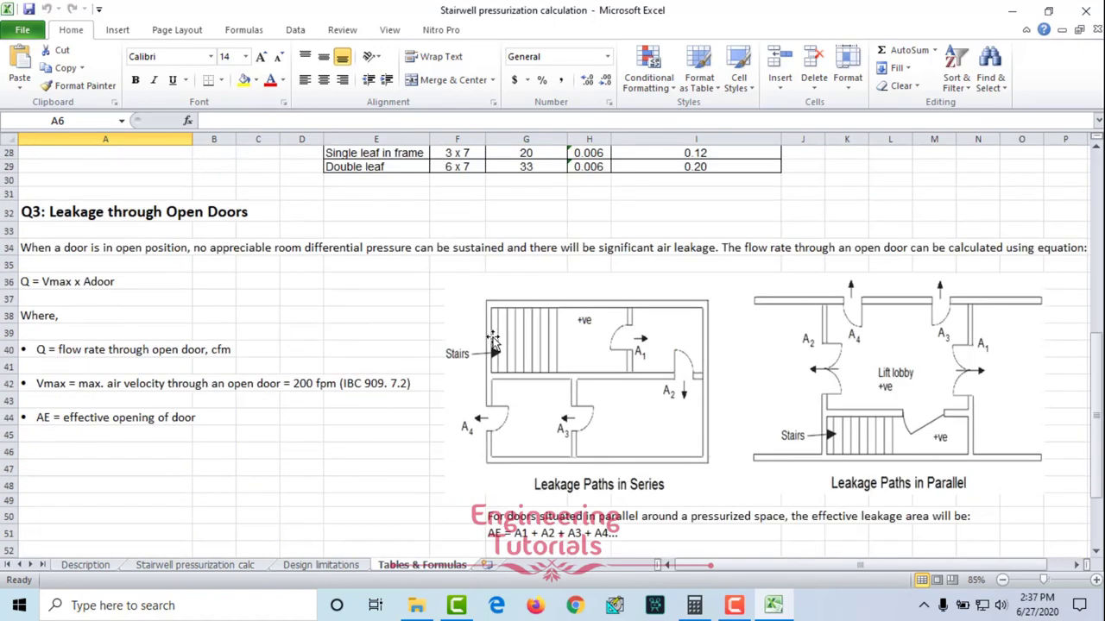
scroll(282, 408, "up", 1)
scroll(282, 407, "up", 7)
scroll(296, 385, "down", 9)
scroll(296, 380, "down", 2)
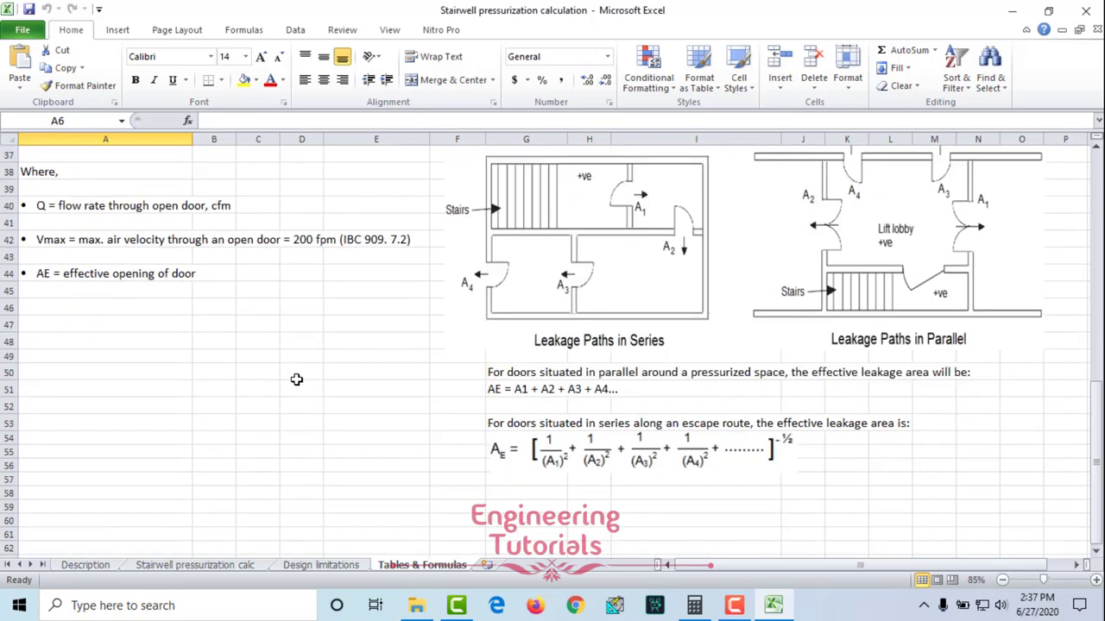
scroll(296, 380, "up", 12)
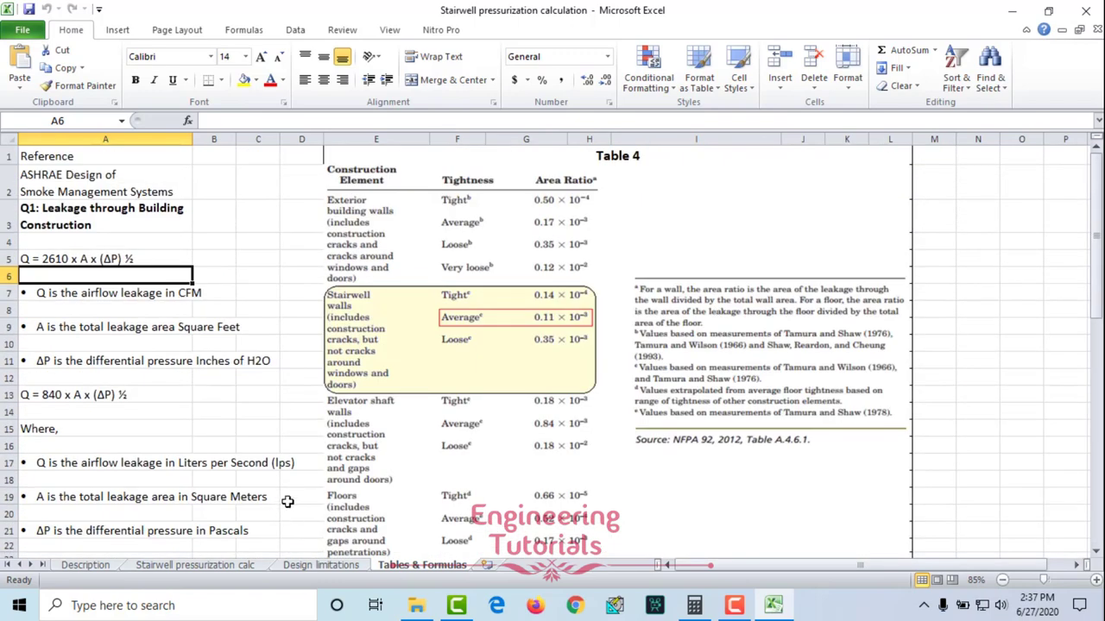
left_click(84, 566)
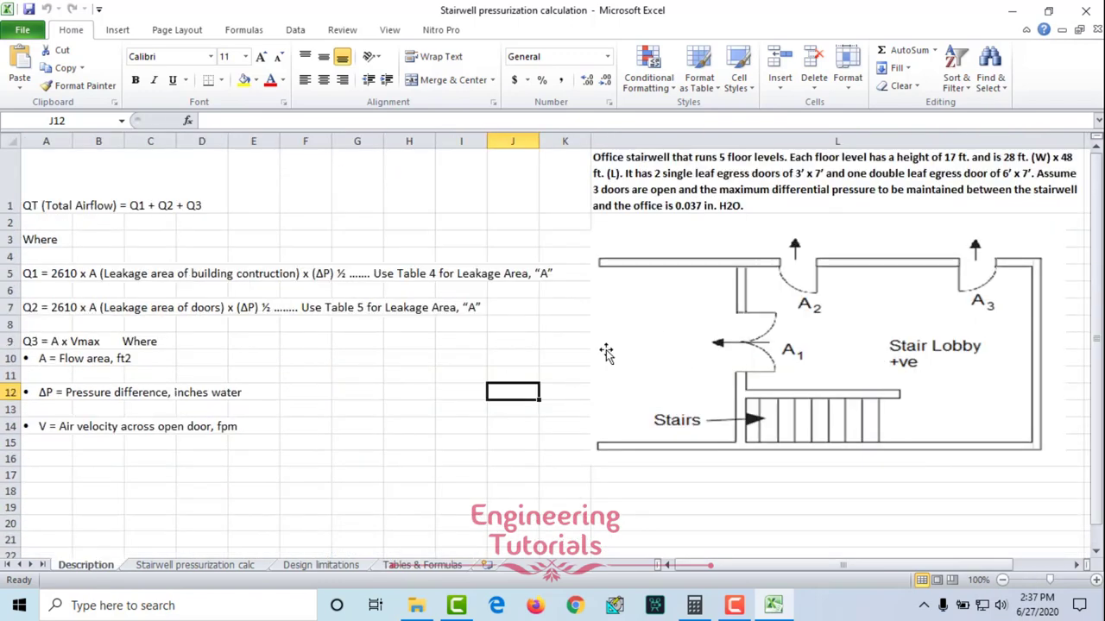
Read the stairwell problem statement in merged cell L1, then switch to Design limitations.
left_click(522, 427)
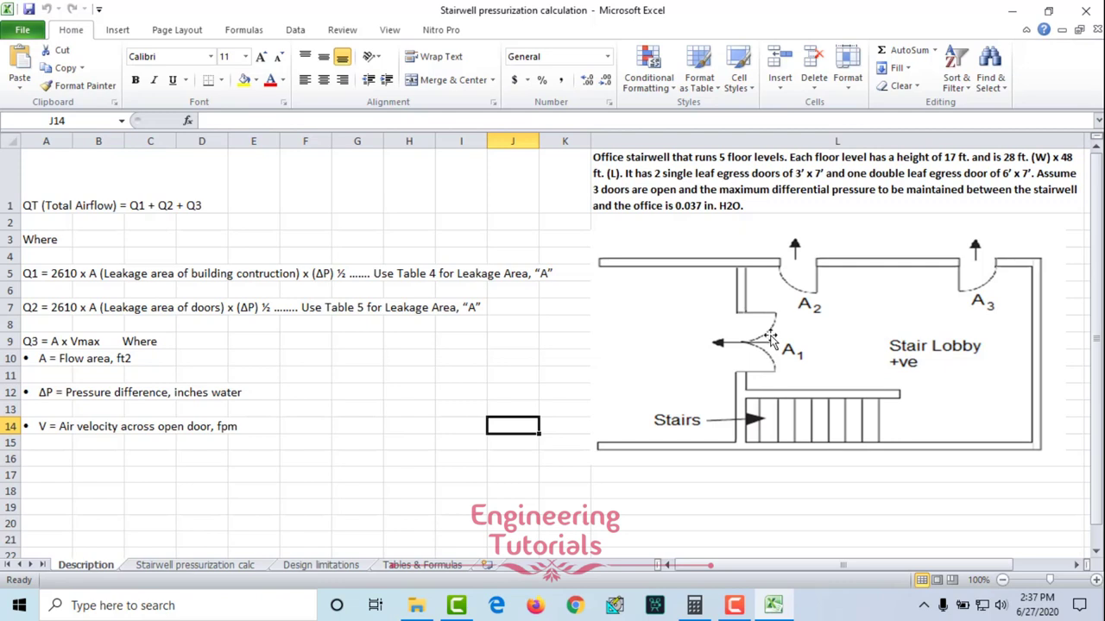
left_click(631, 189)
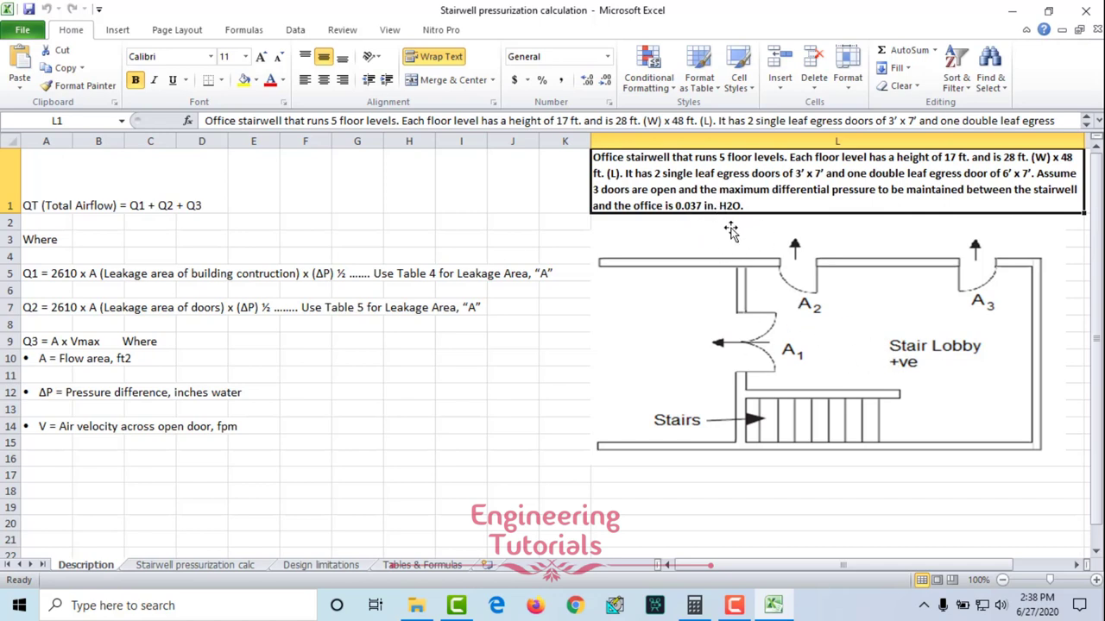
left_click(321, 566)
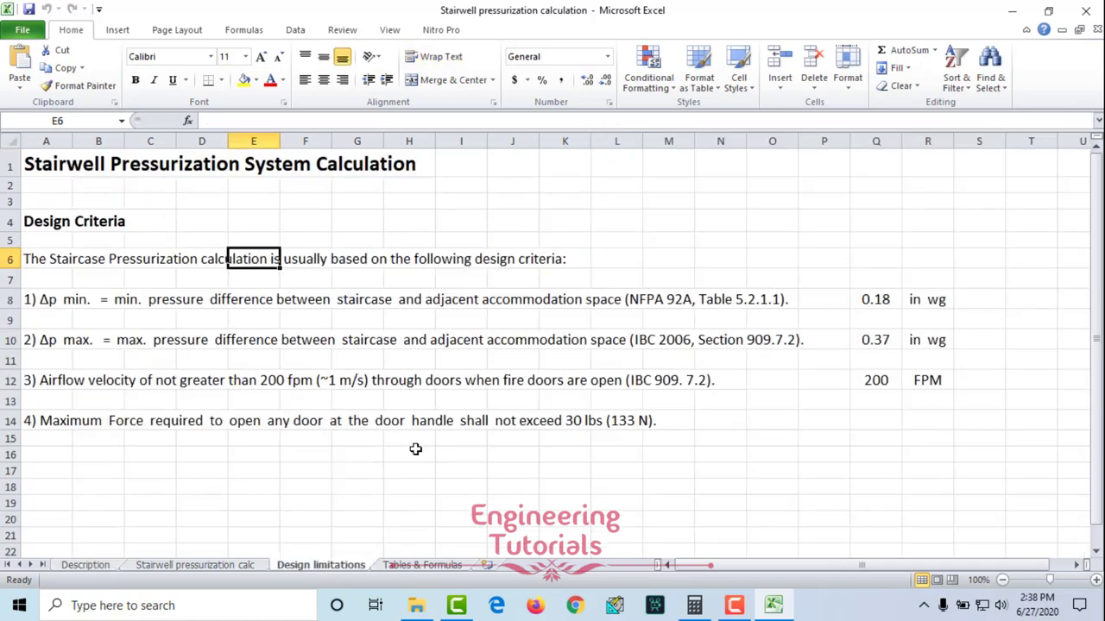
Highlight the 0.37 in wg maximum pressure row A10:R10, then return to Description.
left_click(28, 340)
left_click_drag(28, 340, 909, 350)
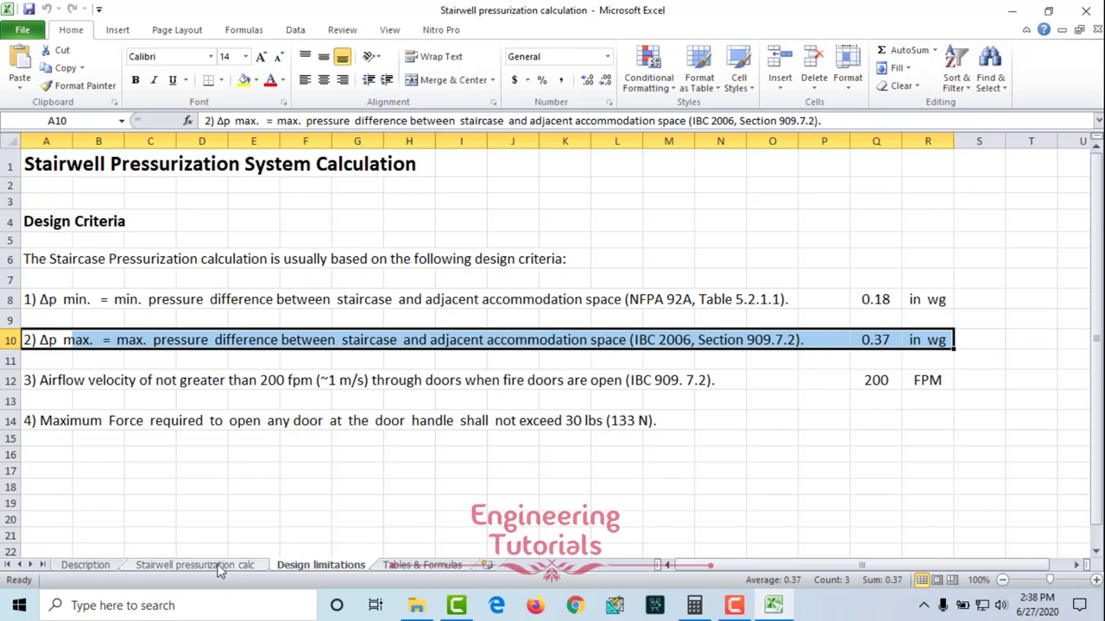
left_click(105, 565)
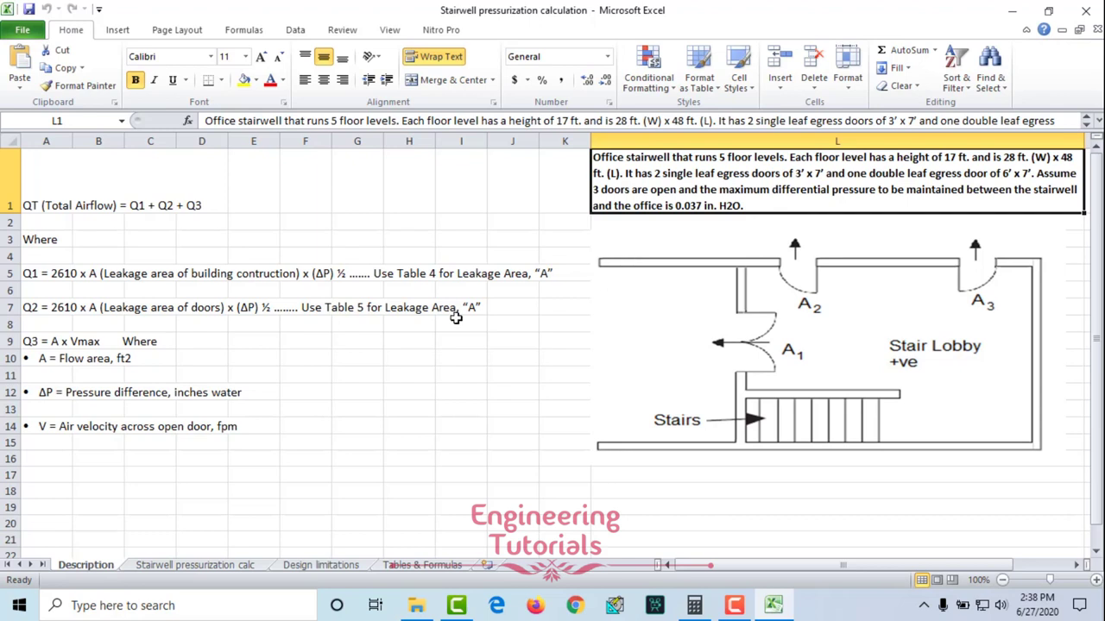
left_click(390, 328)
left_click_drag(34, 213, 552, 421)
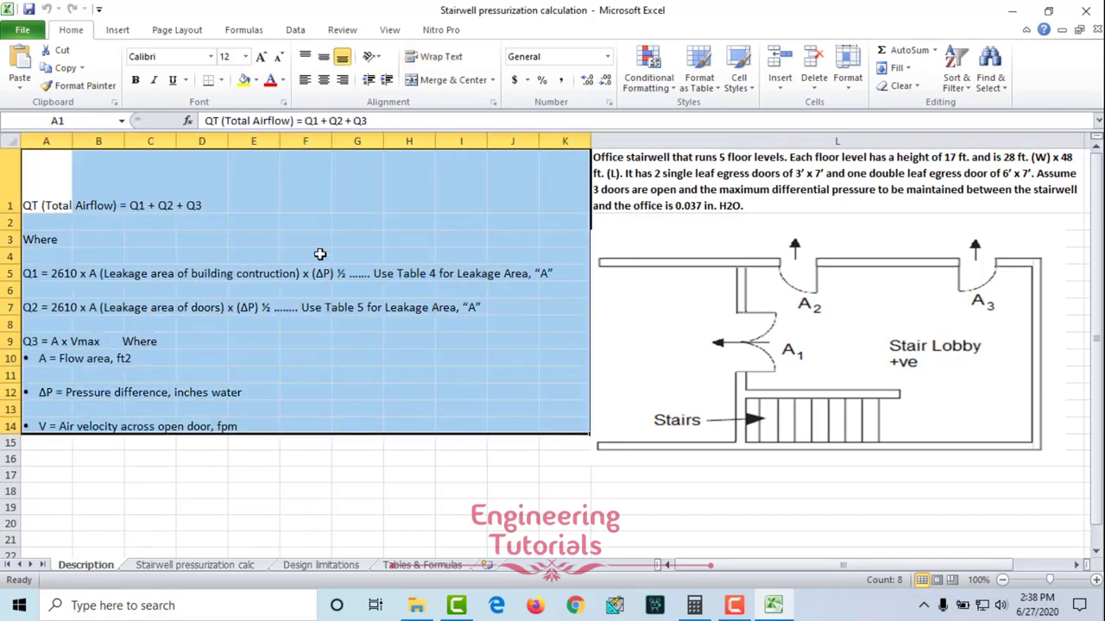
left_click(117, 257)
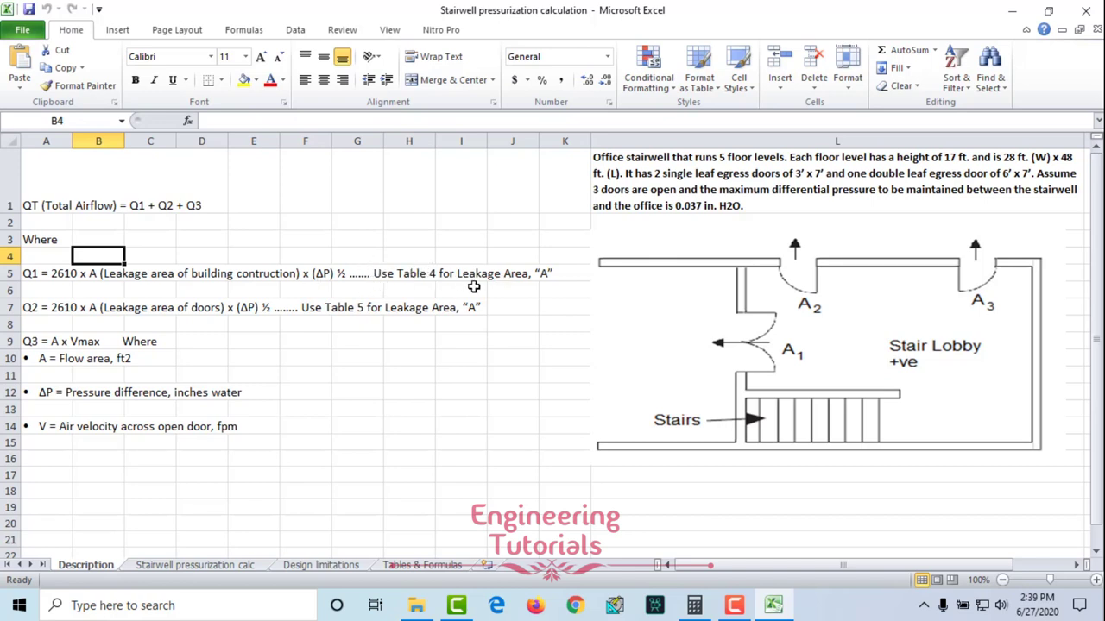
Highlight the Q1 and Q2 formula lines on the Description sheet, twice each.
left_click(93, 277)
left_click(68, 312)
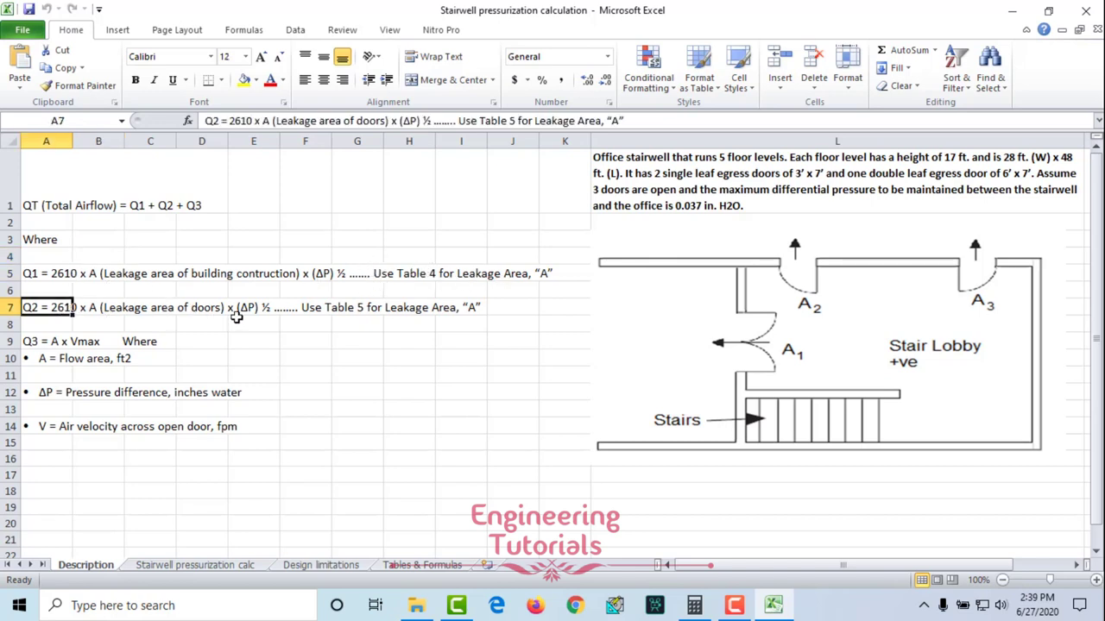
mouse_move(470, 317)
left_mouse_down()
mouse_move(49, 310)
mouse_move(457, 304)
left_mouse_up()
left_click(156, 310)
left_click_drag(47, 275, 529, 274)
left_click_drag(45, 308, 449, 307)
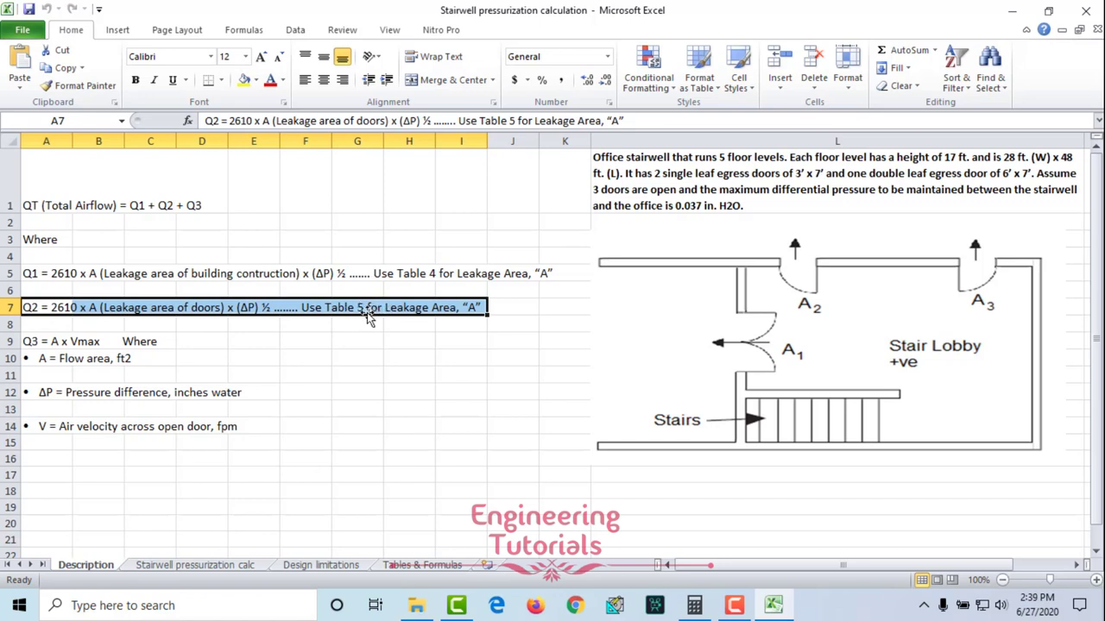
left_click(377, 277)
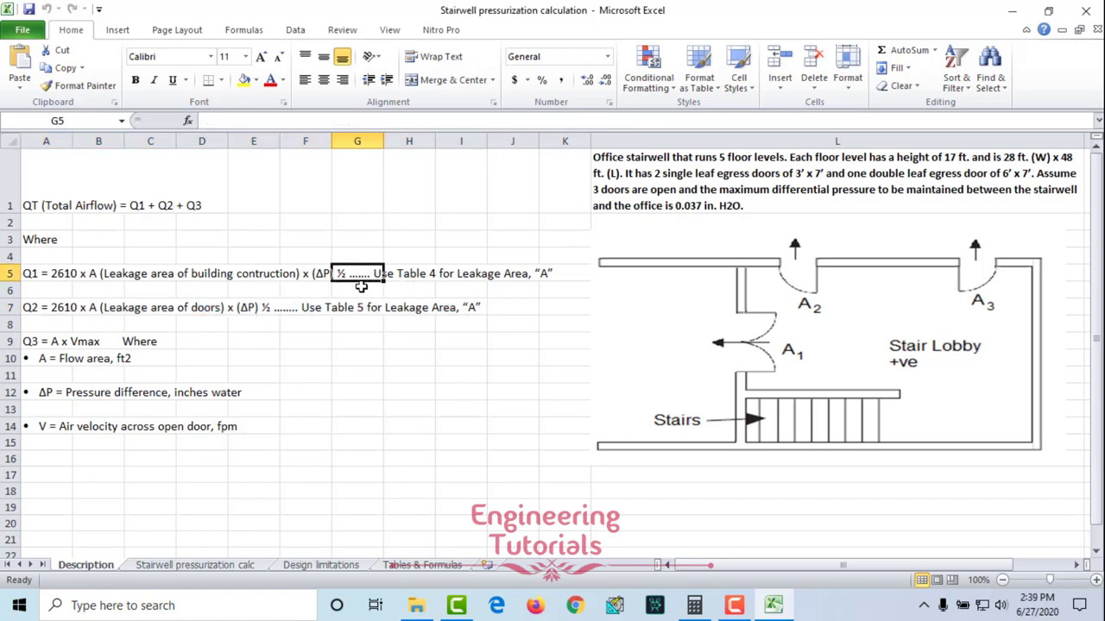
left_click_drag(486, 270, 36, 274)
left_click_drag(445, 312, 34, 311)
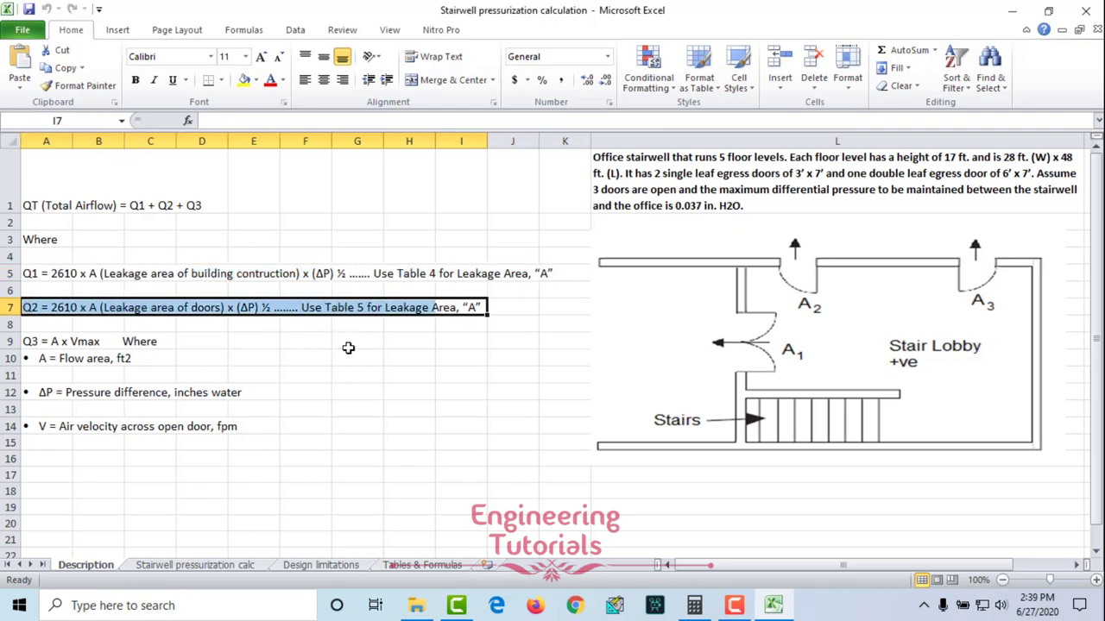
Go through Q3 = A x Vmax and its flow area, pressure difference and velocity definitions.
left_click(57, 345)
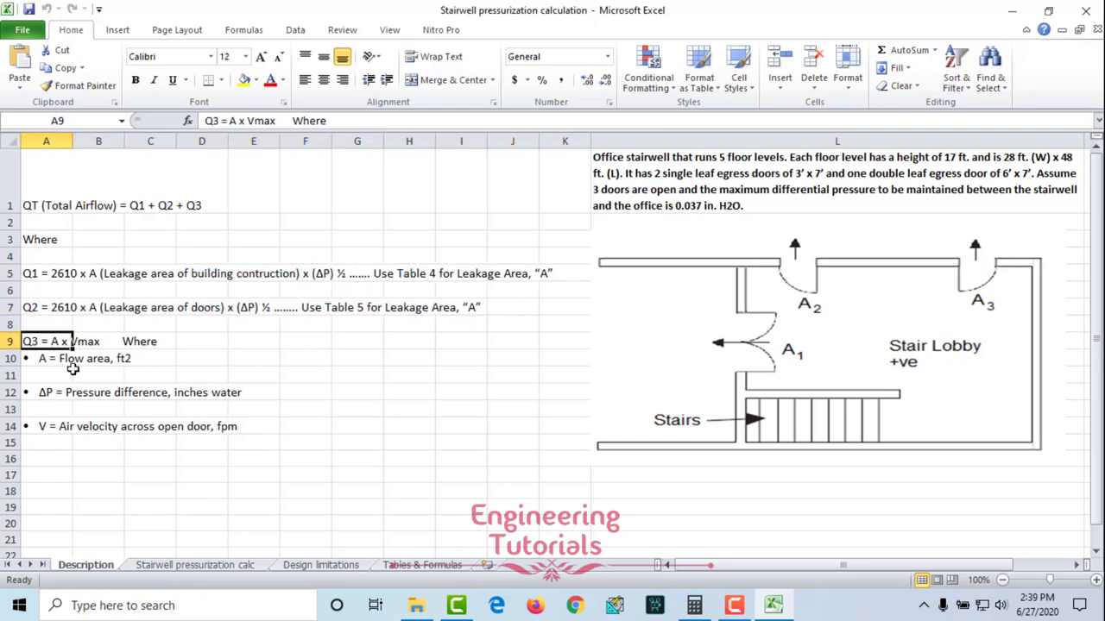
left_click(121, 371)
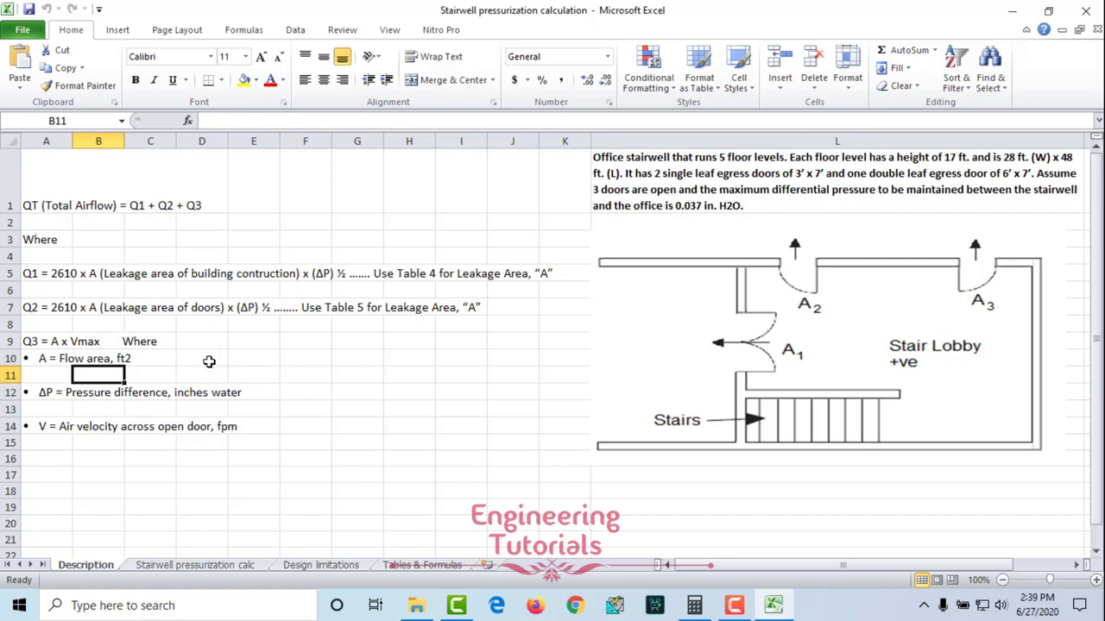
left_click_drag(50, 362, 133, 359)
left_click(353, 375)
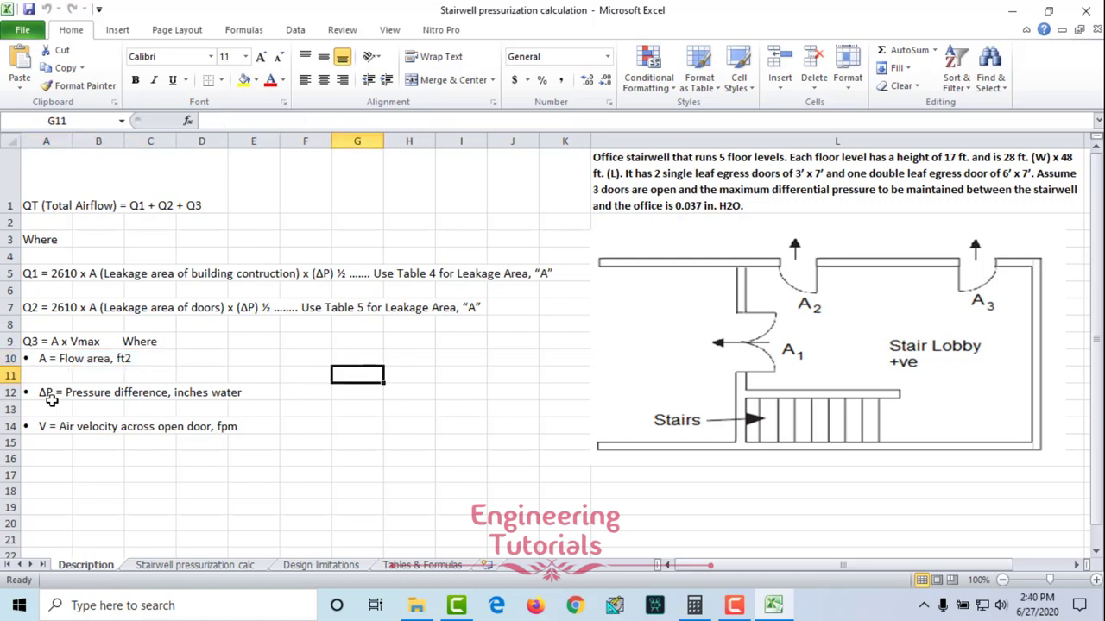
left_click(49, 395)
left_click_drag(95, 393, 259, 392)
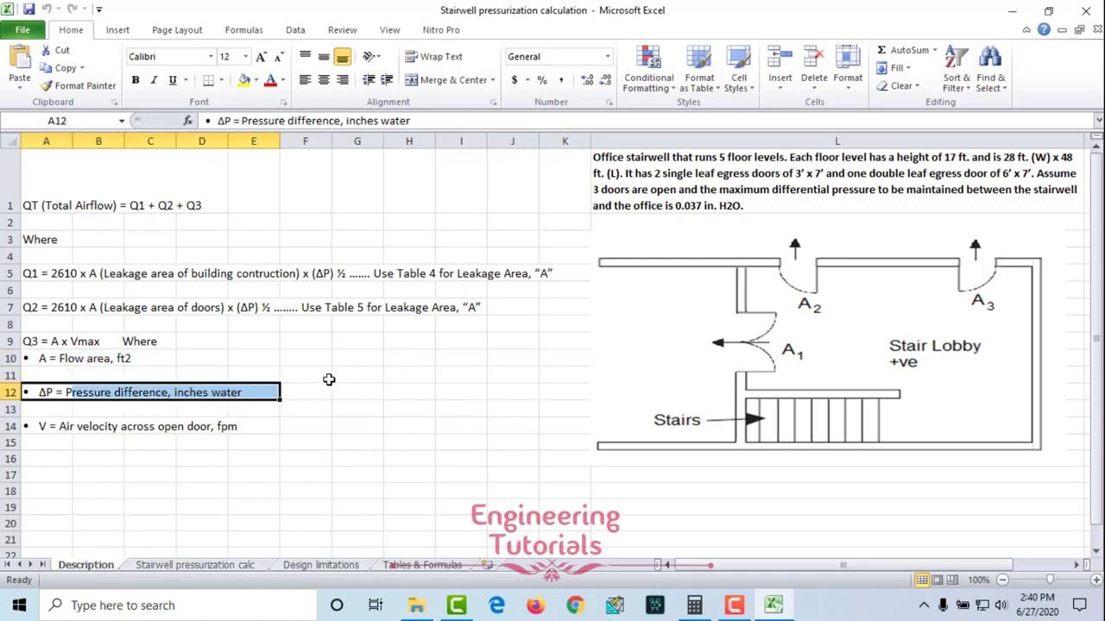
left_click_drag(57, 426, 250, 427)
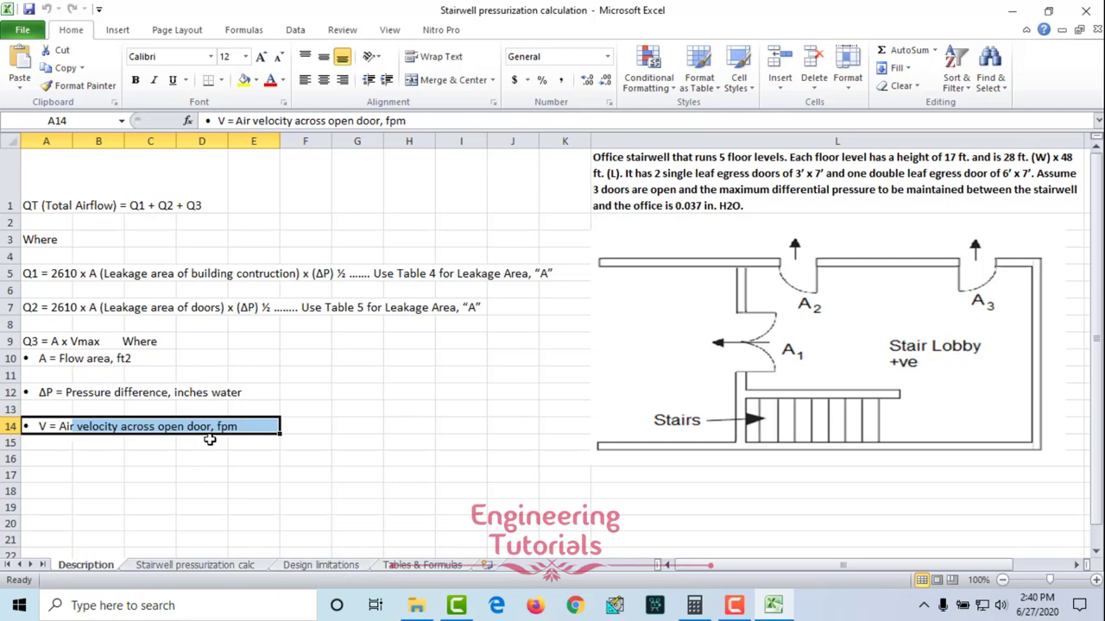
Check the 200 fpm airflow criterion on Design limitations, then open the Stairwell pressurization calc sheet.
left_click(321, 565)
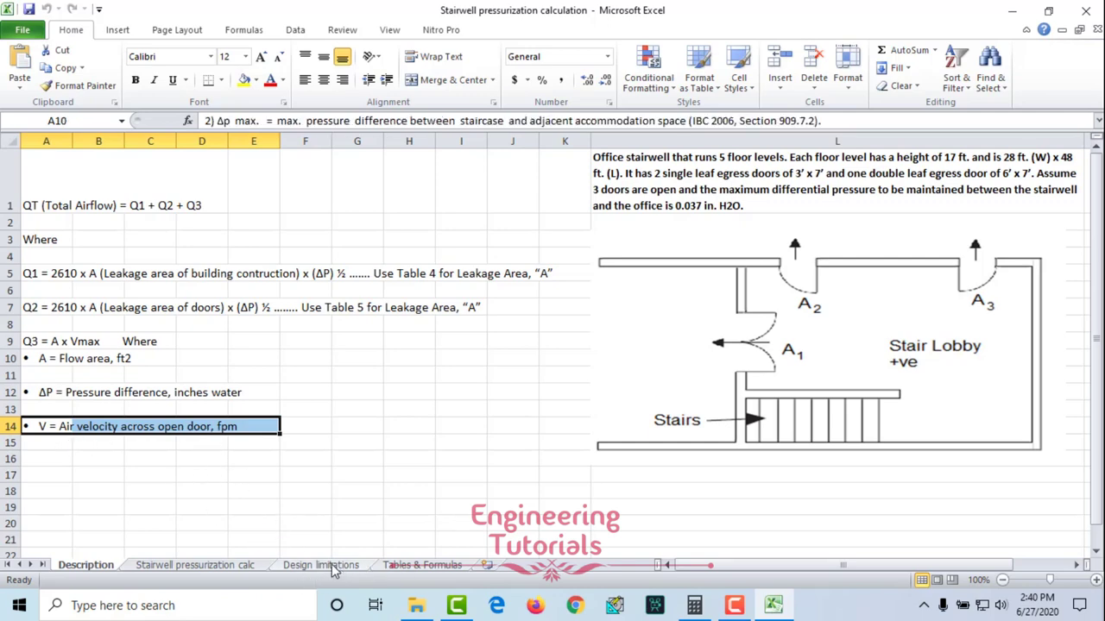
left_click_drag(49, 381, 928, 381)
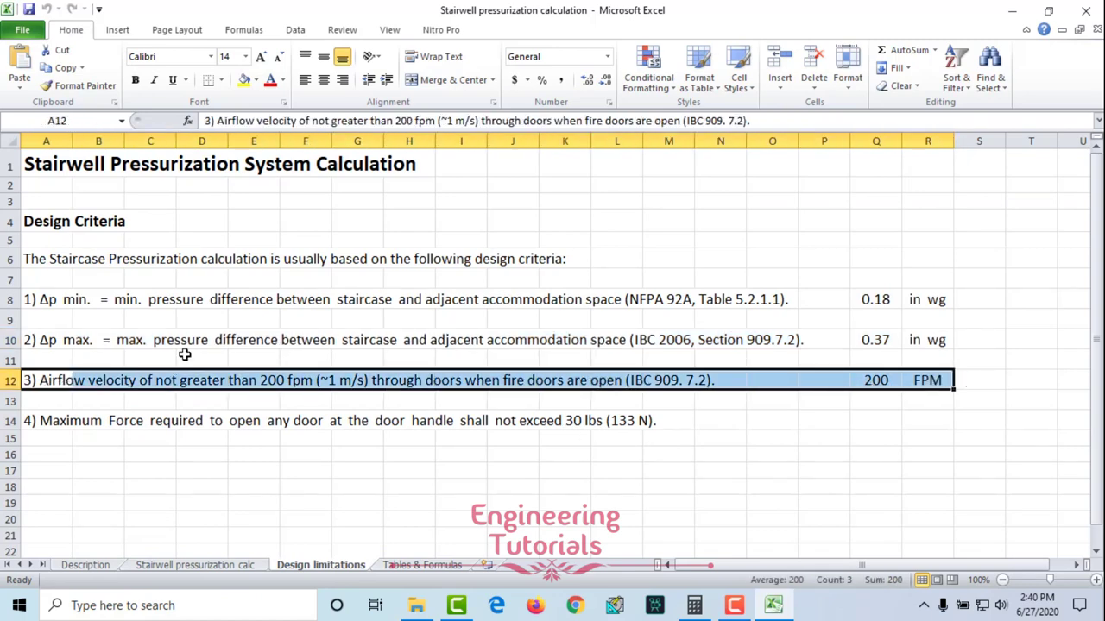
left_click(101, 562)
left_click(145, 390)
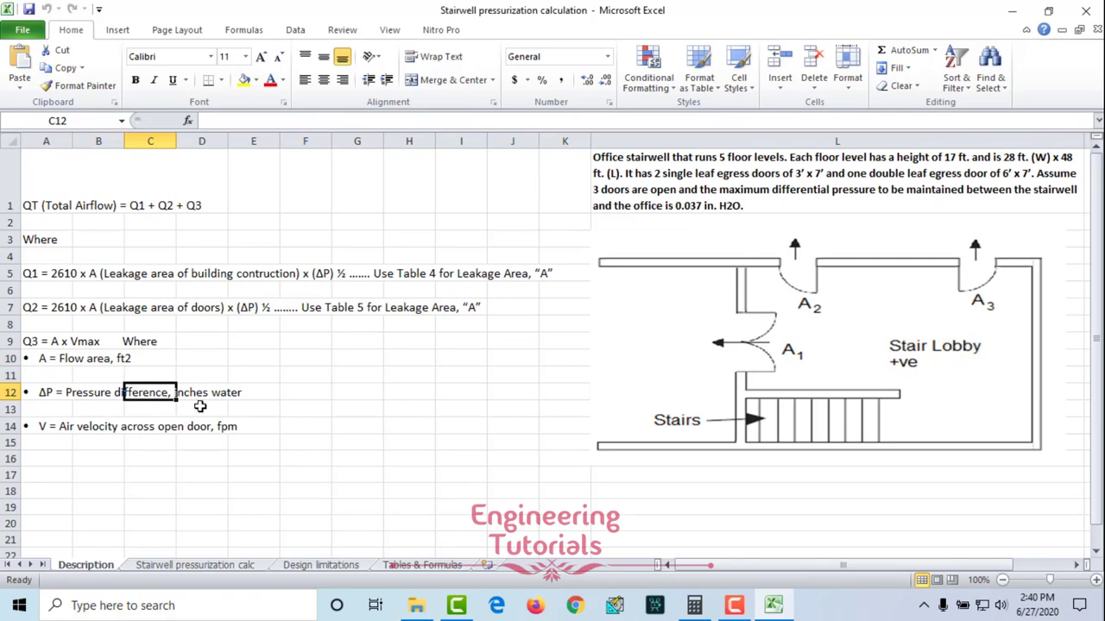
left_click(216, 568)
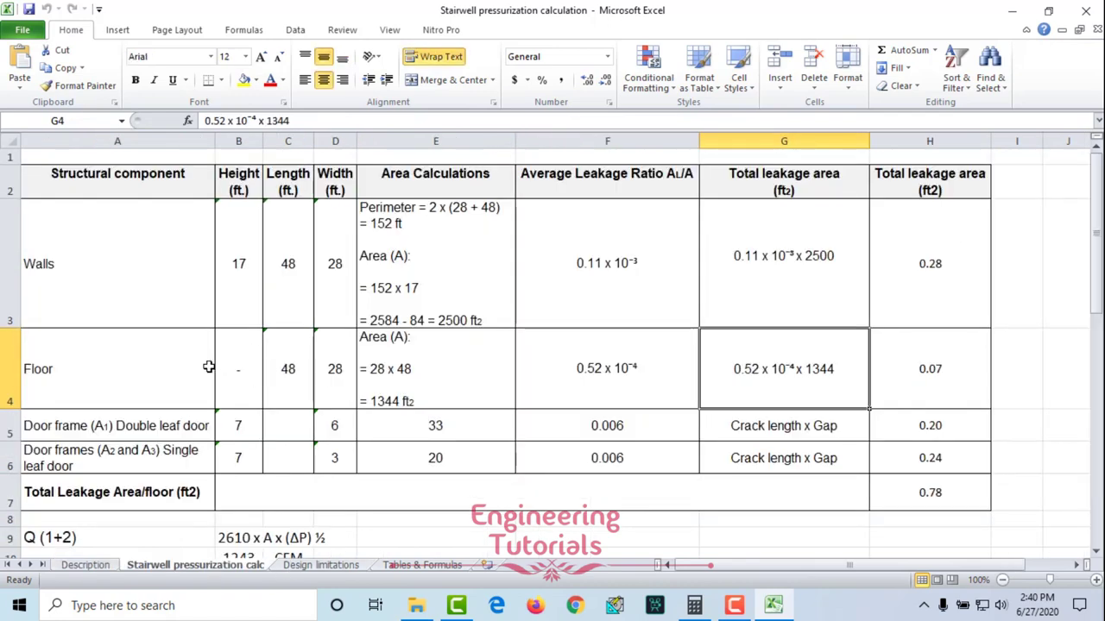
Highlight the Walls, Floor and two door frame rows of the leakage-area table.
left_click(148, 302)
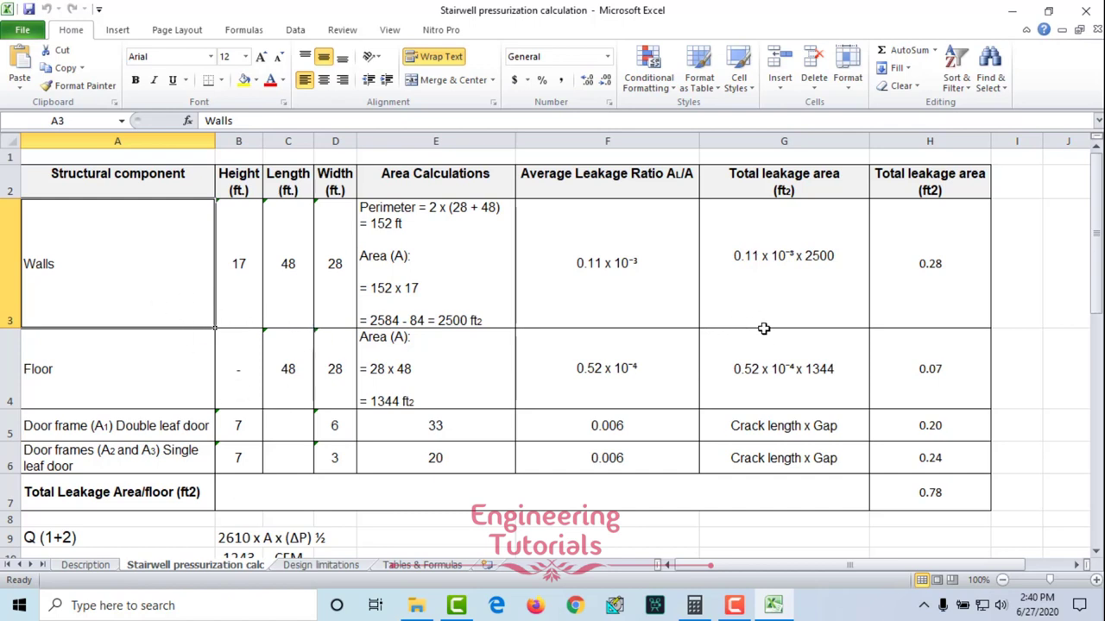
left_click(106, 336, "shift")
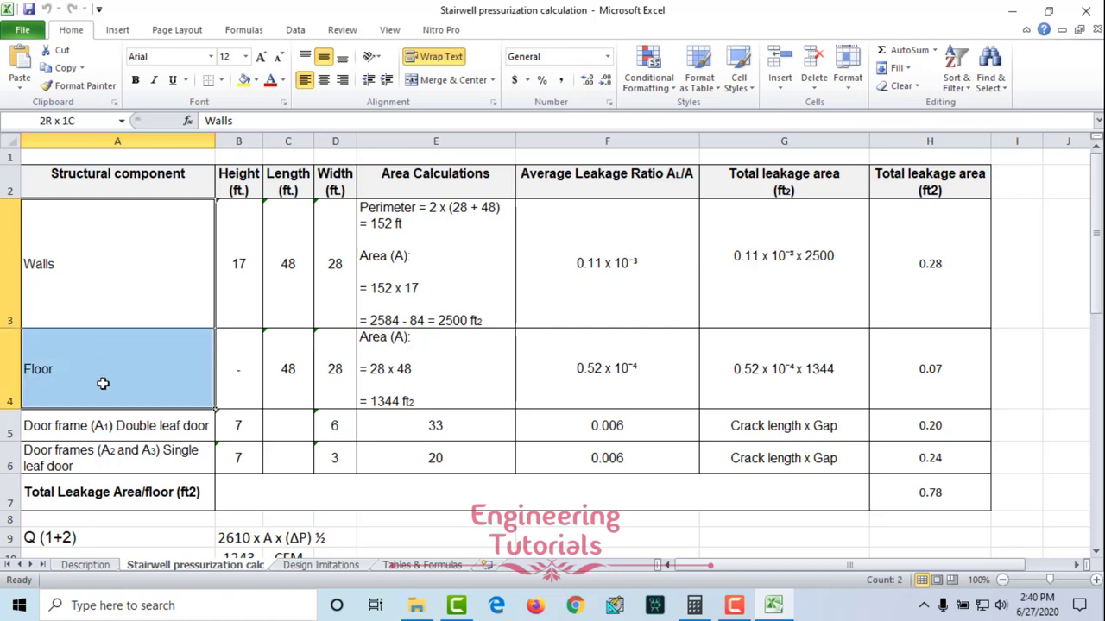
left_click(110, 311)
left_click_drag(110, 310, 138, 403)
left_click_drag(100, 418, 103, 450)
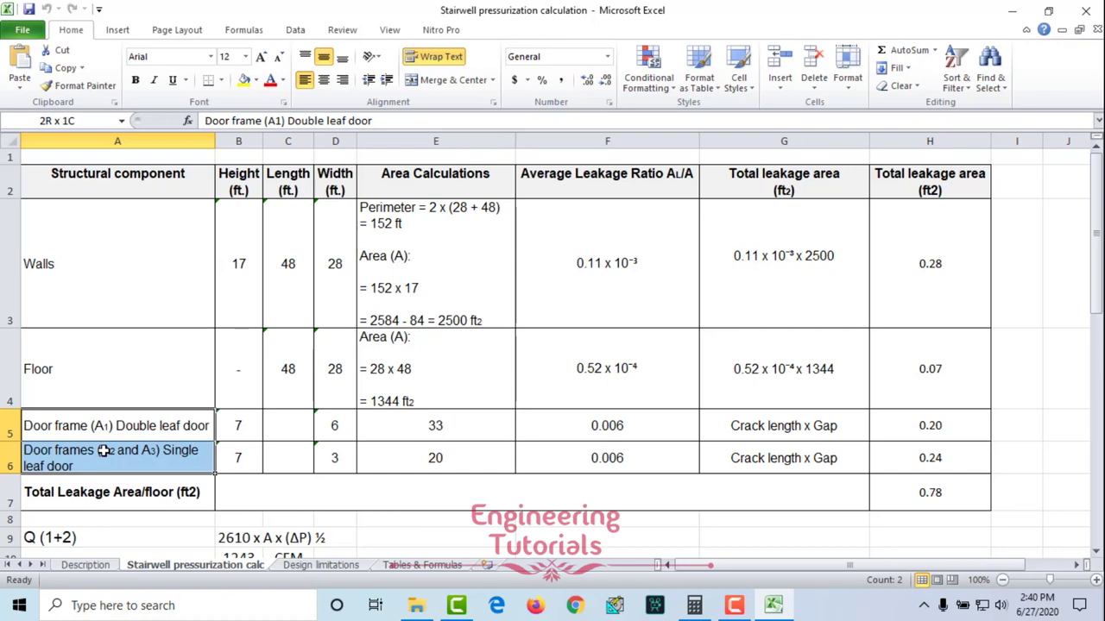
left_click_drag(110, 452, 932, 455)
left_click_drag(152, 267, 907, 360)
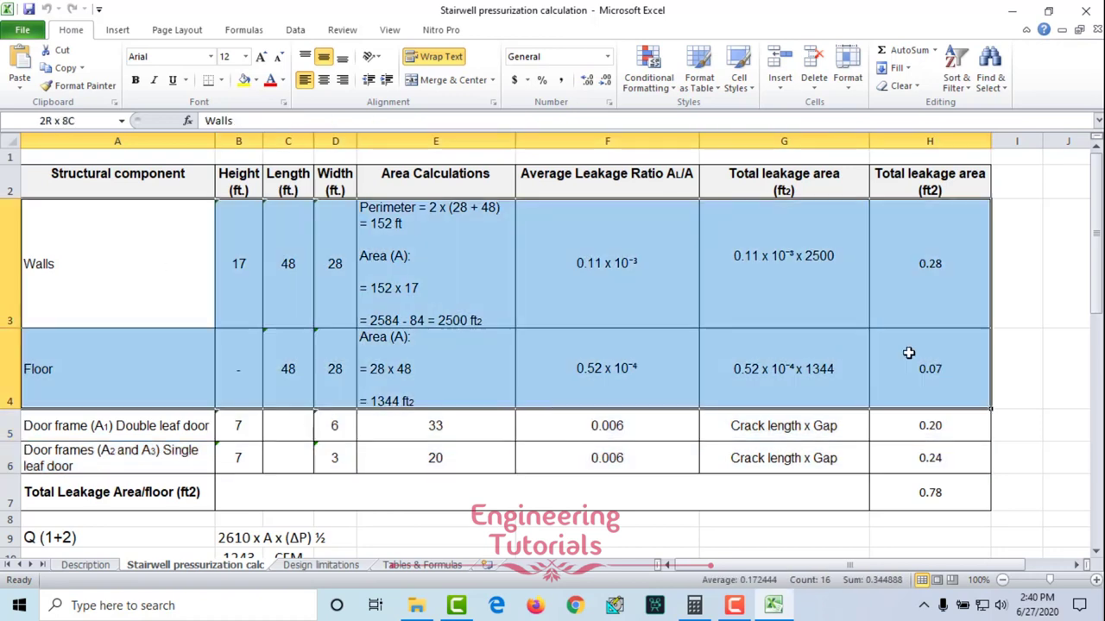
left_click_drag(134, 426, 885, 446)
Check the open door area line and wall dimensions 17, 48, 28 ft, then go to Description.
scroll(765, 371, "down", 3)
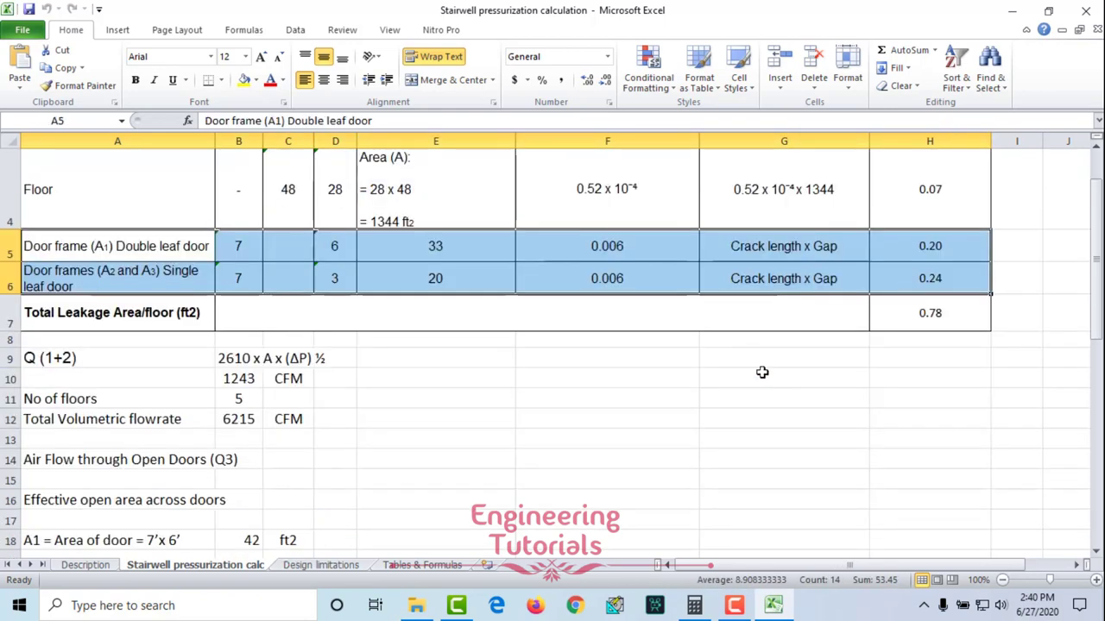
left_click(147, 320)
scroll(360, 365, "up", 3)
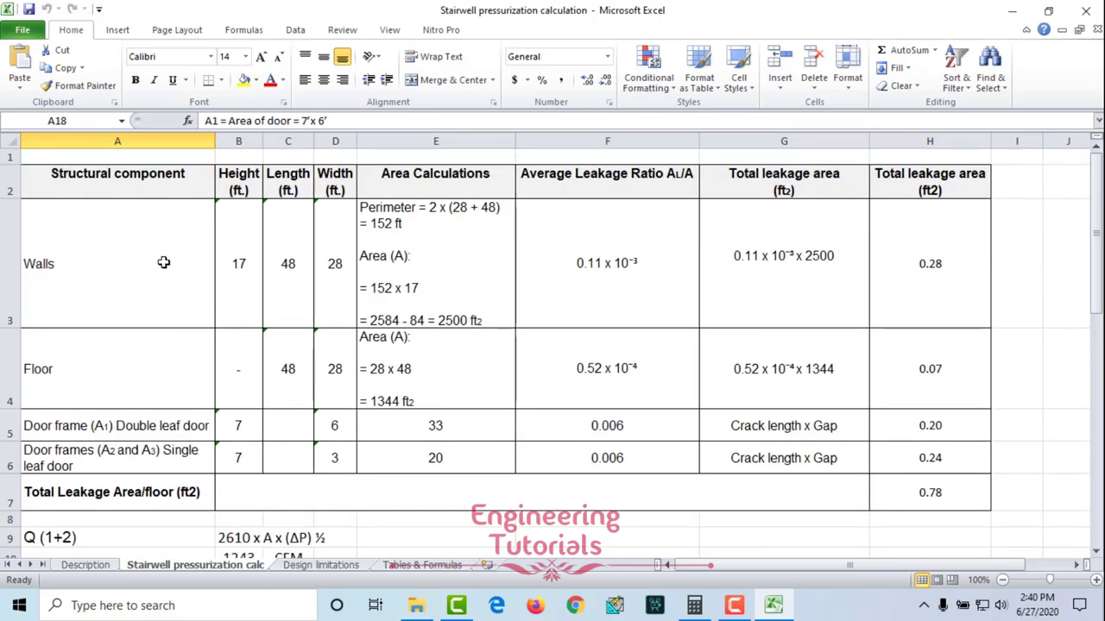
left_click(249, 269)
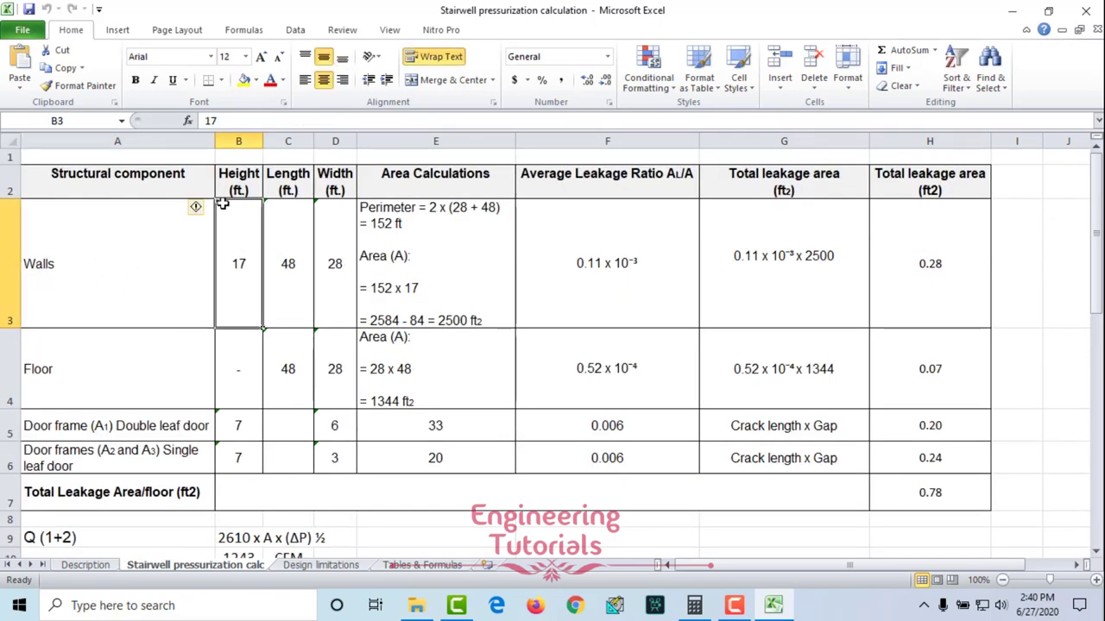
left_click(295, 260)
left_click(337, 272)
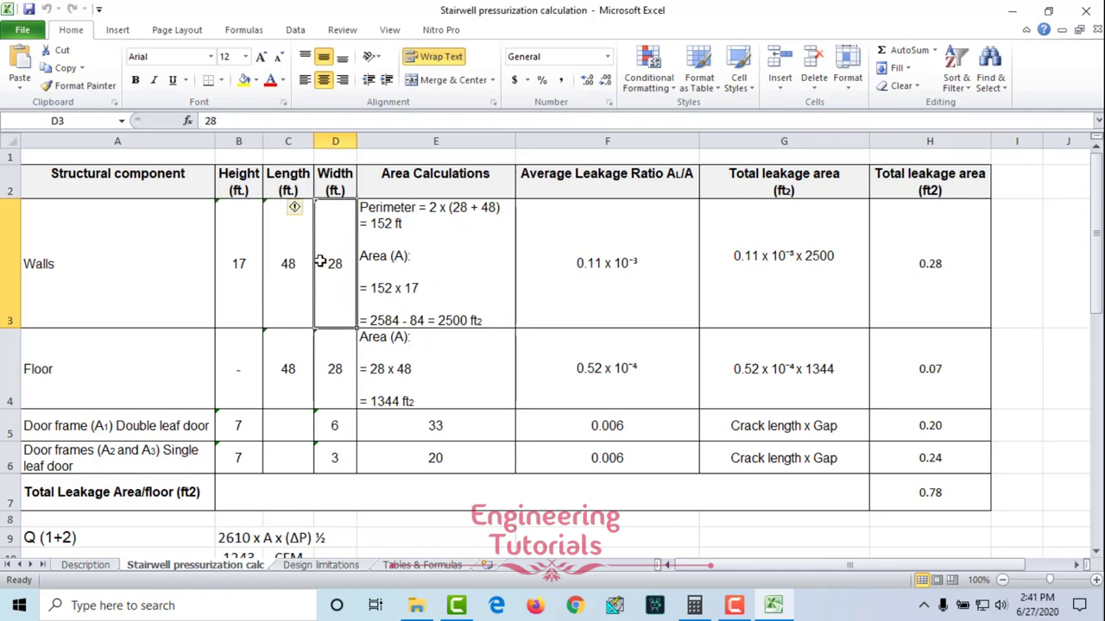
left_click(406, 241)
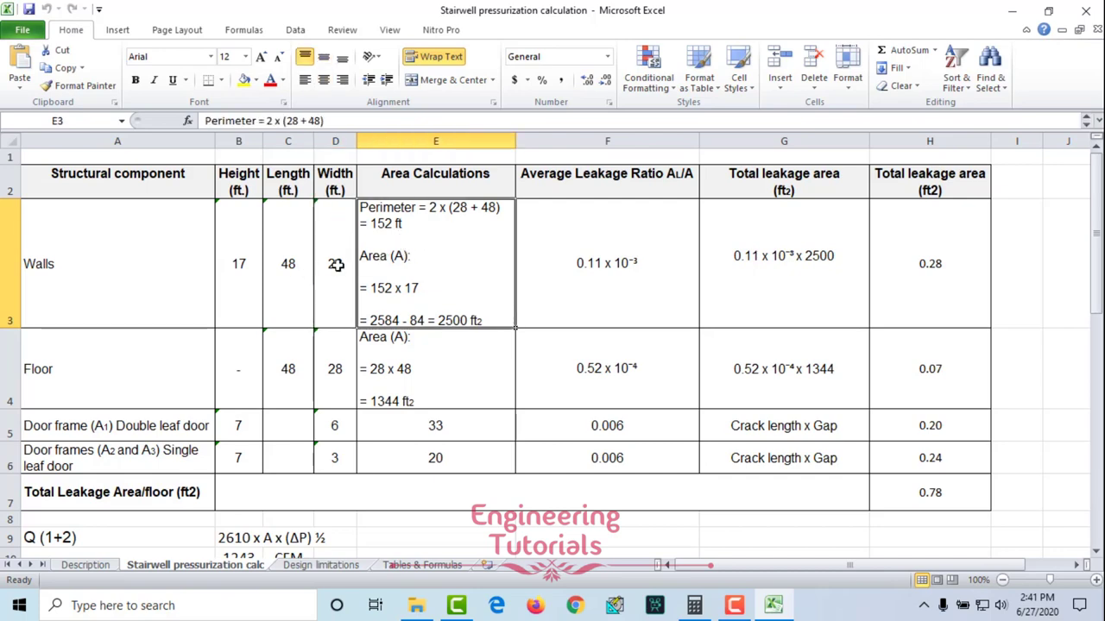
left_click(85, 566)
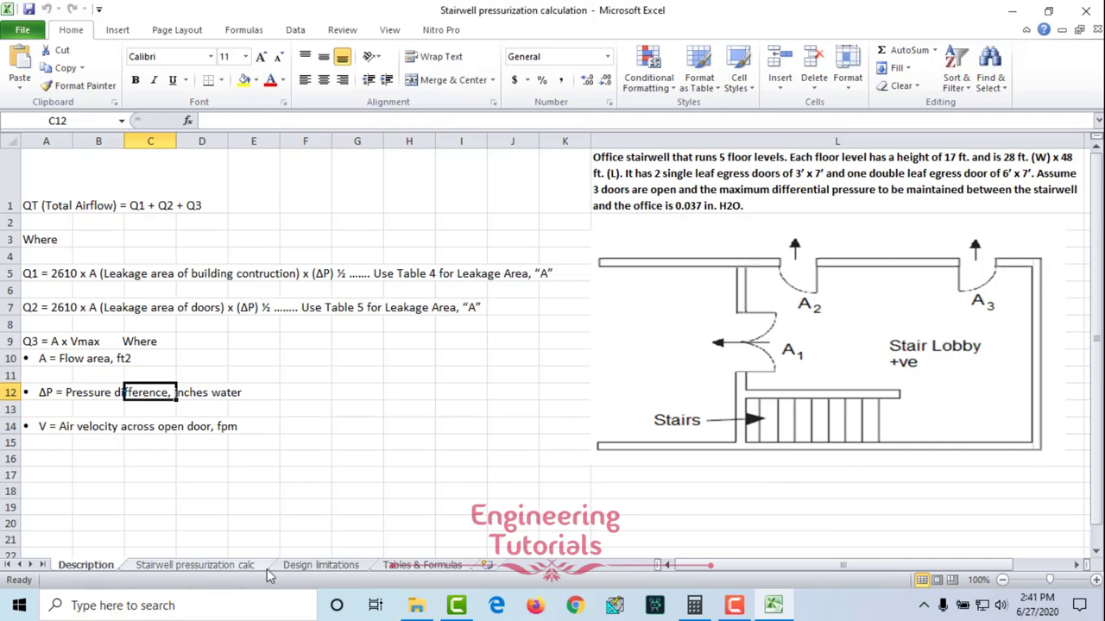
left_click(304, 569)
left_click(240, 568)
left_click(489, 334)
left_click(441, 259)
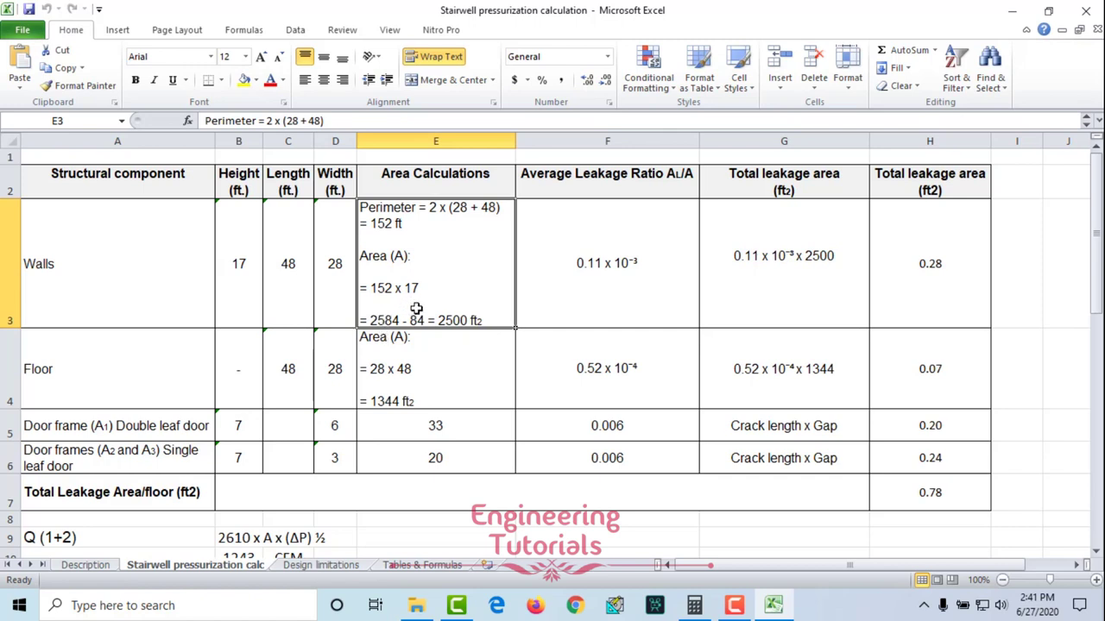
double_click(385, 321)
left_click_drag(385, 321, 393, 320)
key("Right")
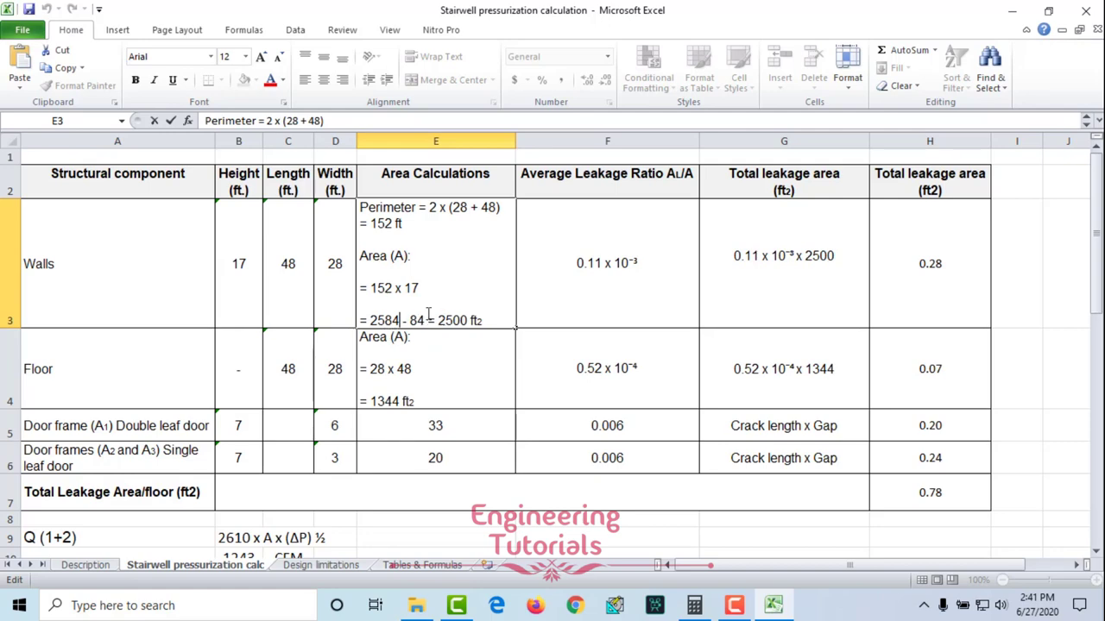
key("Escape")
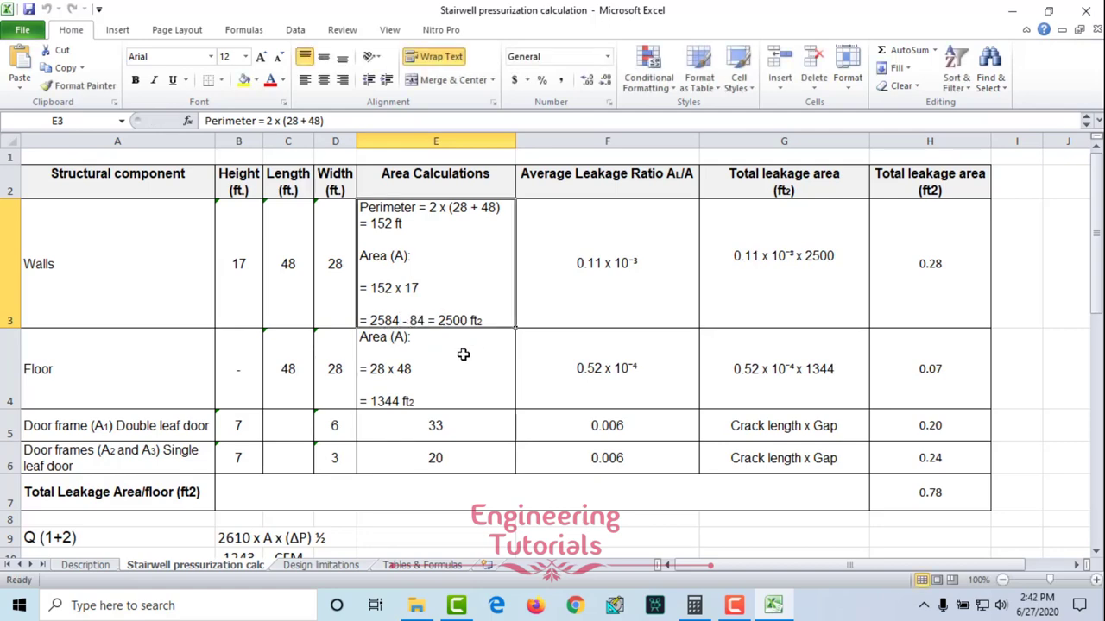
scroll(459, 364, "down", 1)
scroll(457, 362, "up", 1)
left_click(106, 568)
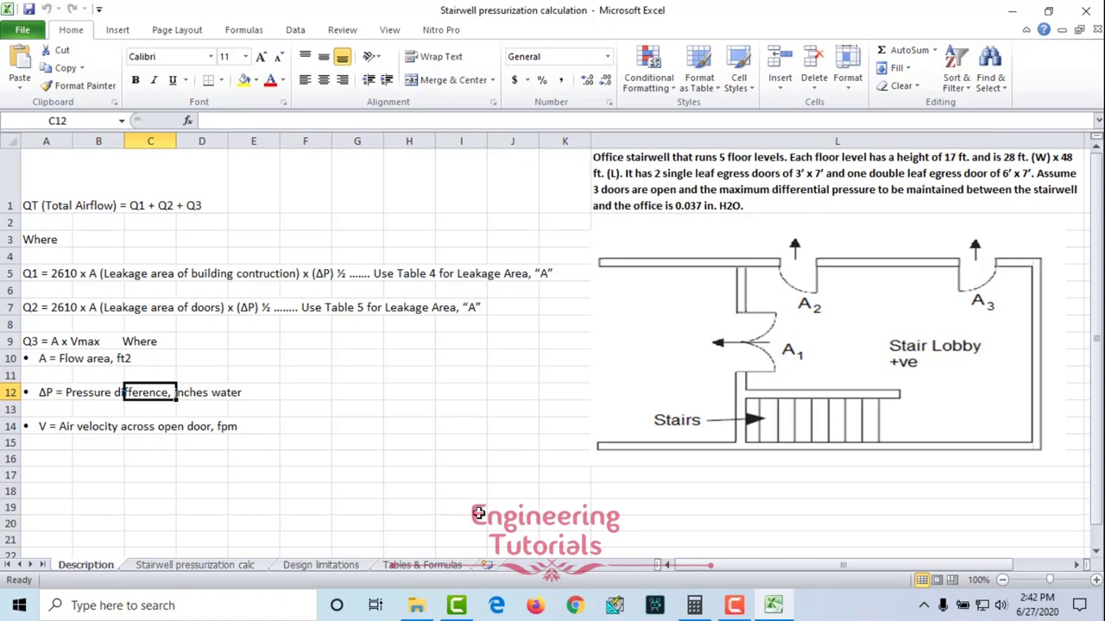
Check the wall leakage ratio in F3 on the calc sheet, then open Tables & Formulas Table 4.
left_click(338, 565)
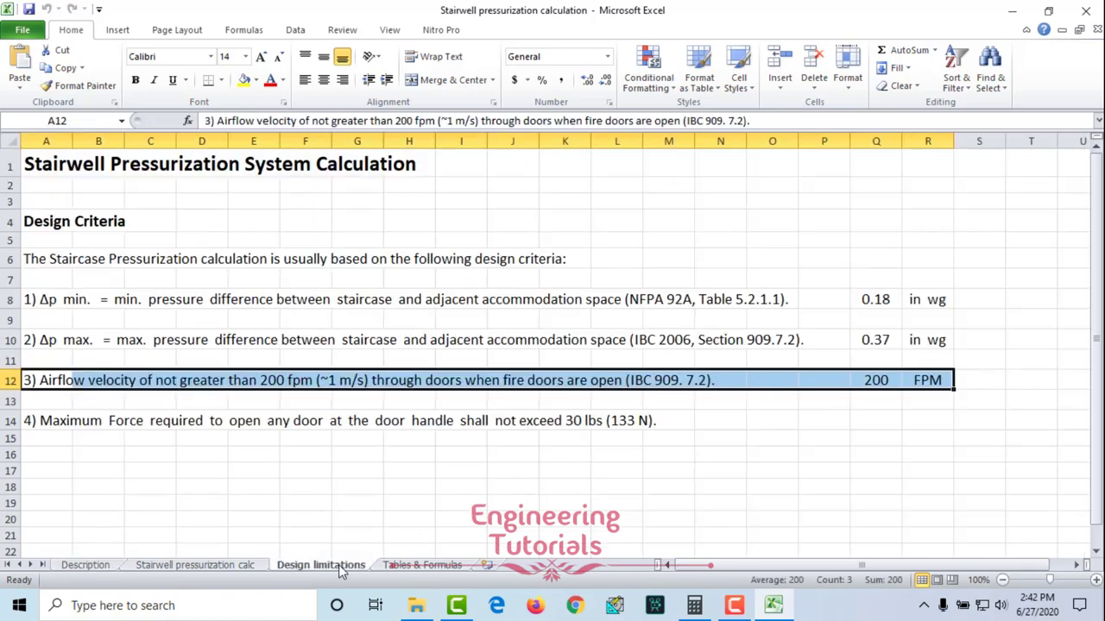
left_click(212, 566)
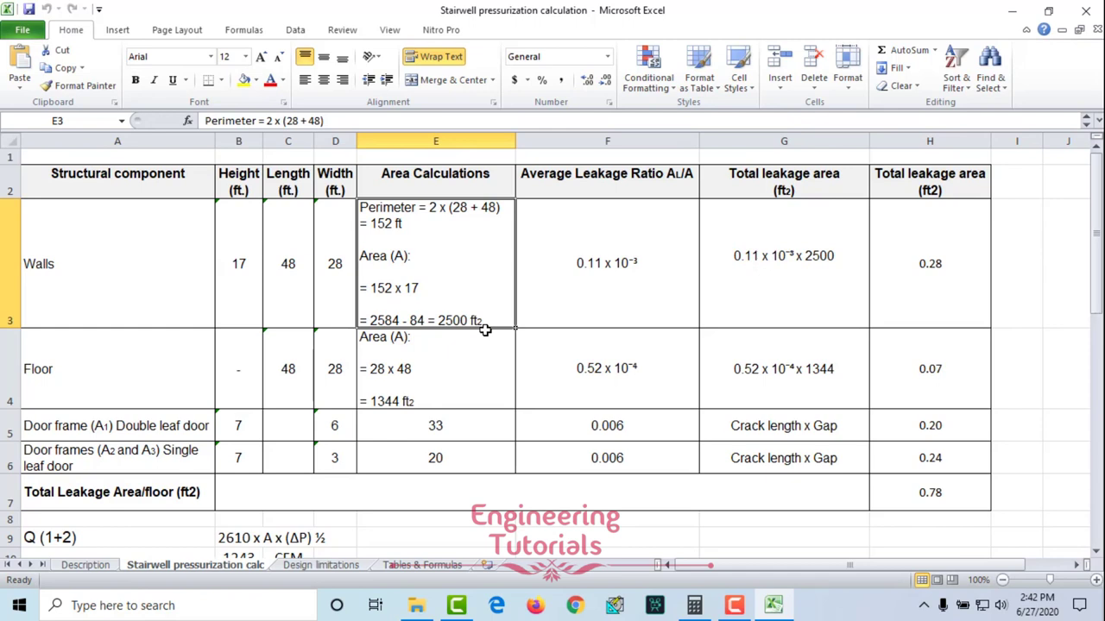
left_click(577, 263)
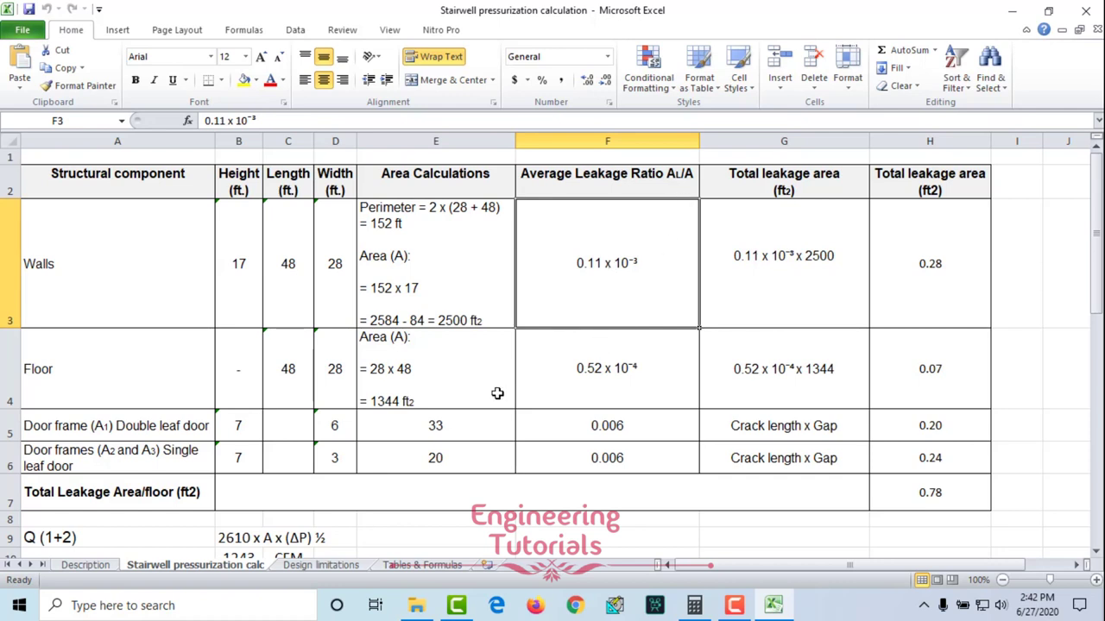
left_click(423, 565)
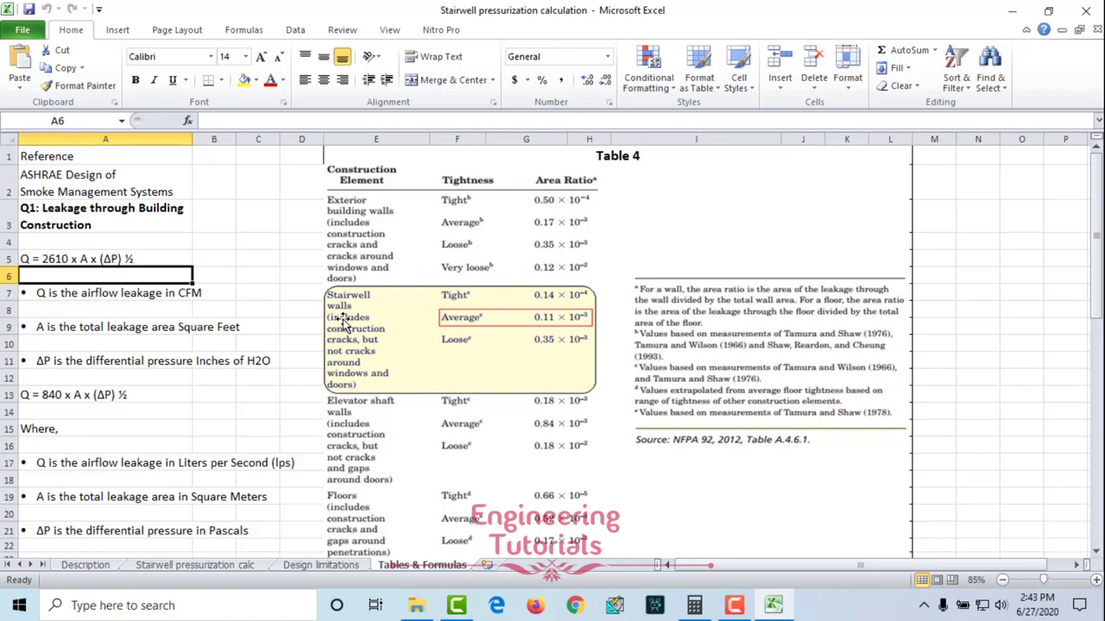
Scroll down to Table 5 and back, then return to the Stairwell pressurization calc sheet.
scroll(377, 373, "down", 1)
scroll(377, 373, "down", 1)
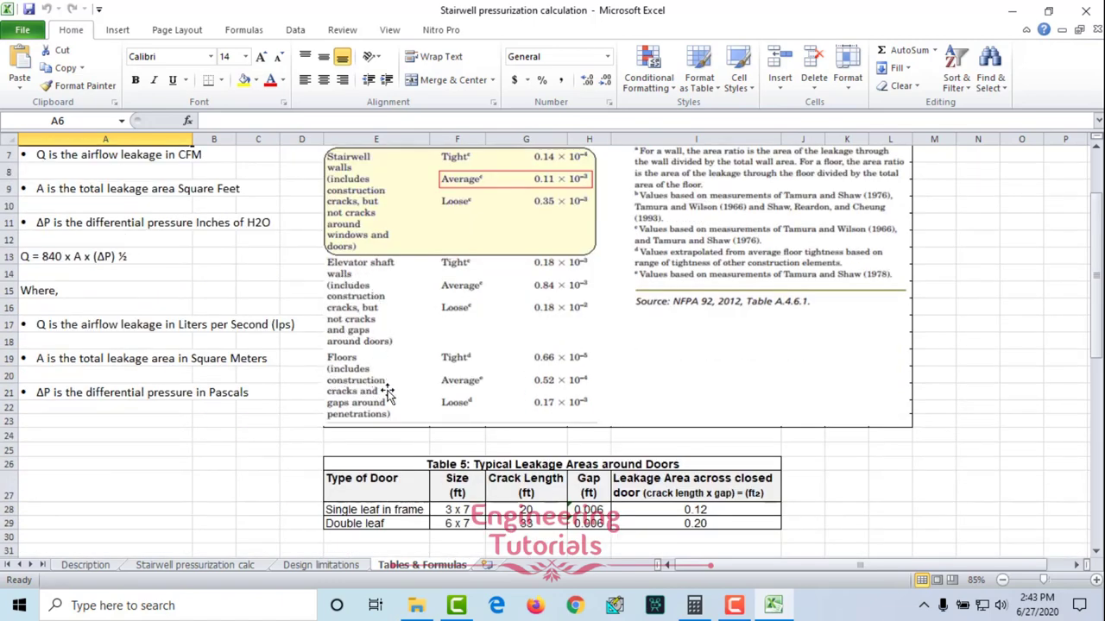
scroll(387, 395, "up", 2)
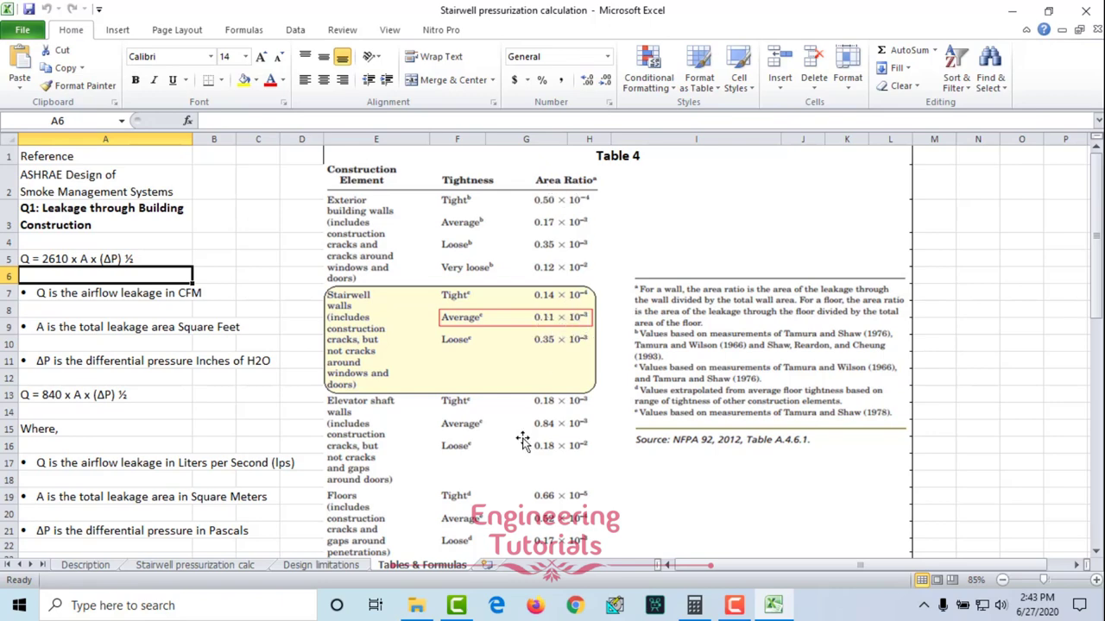
left_click(240, 568)
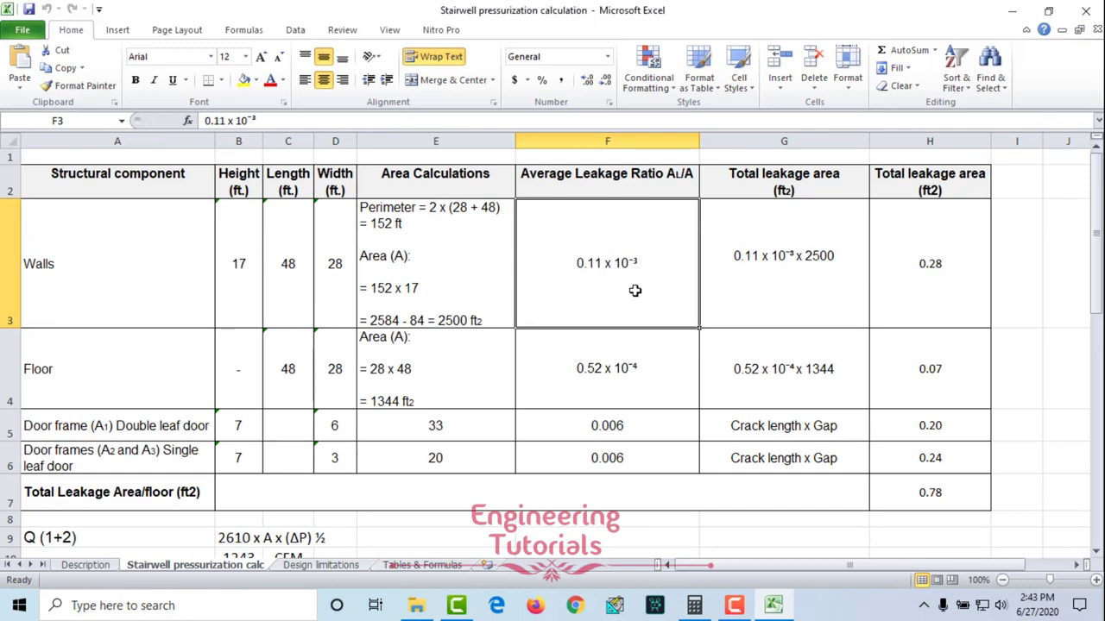
Inspect the Walls row cells E3, F3, G3 and the 0.28 result, then select A3:H3.
left_click(782, 290)
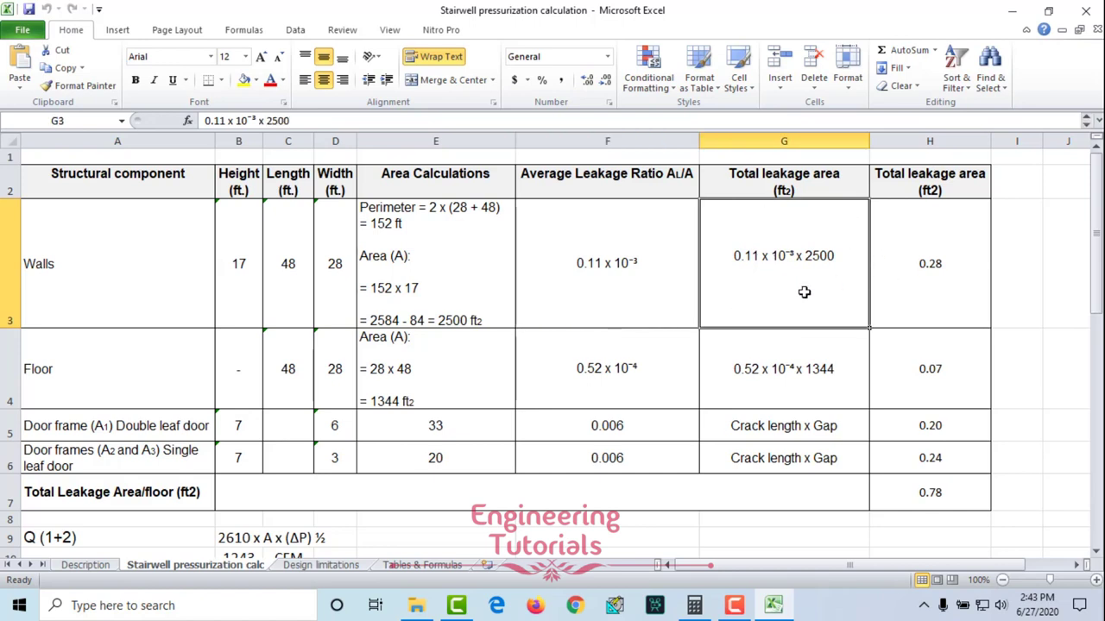
left_click(599, 273)
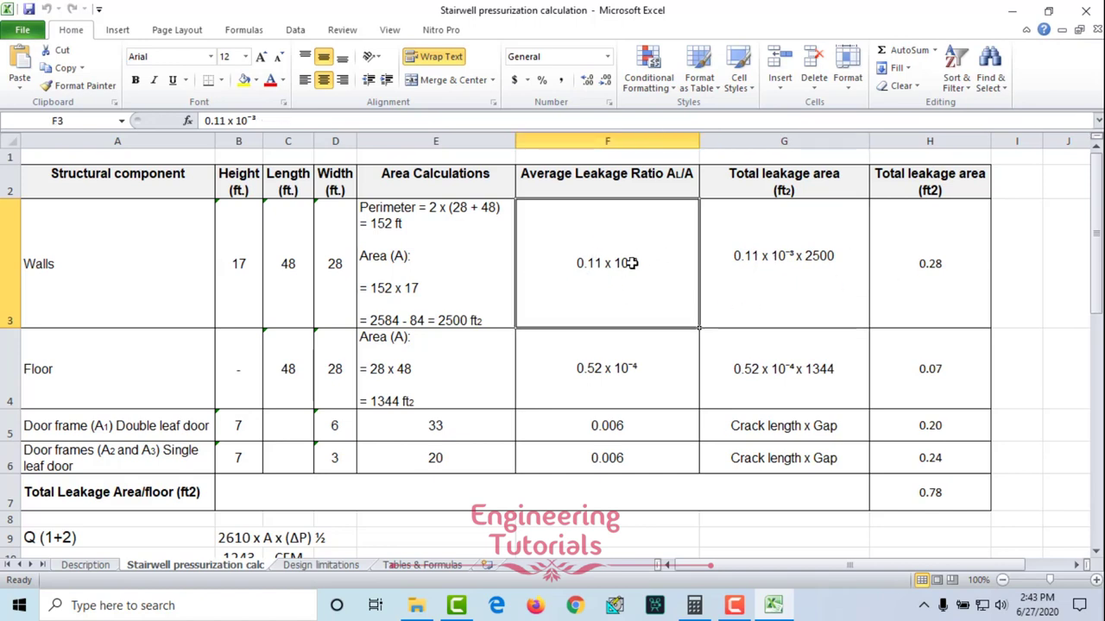
left_click(458, 284)
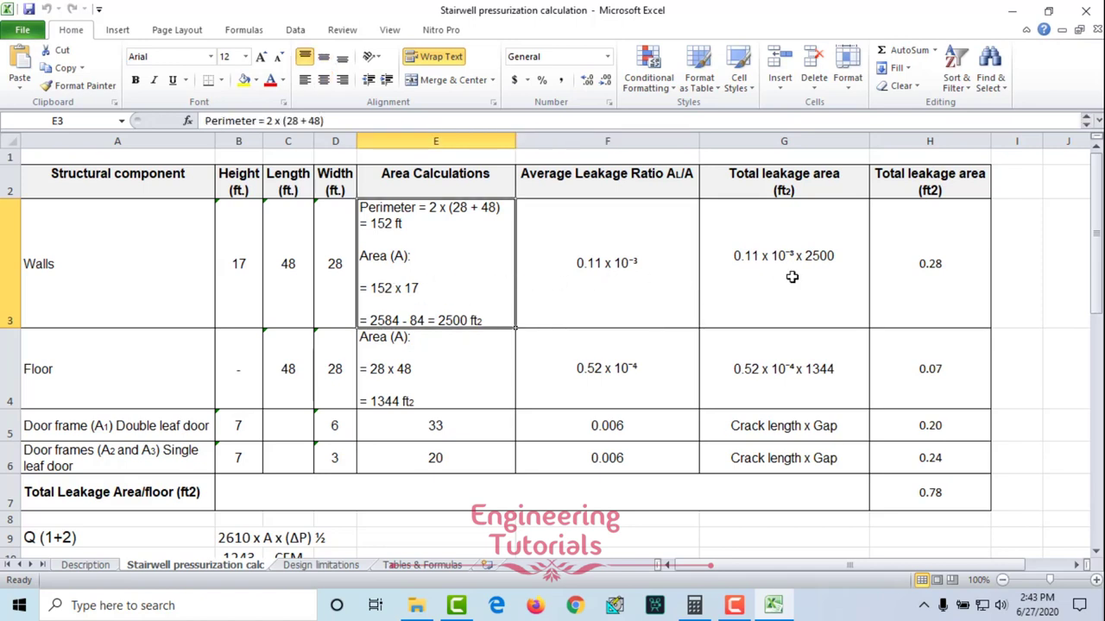
left_click(609, 297)
left_click(769, 271)
left_click(433, 323)
left_click(911, 283)
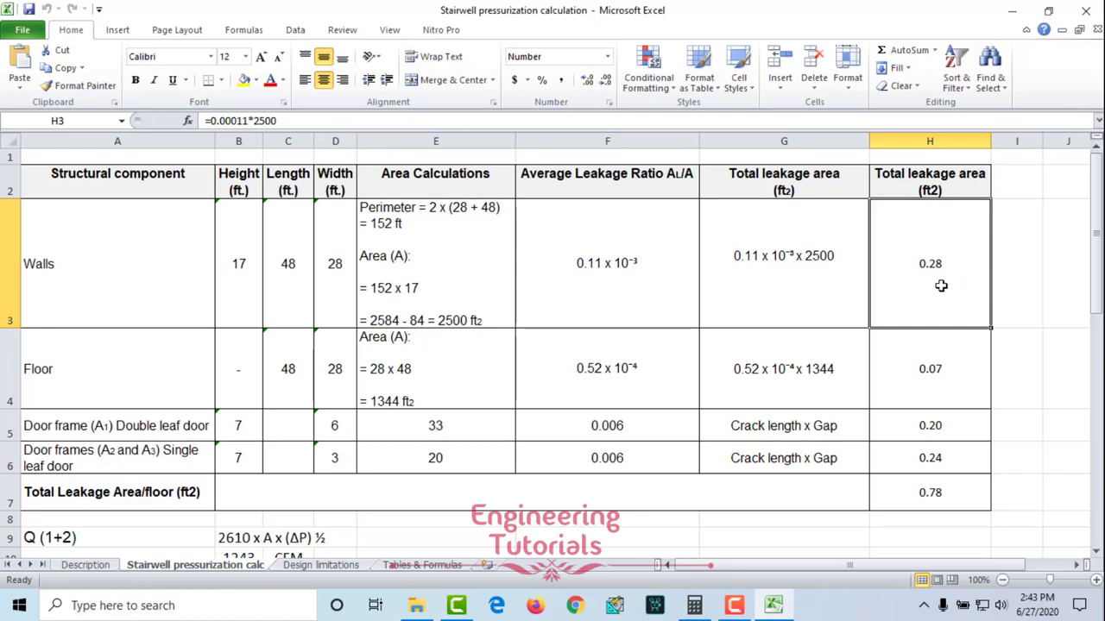
left_click_drag(199, 284, 884, 284)
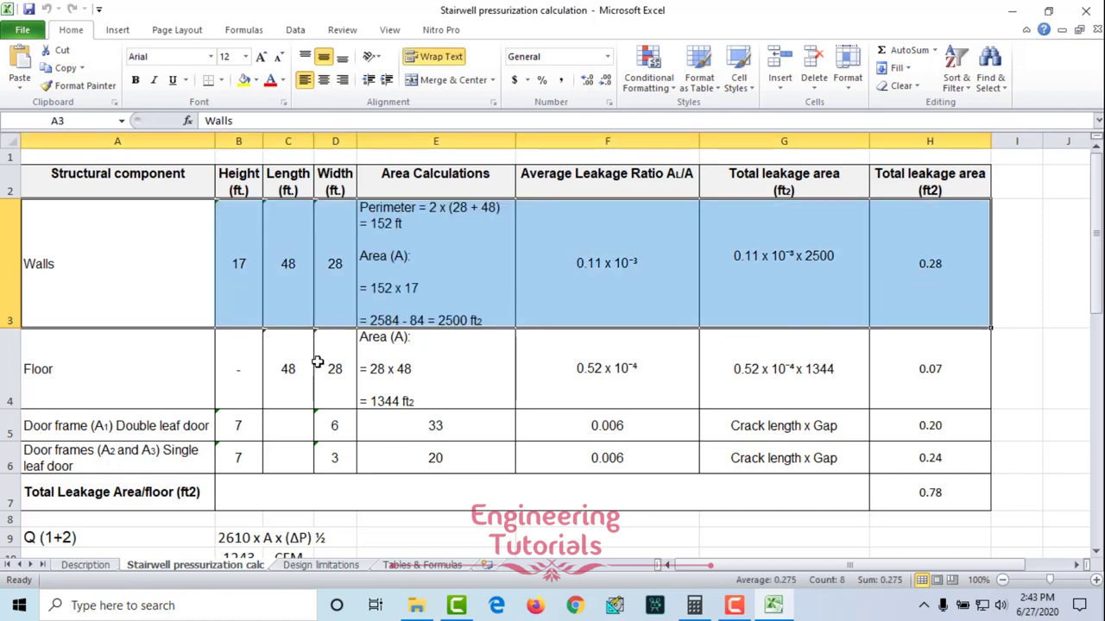
Inspect Floor row cells A4, G4 and E4, then open Tables & Formulas.
left_click(130, 373)
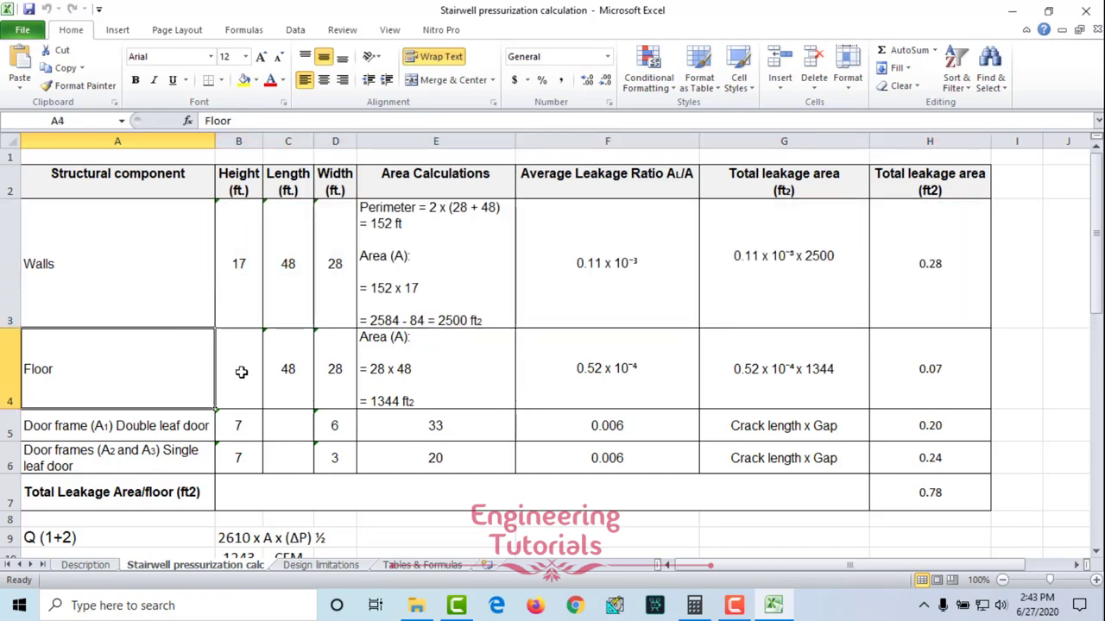
left_click(705, 335)
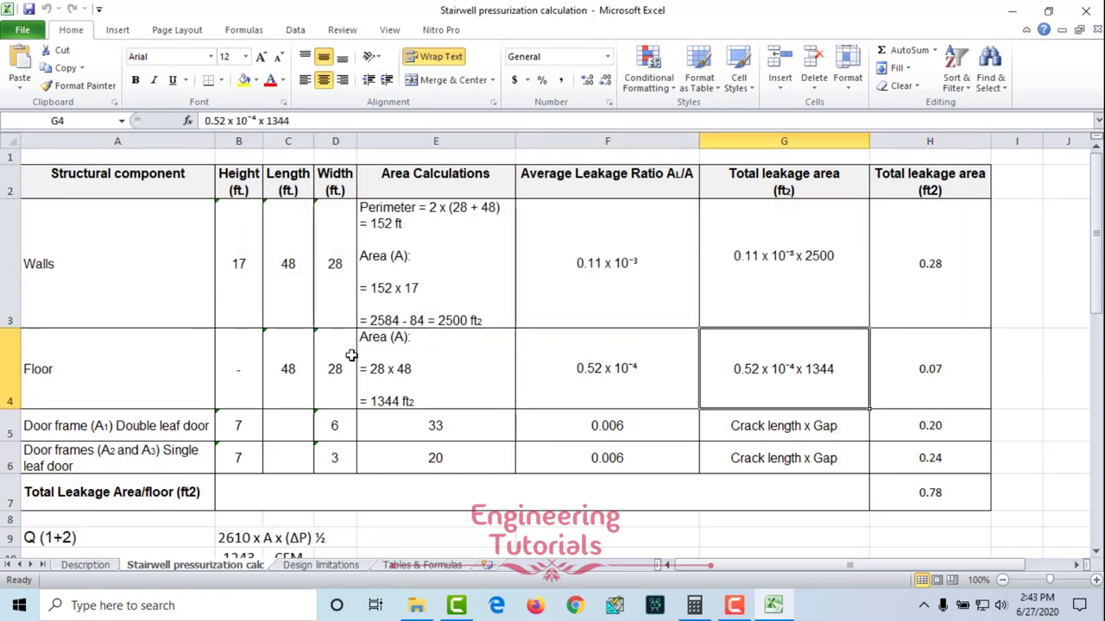
left_click(86, 565)
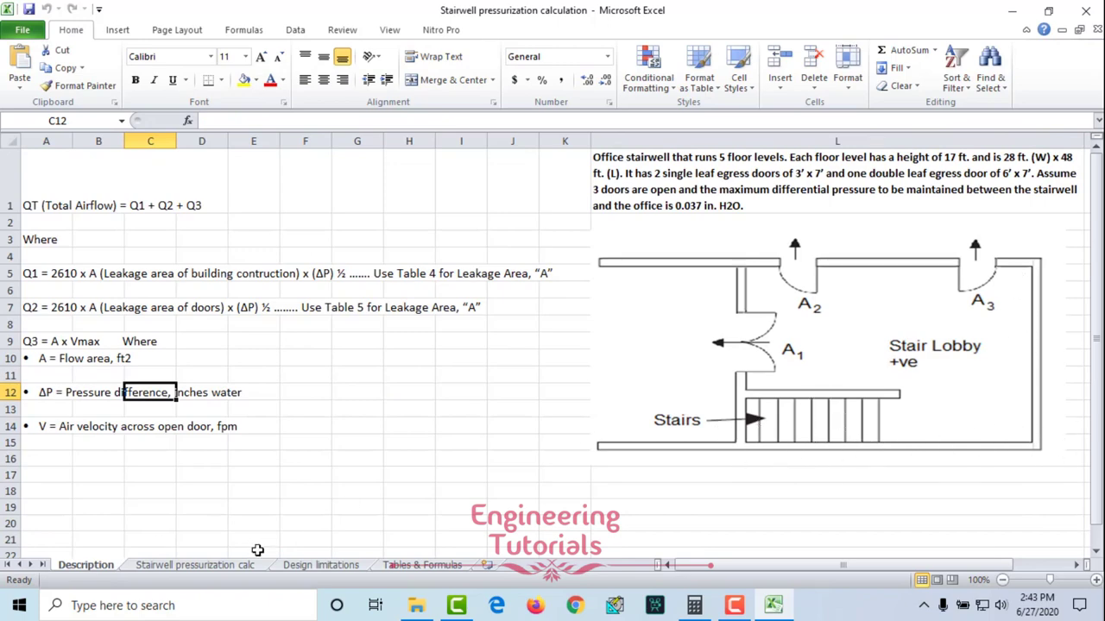
left_click(294, 565)
left_click(199, 566)
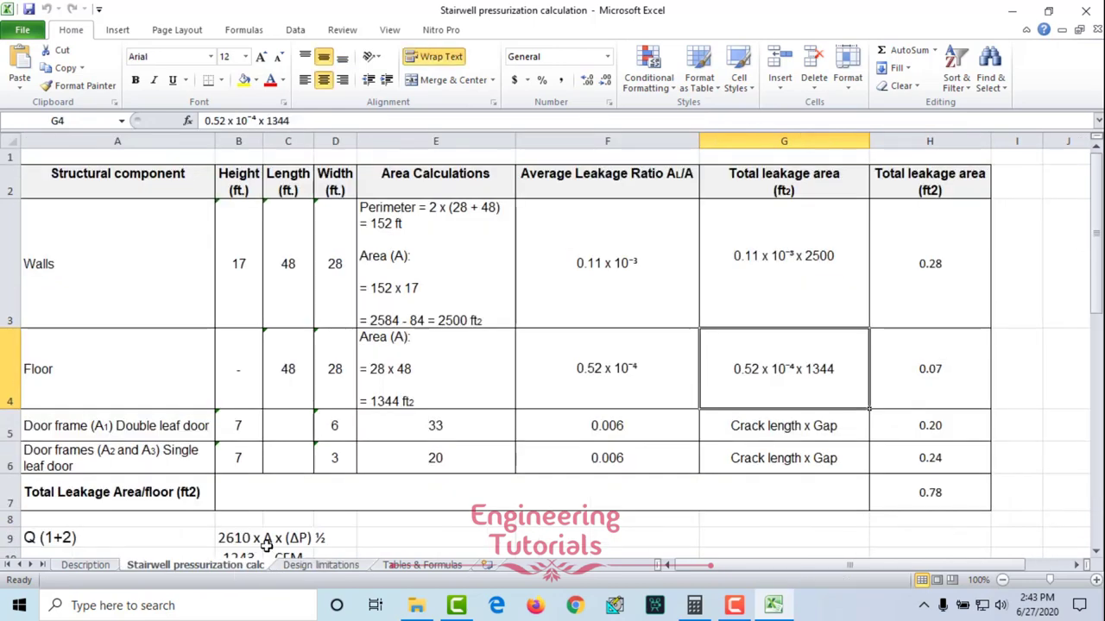
left_click(420, 393)
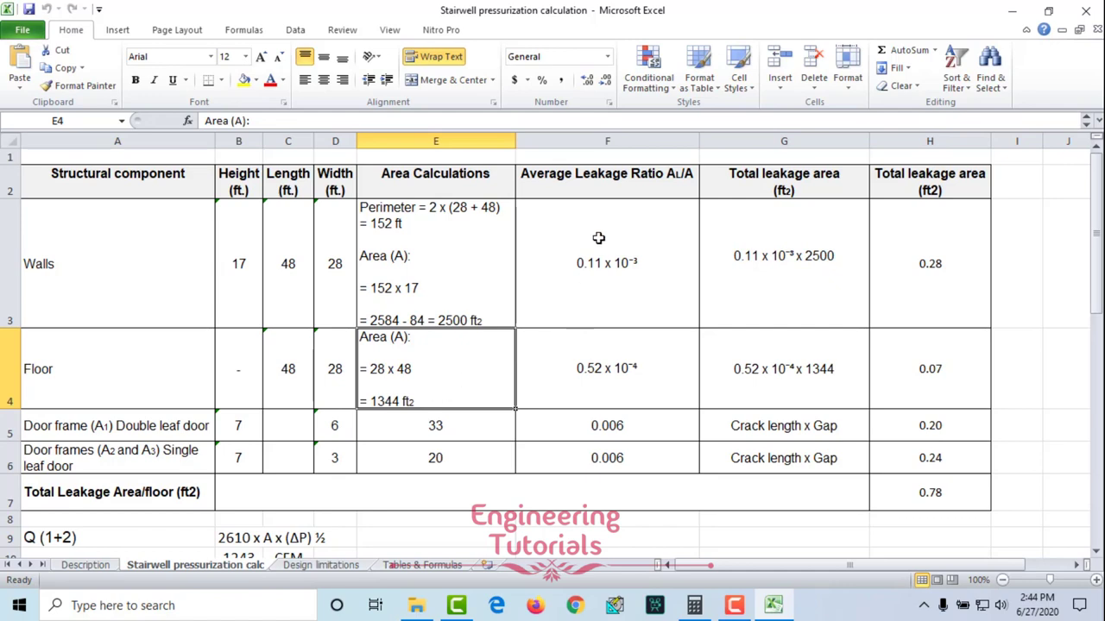
left_click(398, 568)
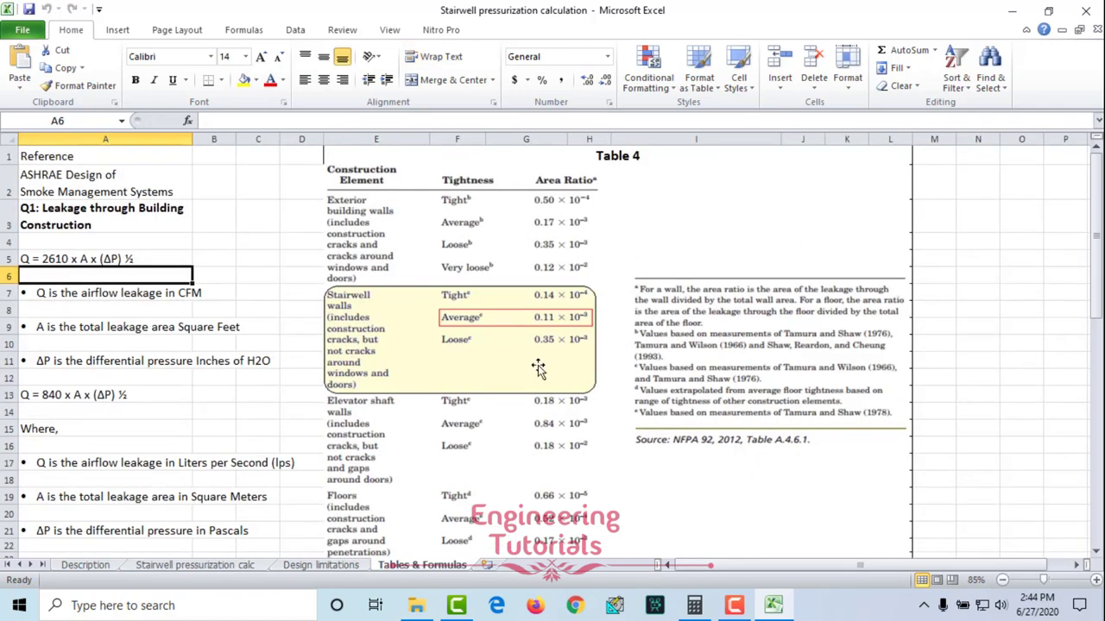
Check Floor cells G4, F4, E4 and H4: 0.52 x 10⁻⁴ × 1344 giving 0.07 ft2.
scroll(390, 413, "down", 1)
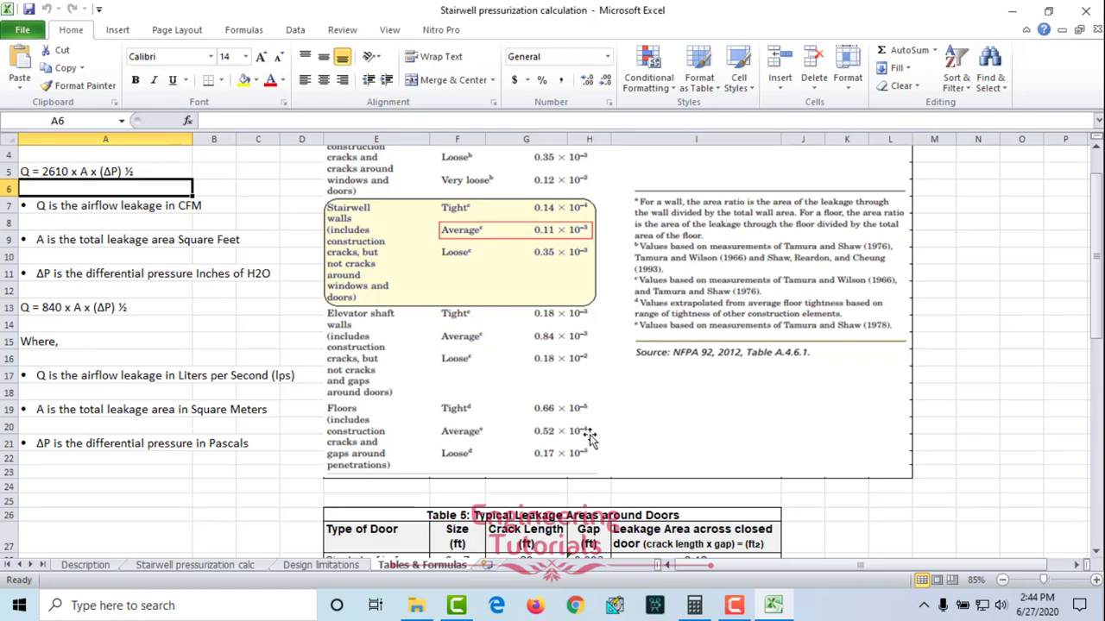
left_click(230, 566)
left_click(743, 386)
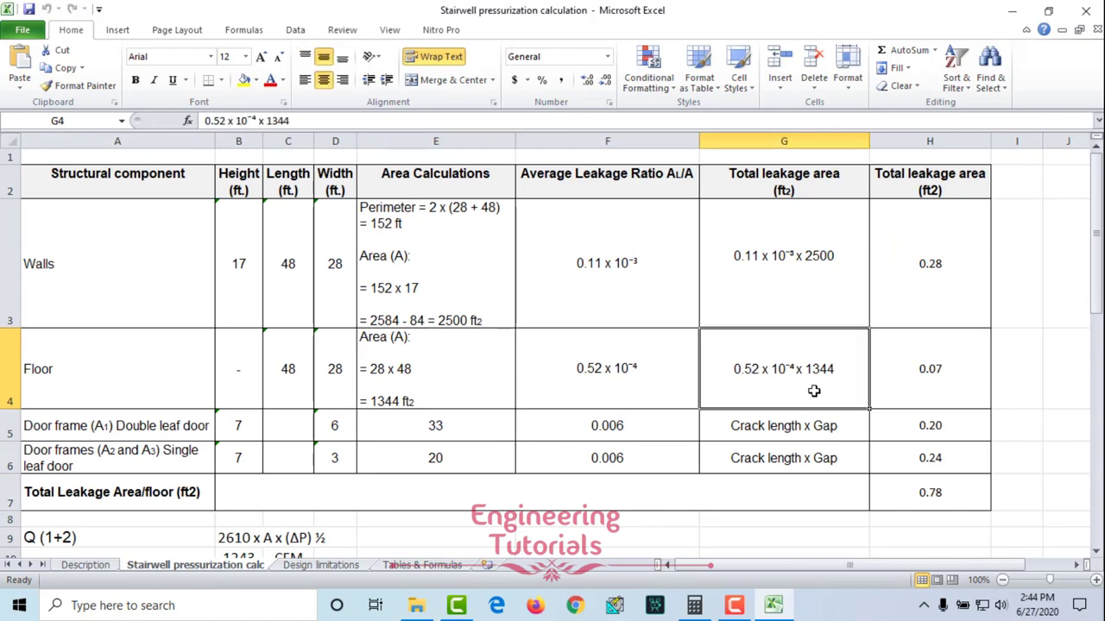
left_click(560, 381)
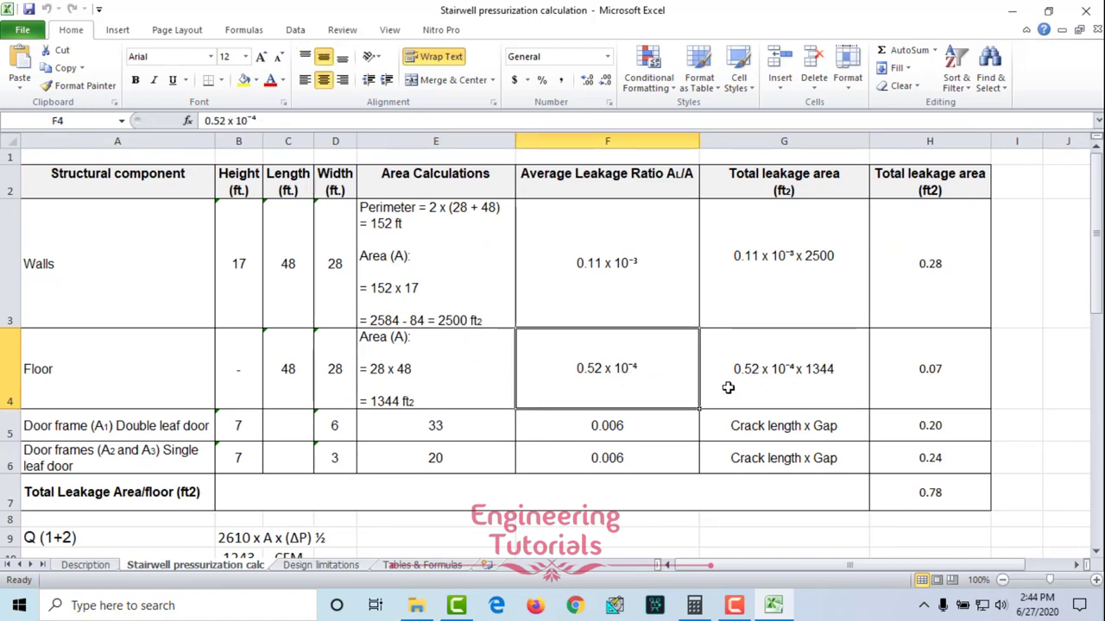
left_click(458, 385)
left_click(576, 369)
left_click(763, 368)
left_click(912, 371)
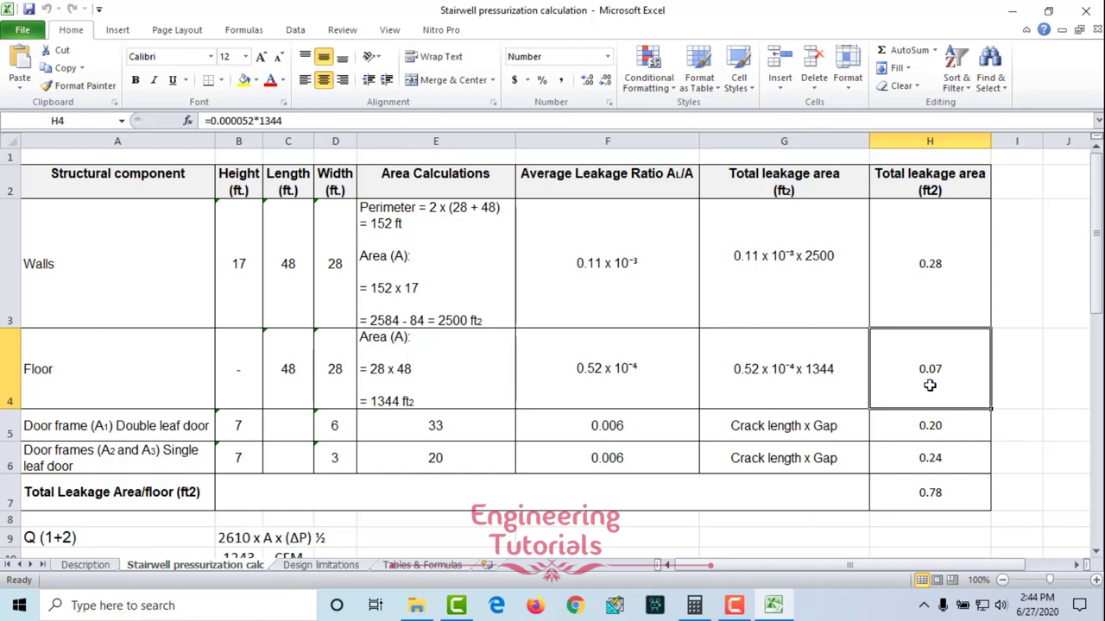
left_click_drag(108, 296, 875, 378)
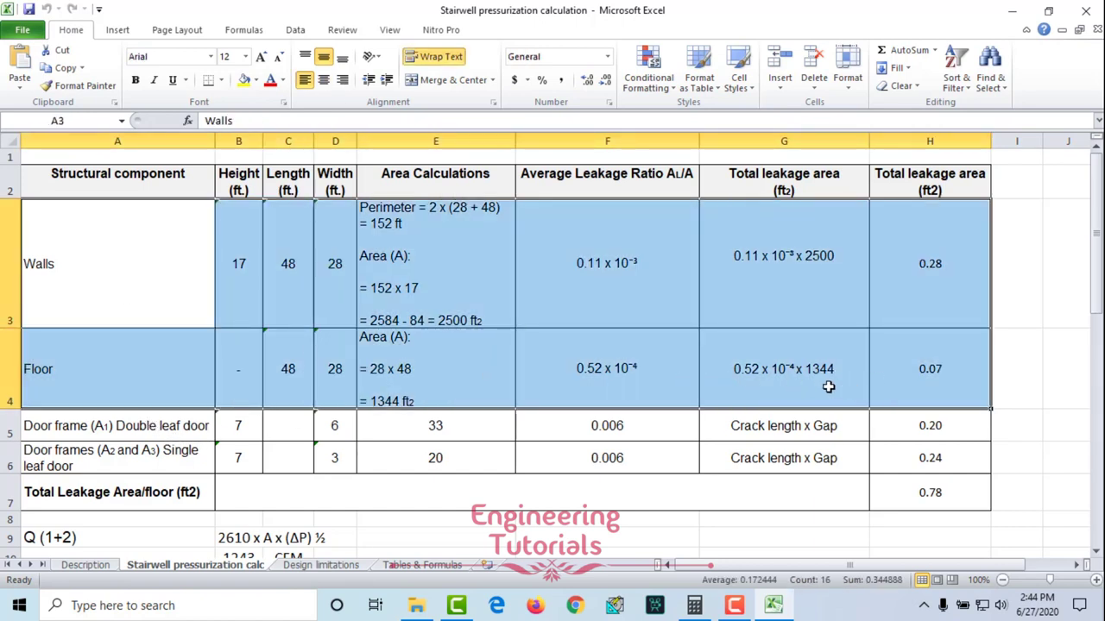
left_click_drag(221, 429, 949, 457)
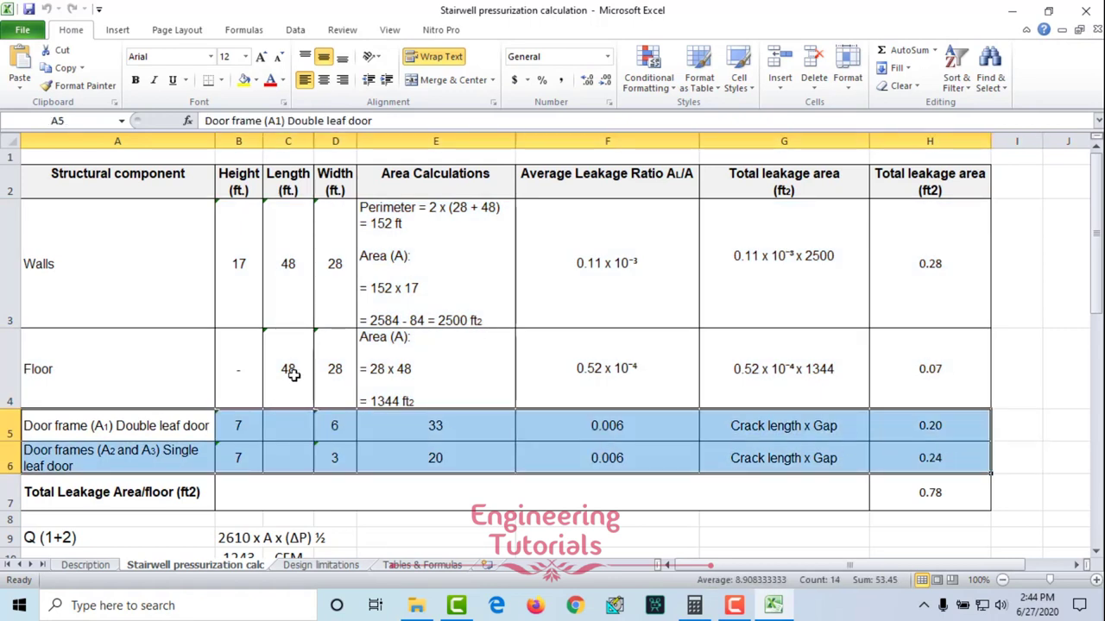
left_click_drag(171, 421, 916, 457)
scroll(581, 445, "down", 2)
scroll(582, 429, "up", 2)
left_click(249, 427)
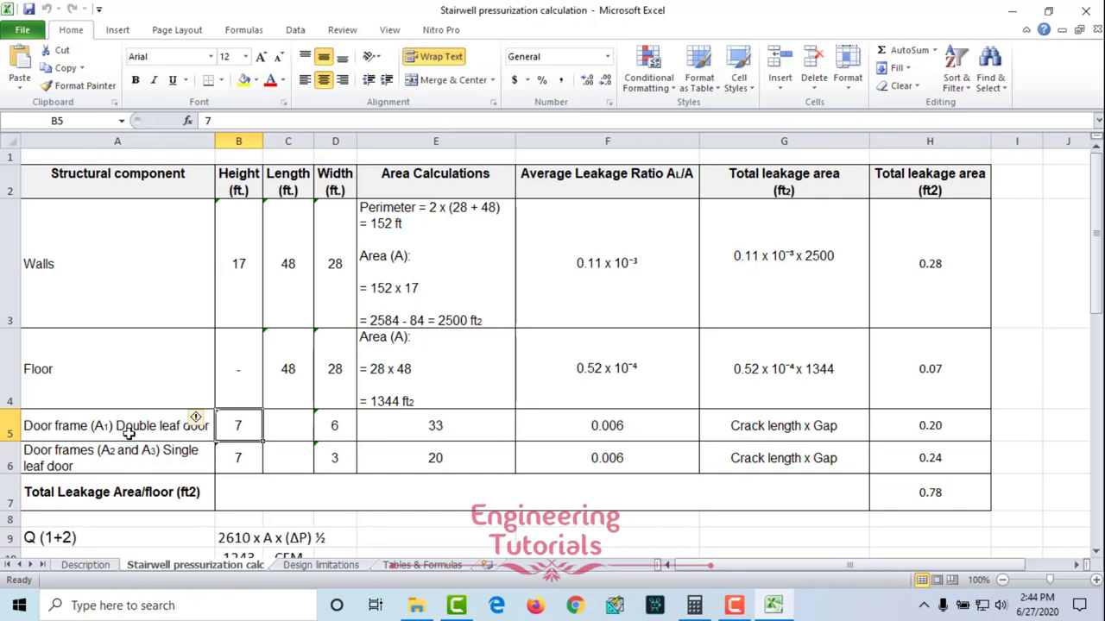
left_click(343, 428)
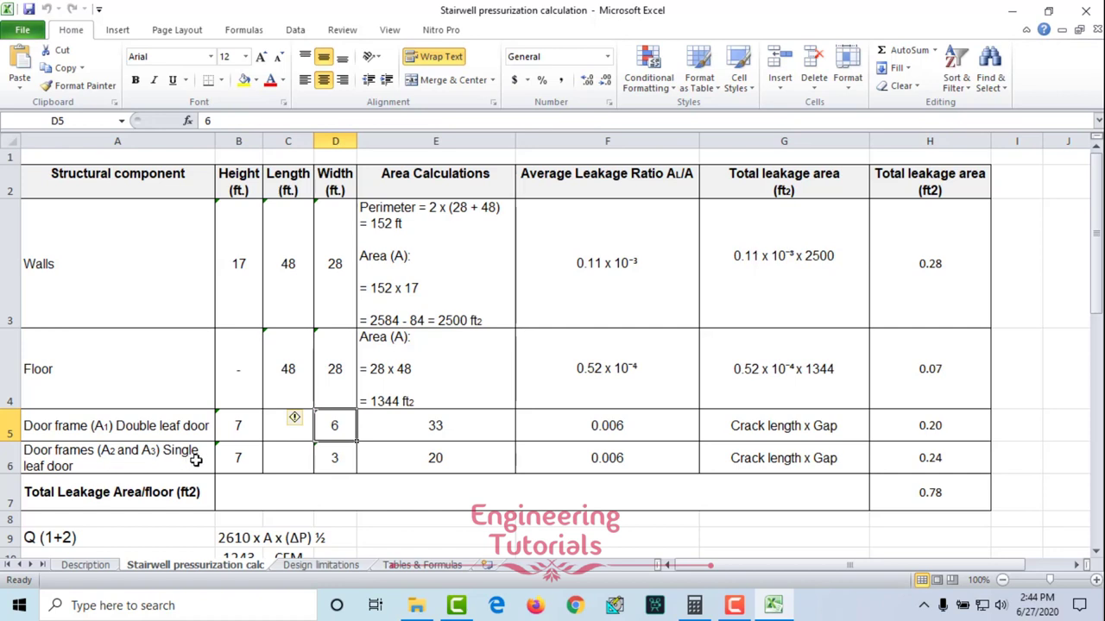
left_click(239, 459)
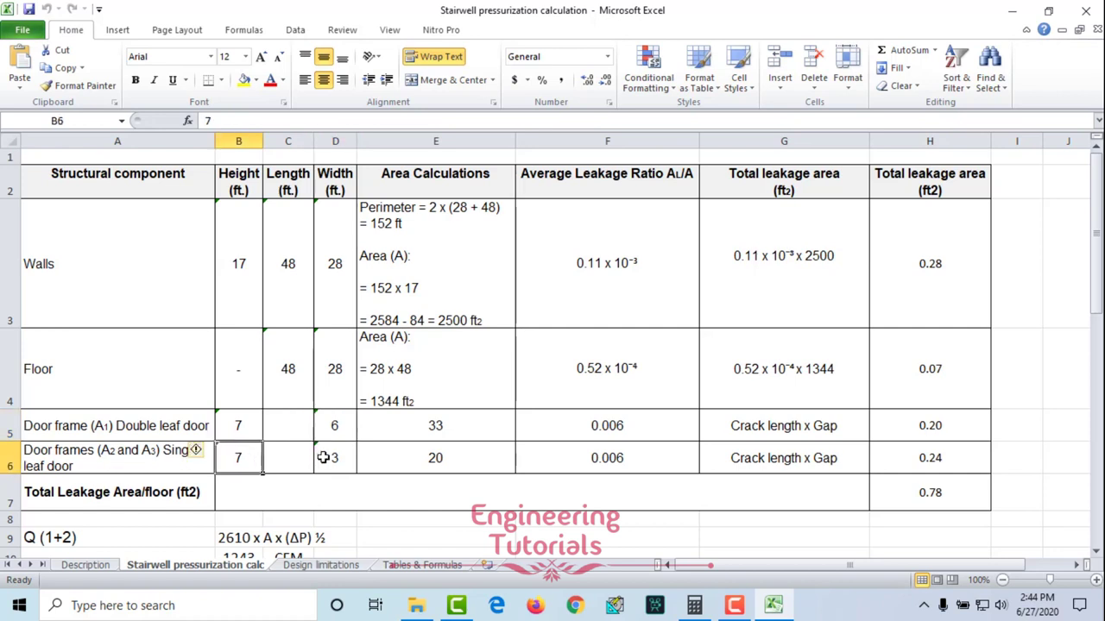
left_click(344, 457)
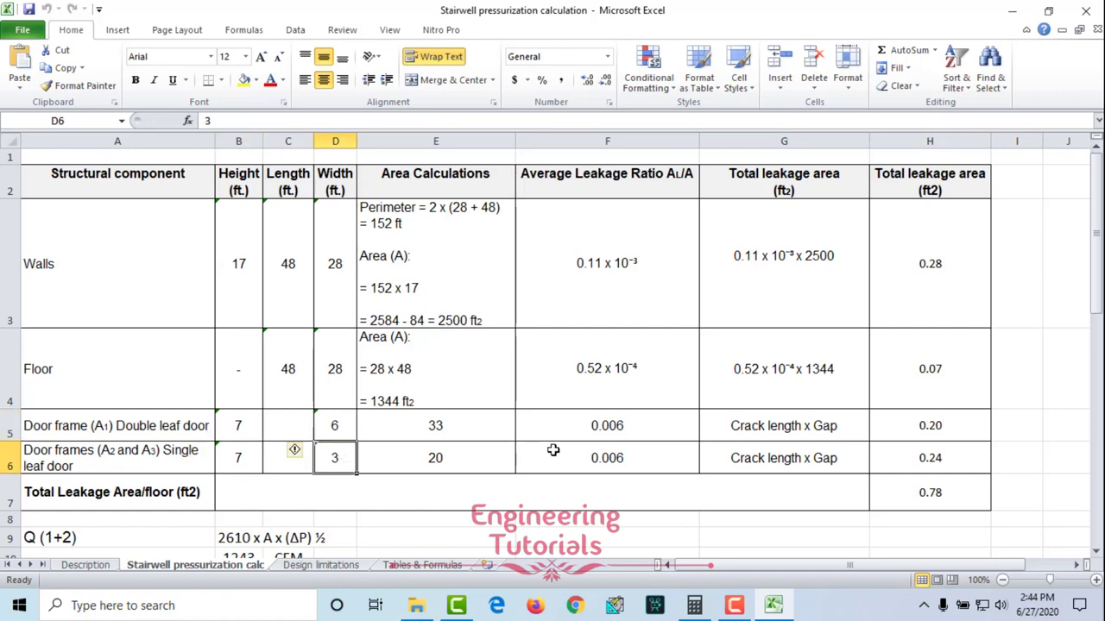
left_click(436, 426)
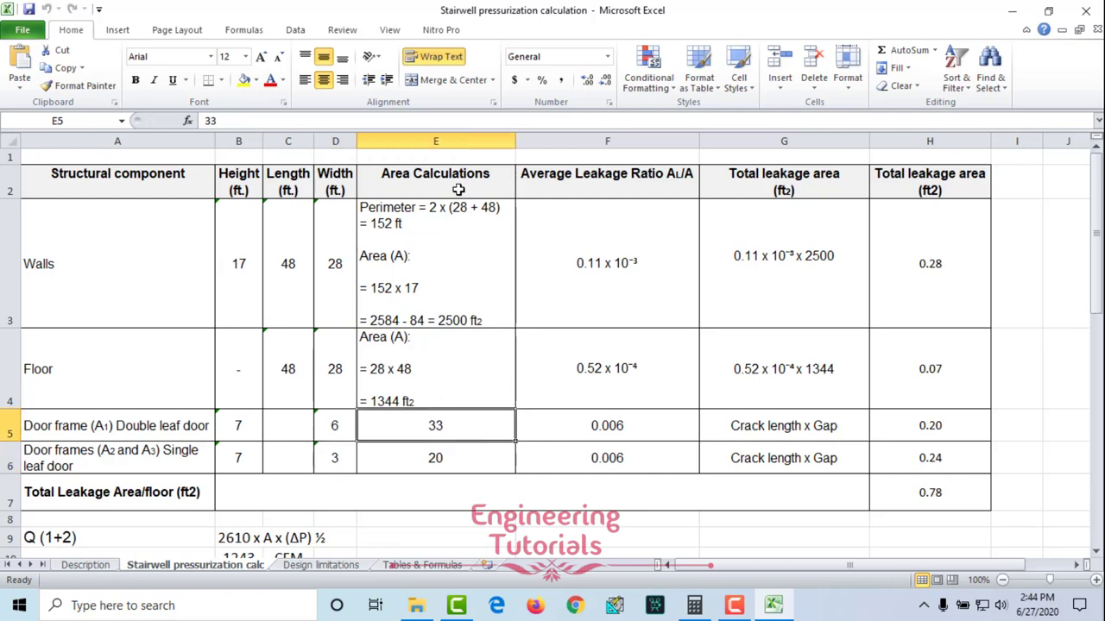
left_click(572, 429)
left_click(466, 427)
left_click(427, 565)
scroll(638, 345, "down", 3)
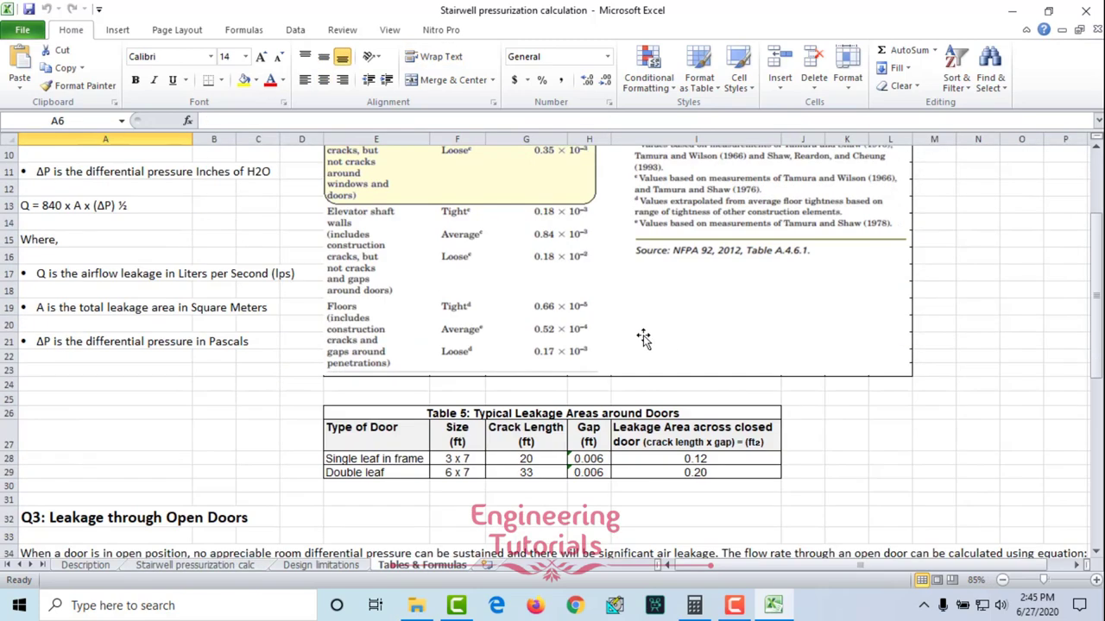
scroll(643, 337, "down", 1)
left_click_drag(411, 361, 734, 423)
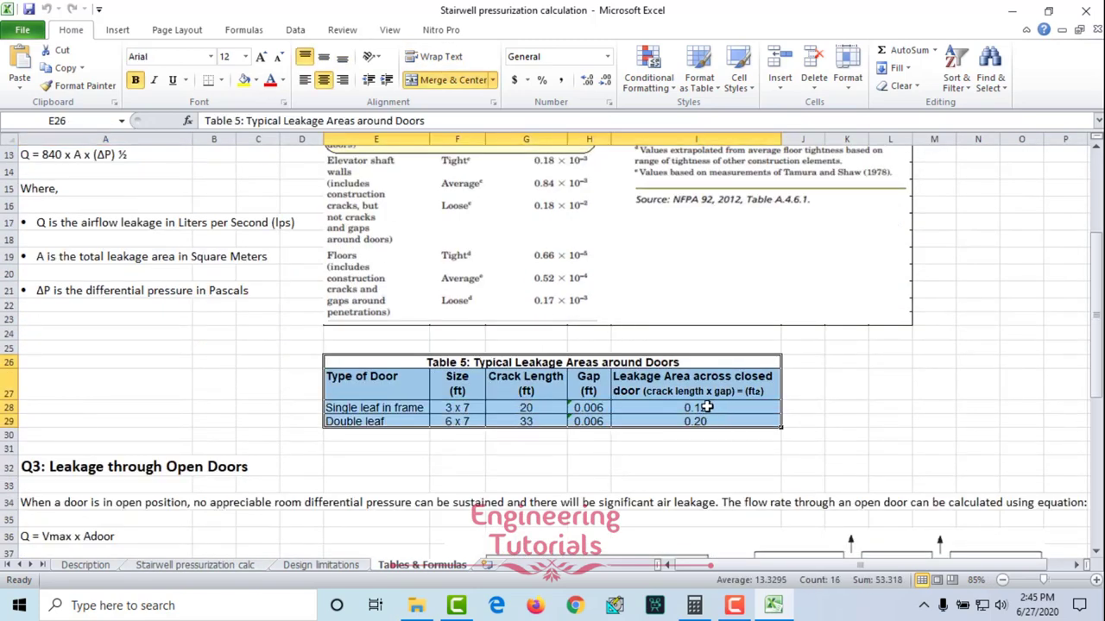
left_click(246, 567)
left_click(445, 460)
left_click(437, 425)
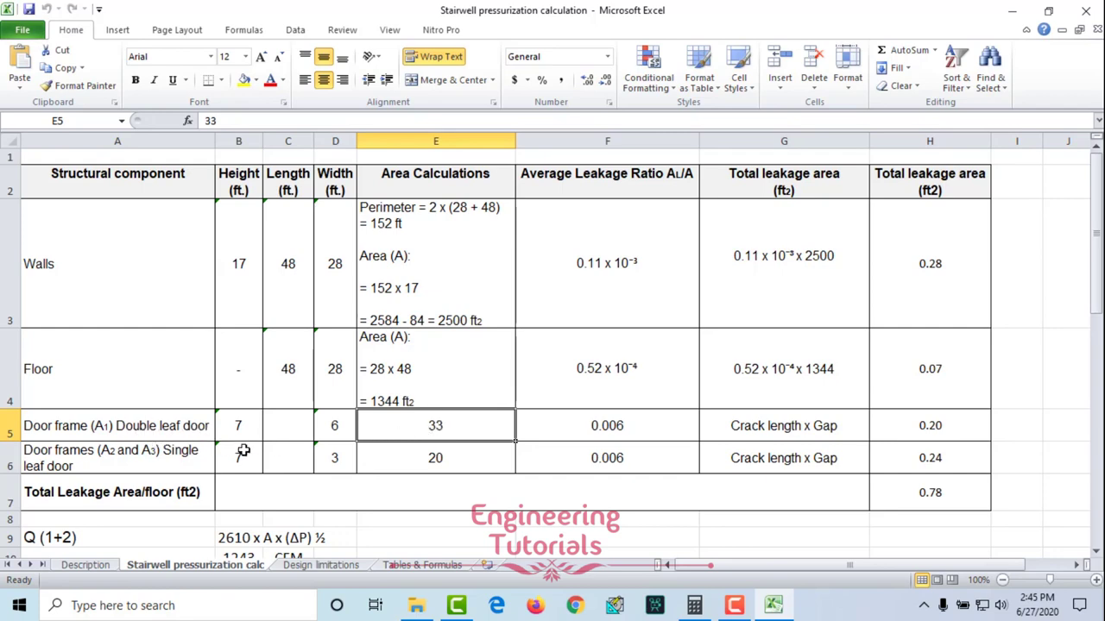
left_click(404, 567)
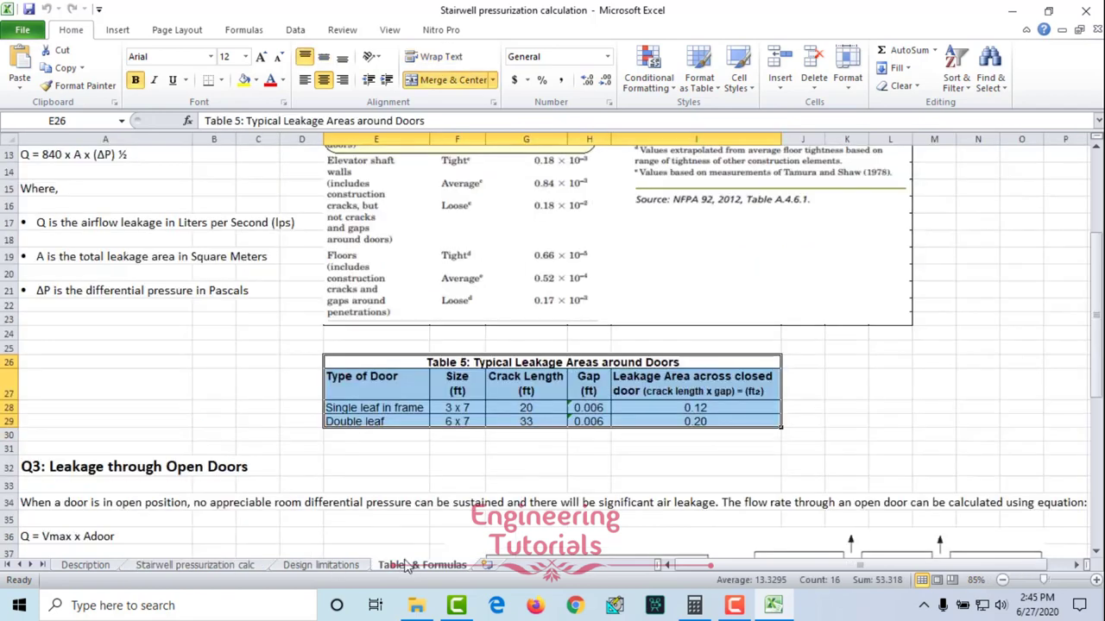
left_click(575, 453)
left_click_drag(604, 366, 622, 415)
left_click(364, 409)
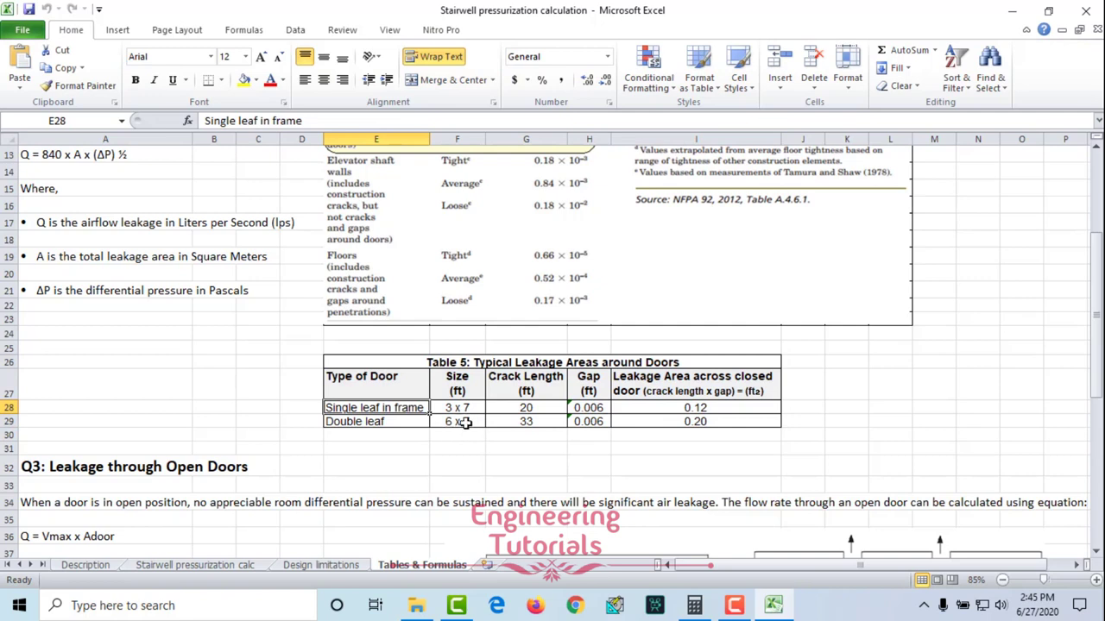
left_click(536, 409)
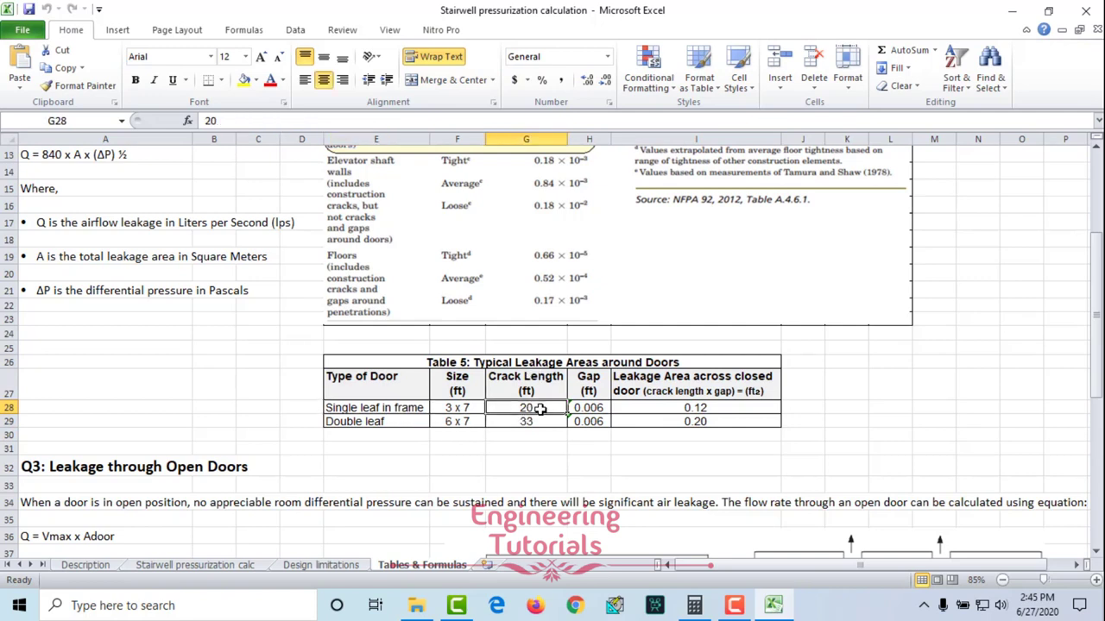
left_click(592, 406)
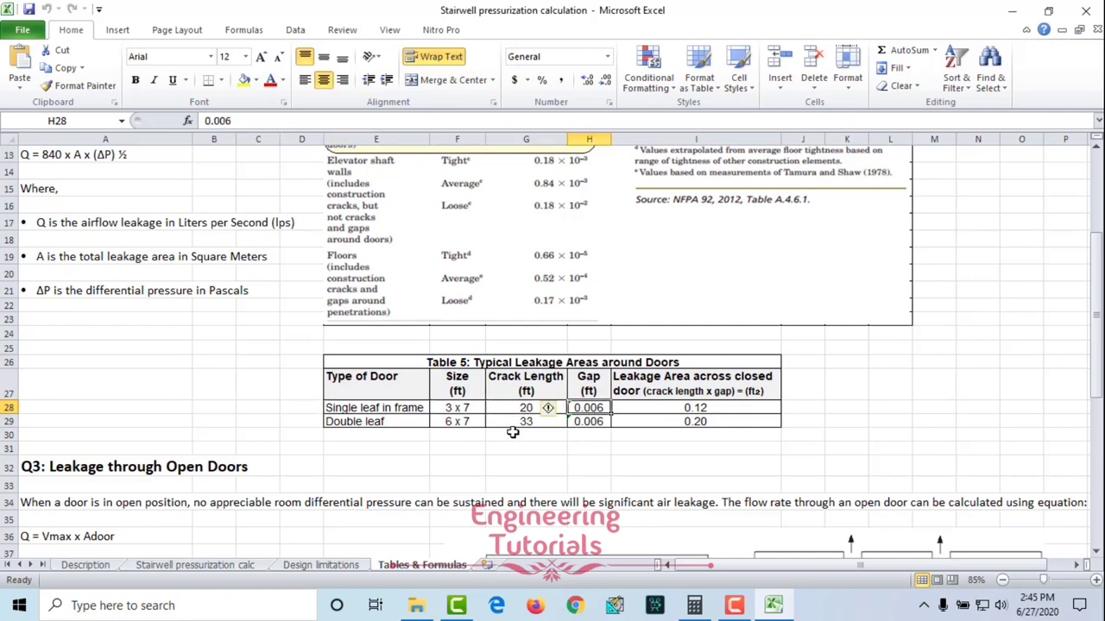
left_click(381, 421)
left_click(484, 424)
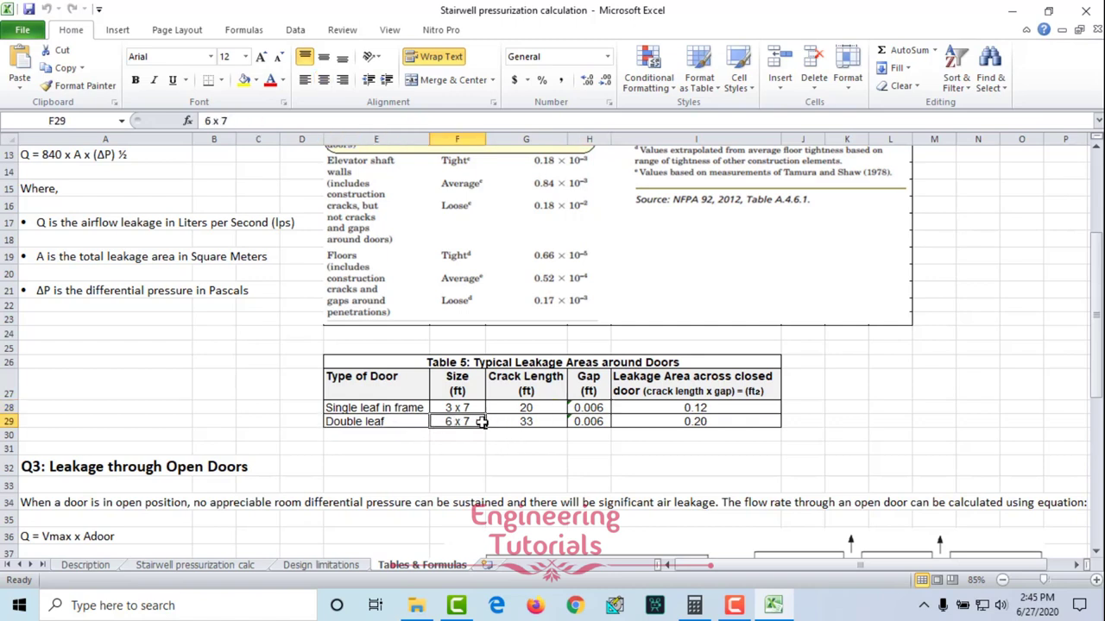
left_click(522, 422)
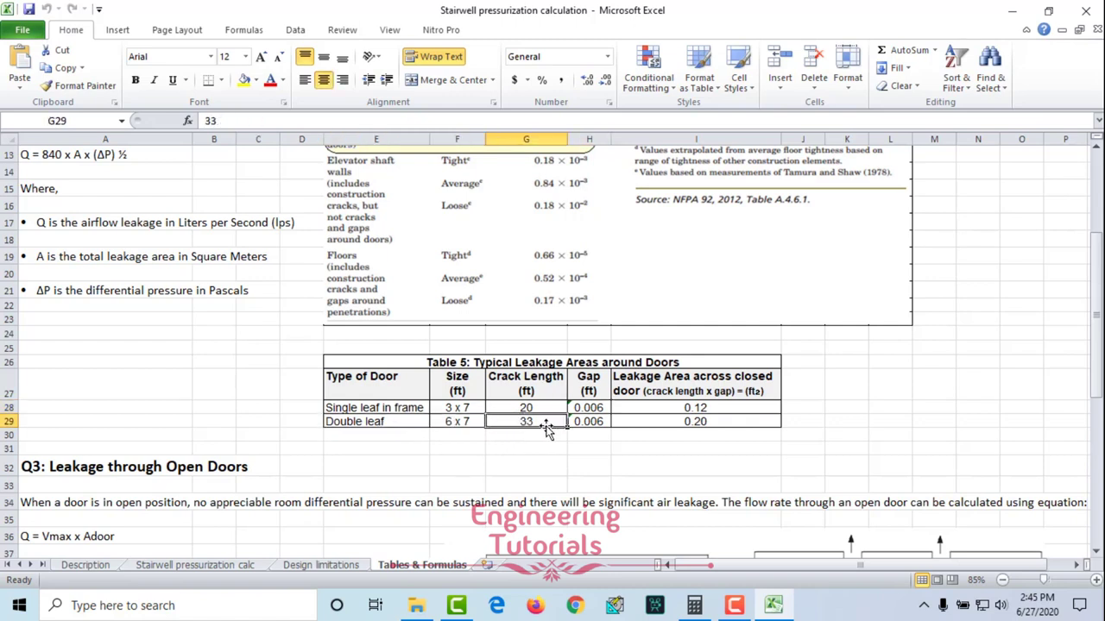
left_click(596, 422)
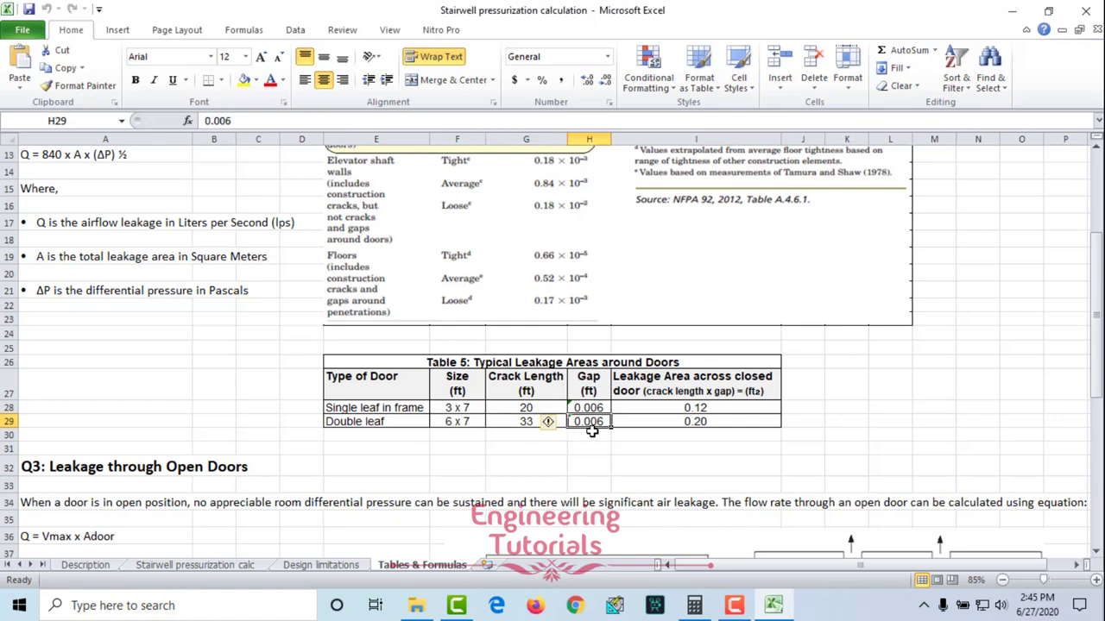
left_click(320, 566)
left_click(195, 565)
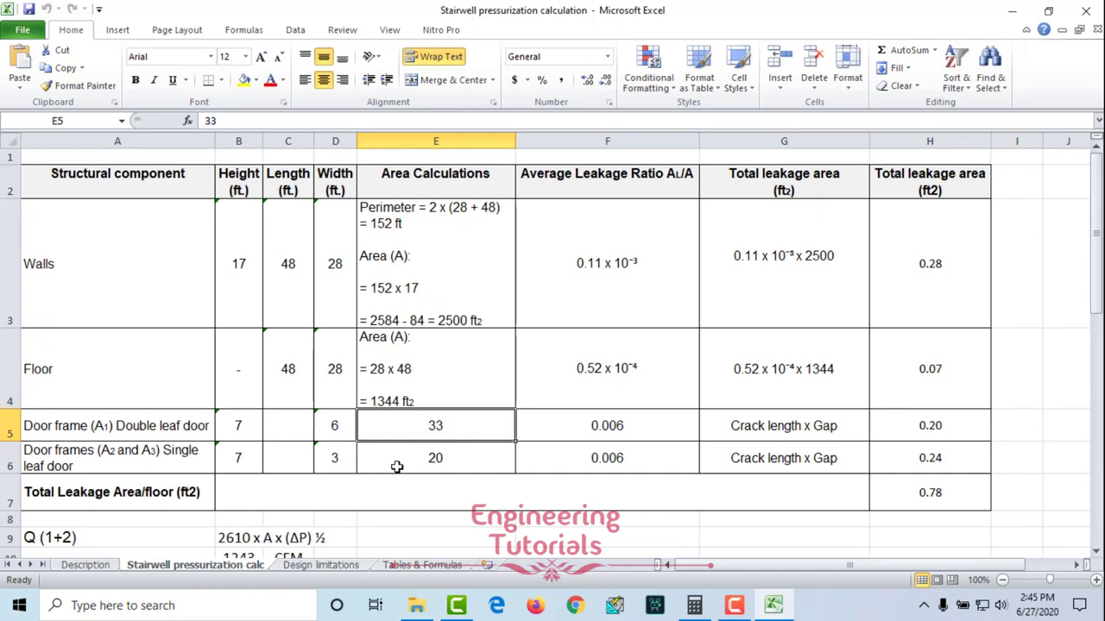
left_click(579, 437)
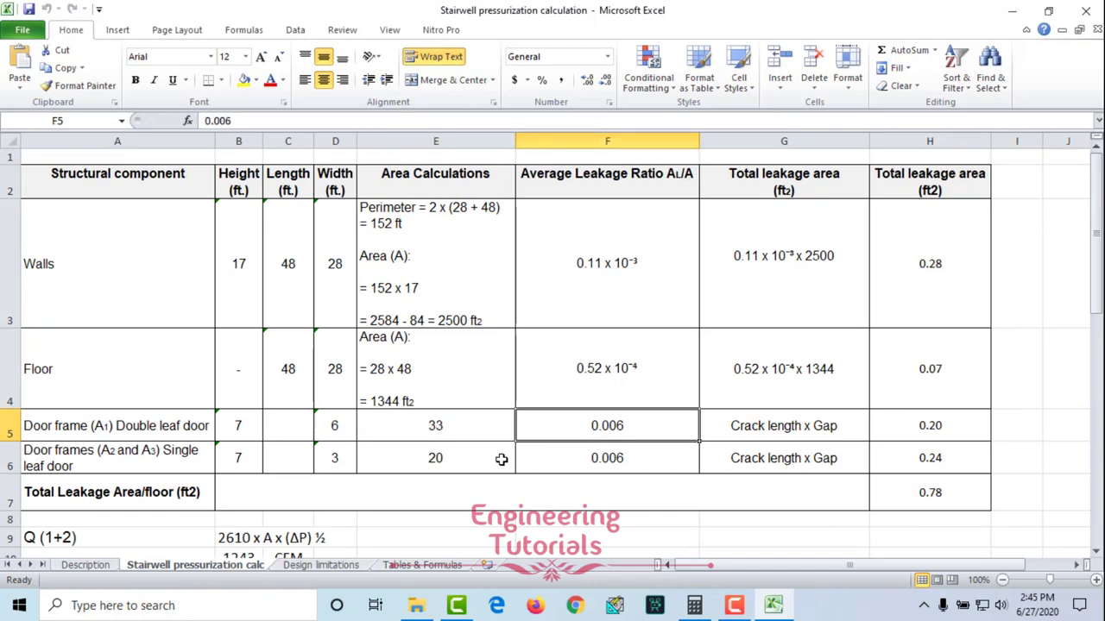
left_click(460, 458)
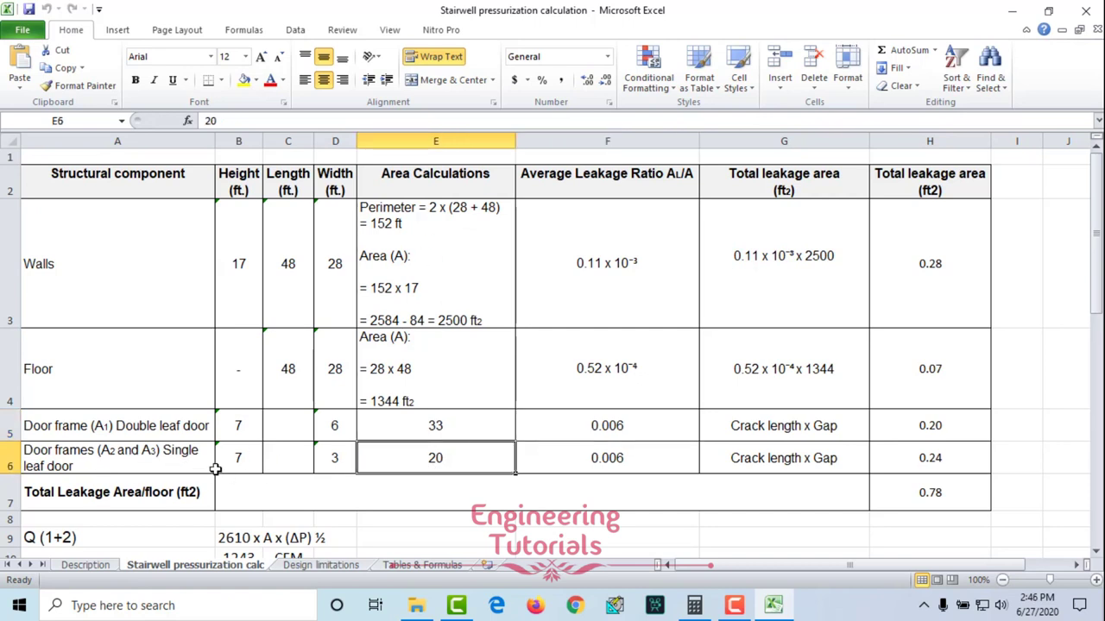
left_click(569, 458)
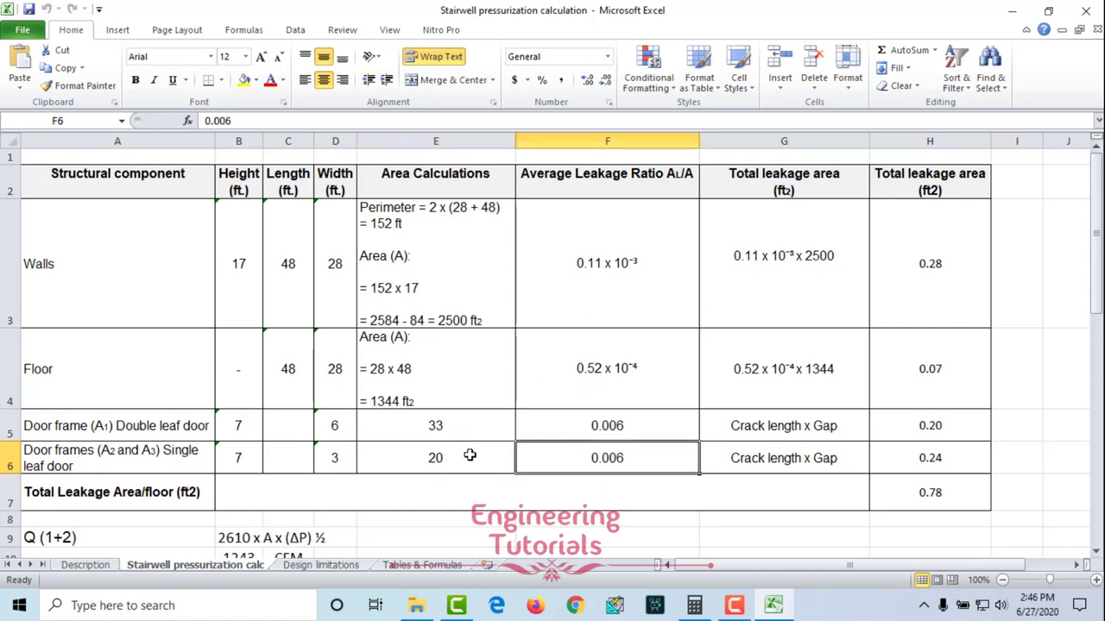
left_click(422, 565)
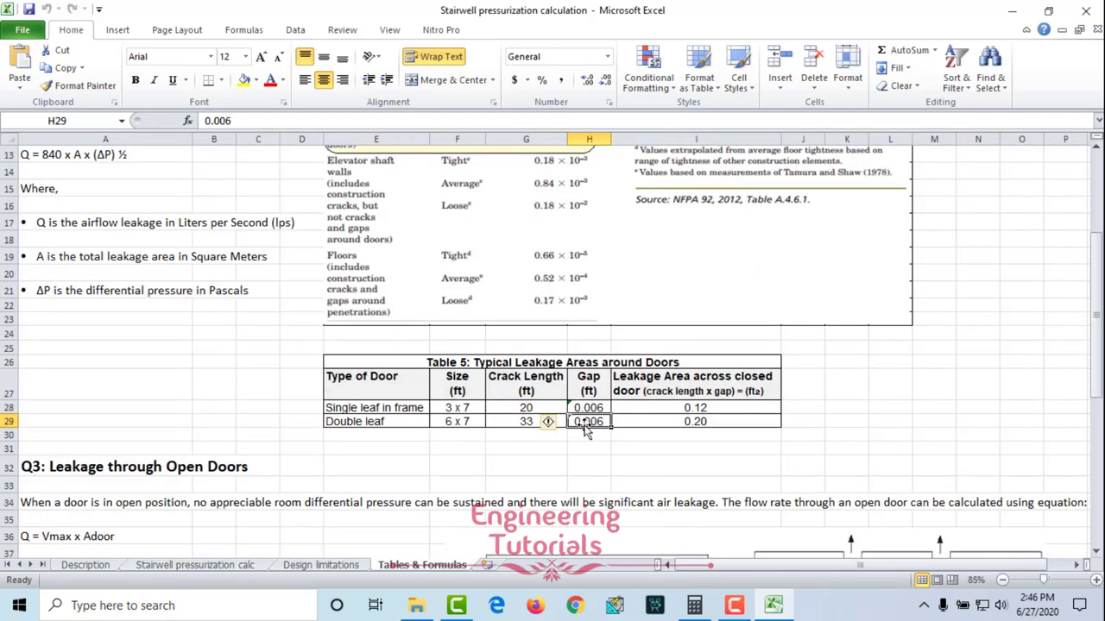
left_click(246, 567)
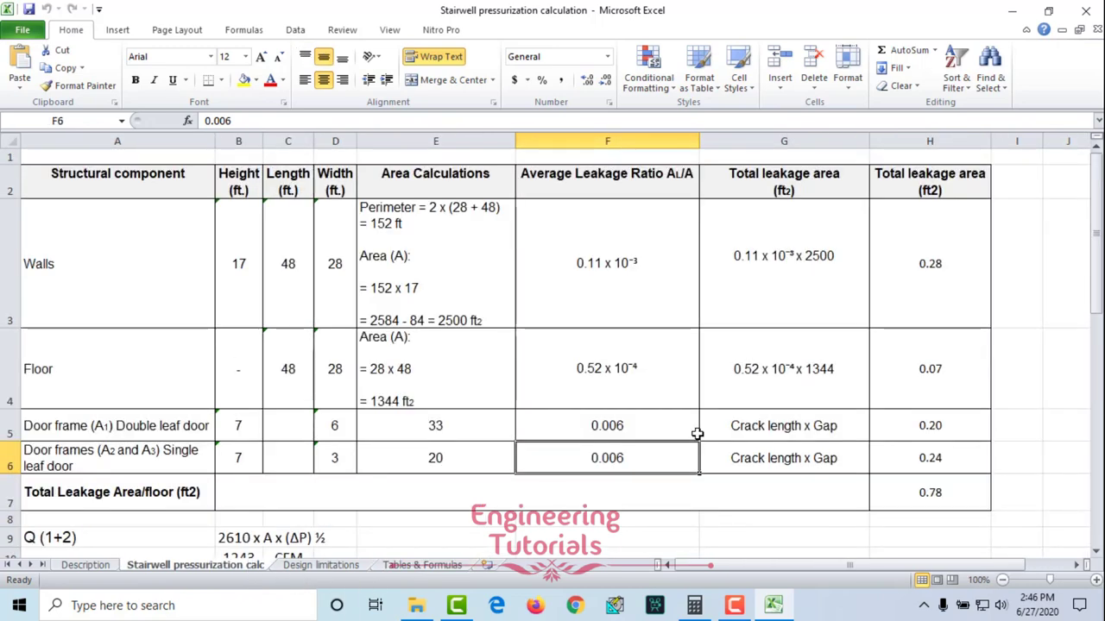
left_click(734, 429)
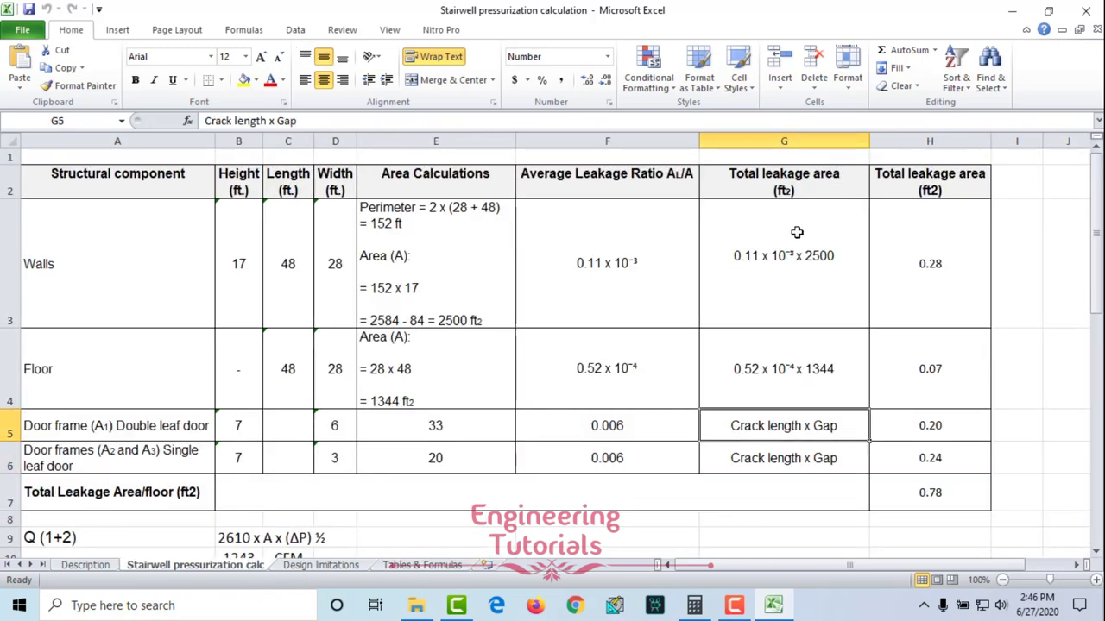
left_click_drag(149, 427, 922, 451)
left_click(667, 437)
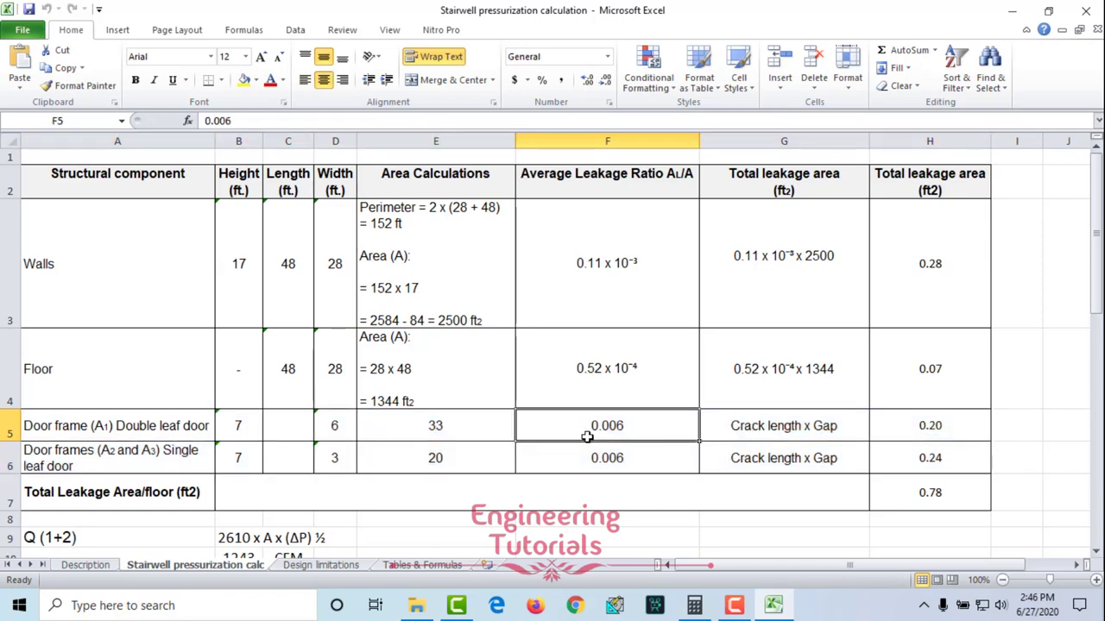
left_click(476, 431)
left_click(607, 426)
left_click(784, 426)
left_click(931, 433)
left_click_drag(124, 428, 889, 423)
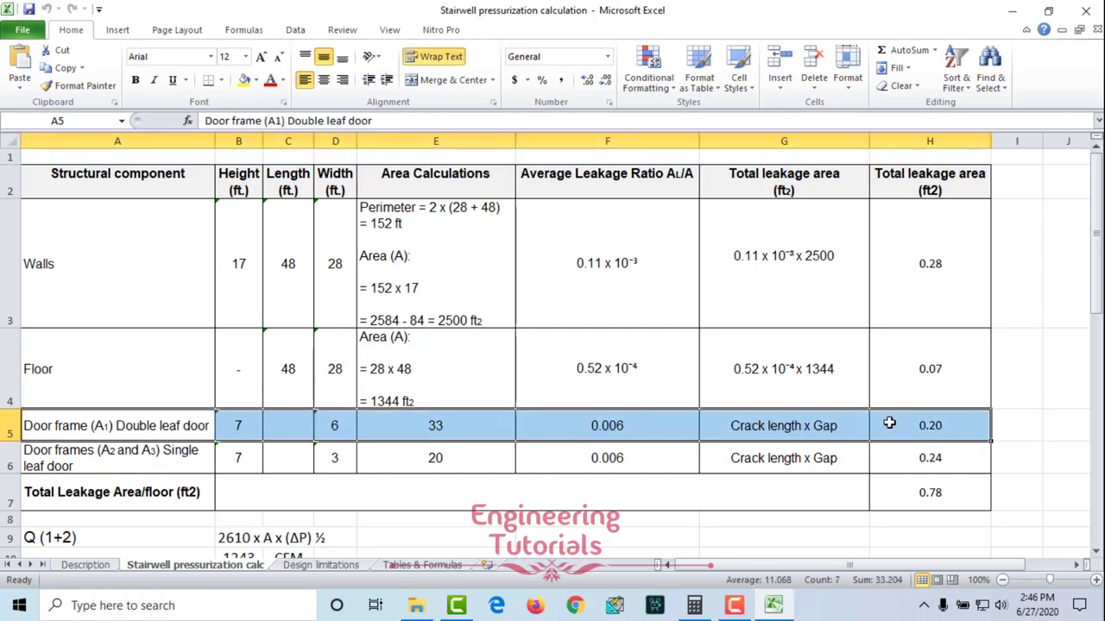
left_click(922, 424)
double_click(922, 424)
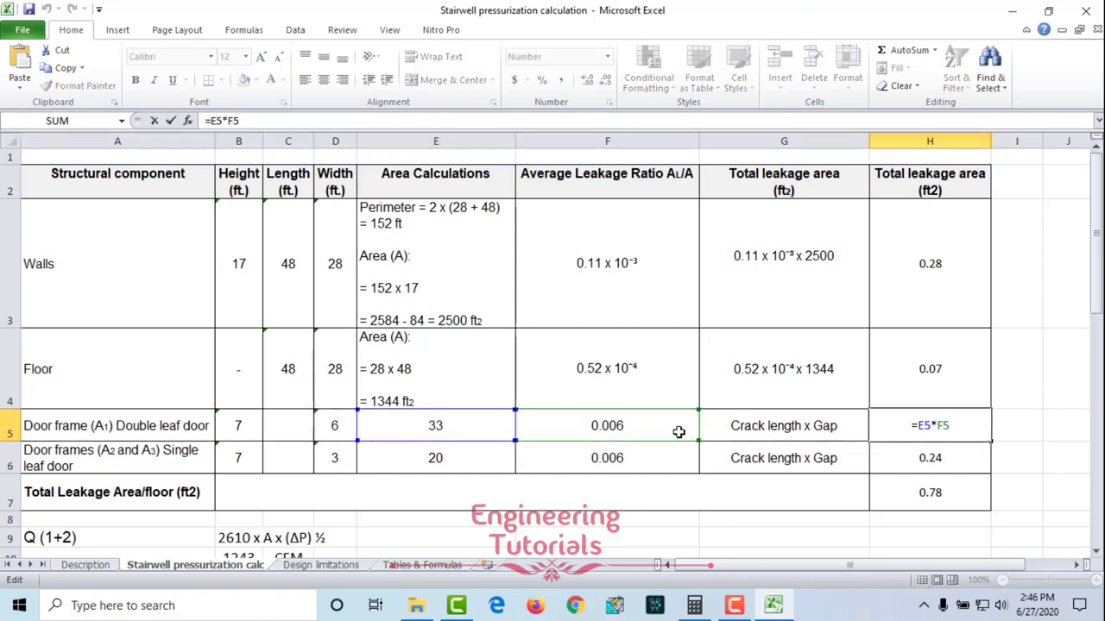
key("Escape")
left_click_drag(167, 454, 978, 458)
left_click(661, 458)
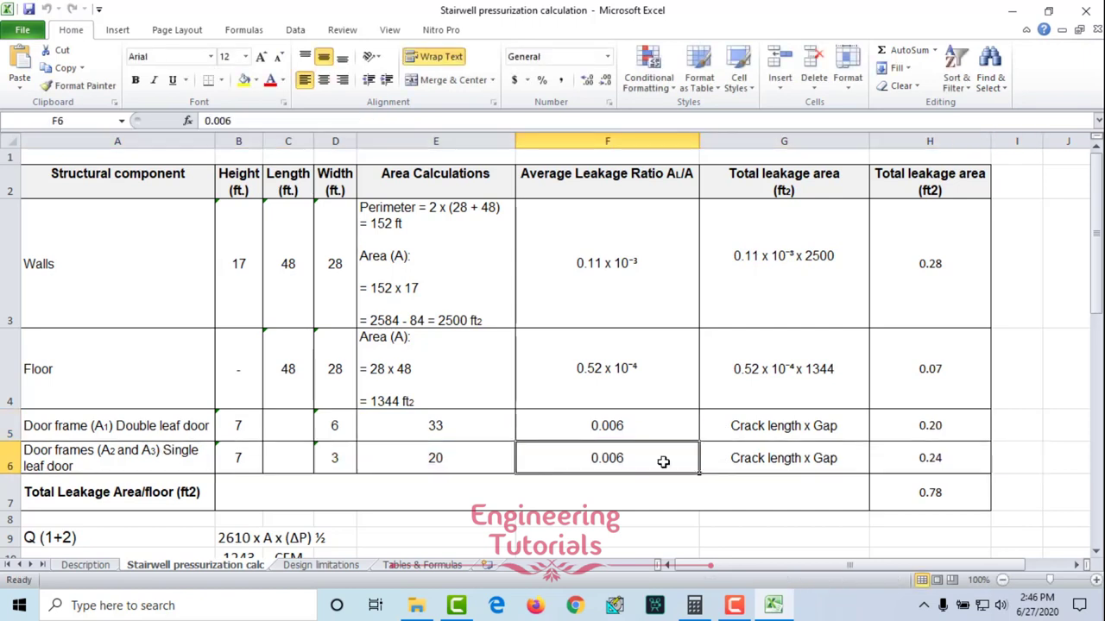
left_click(452, 459)
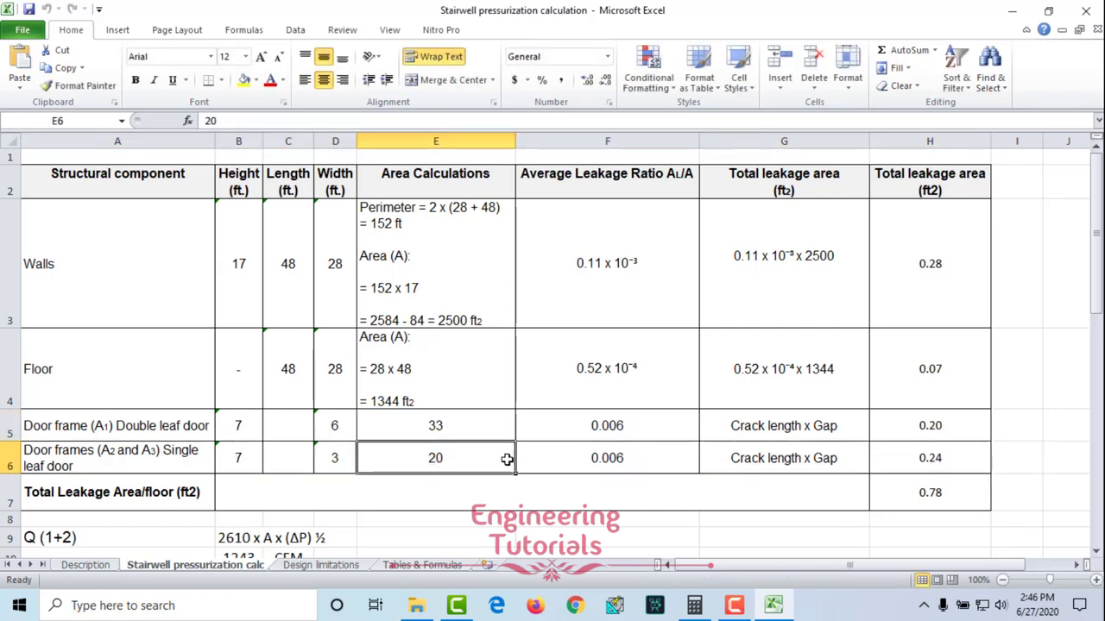
left_click(624, 458)
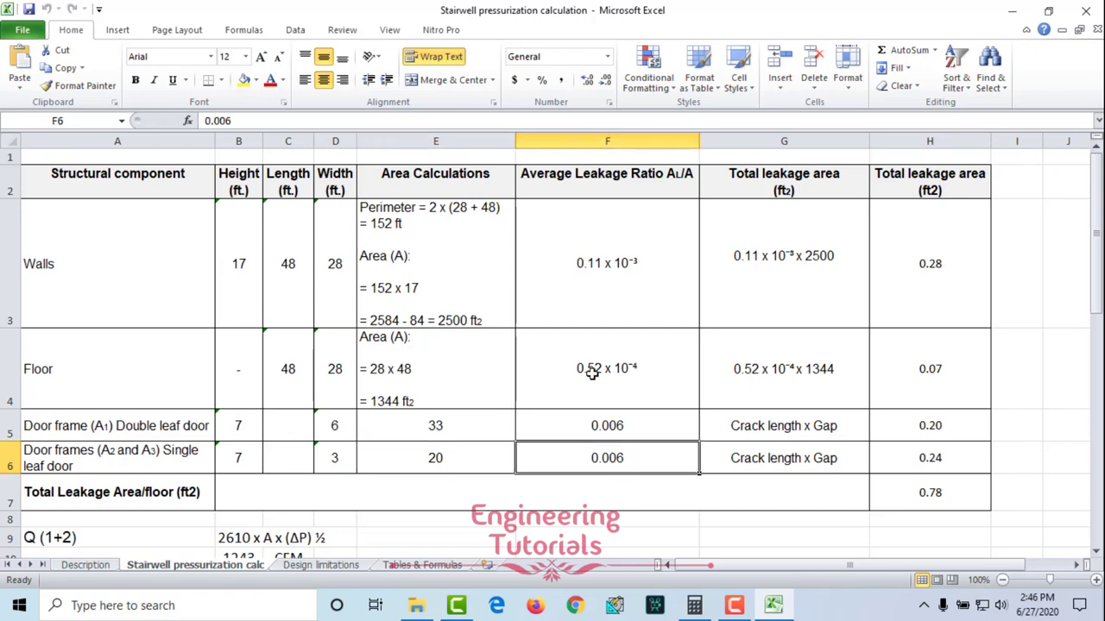
left_click(906, 462)
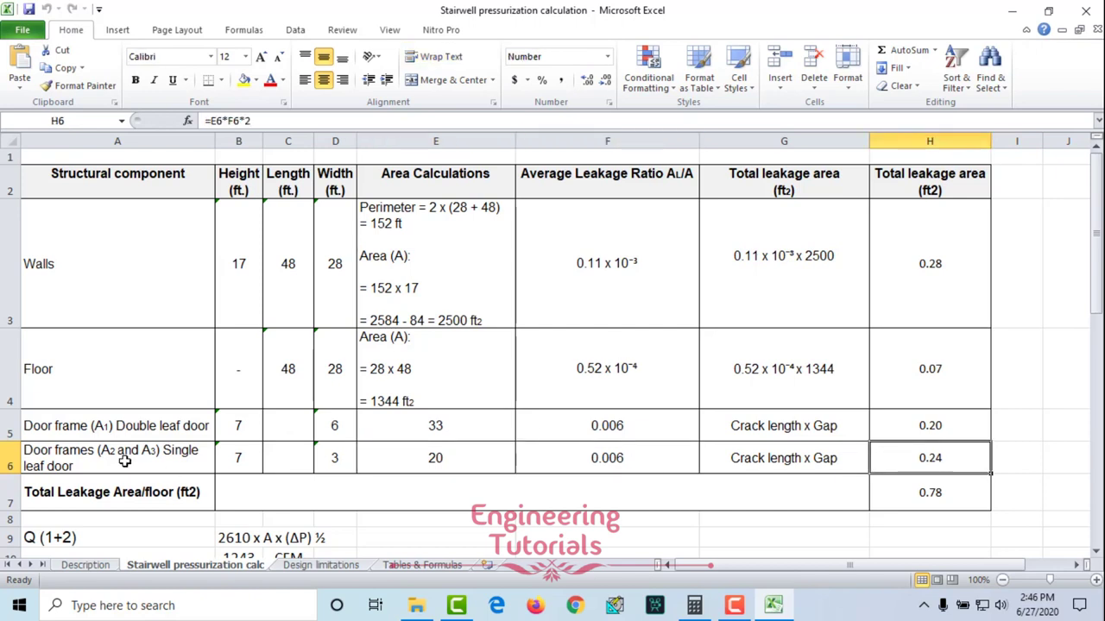
left_click(105, 566)
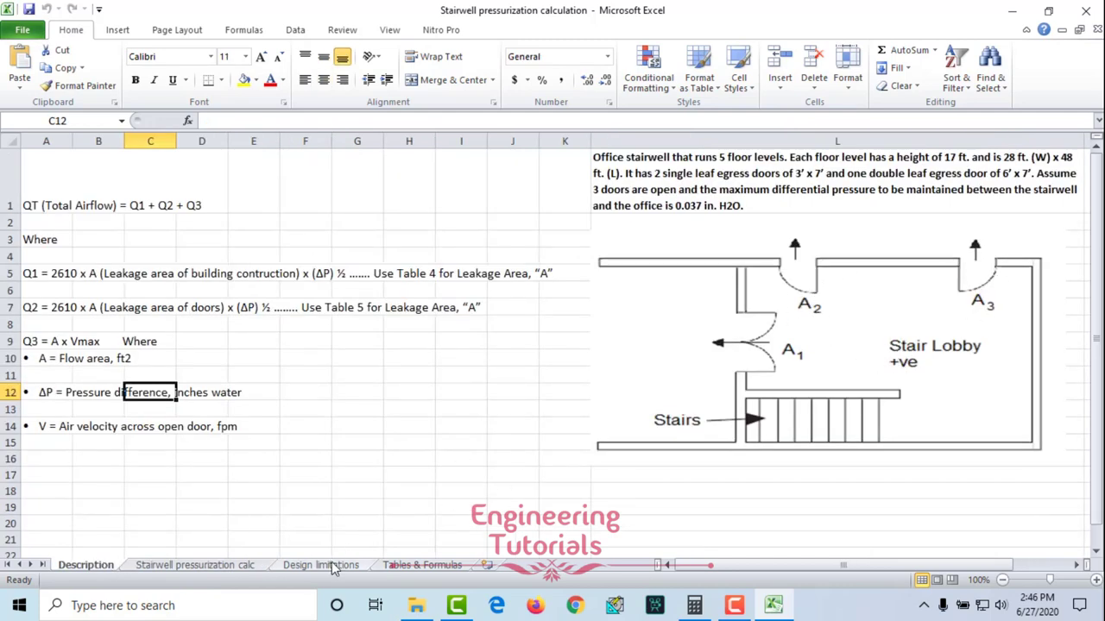
left_click(232, 569)
double_click(939, 451)
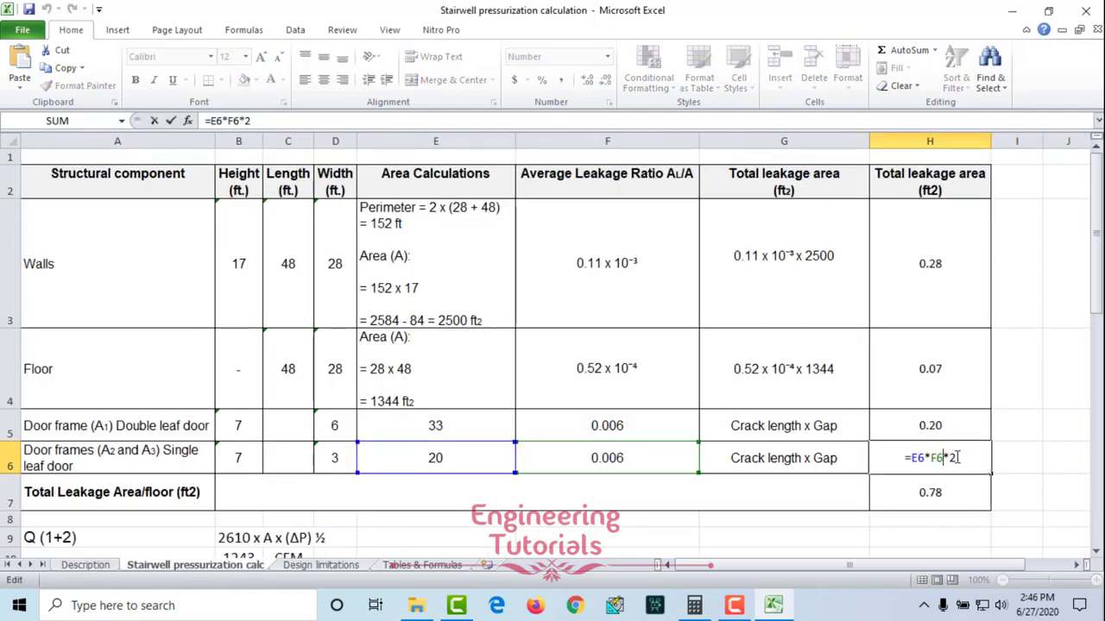
key("Escape")
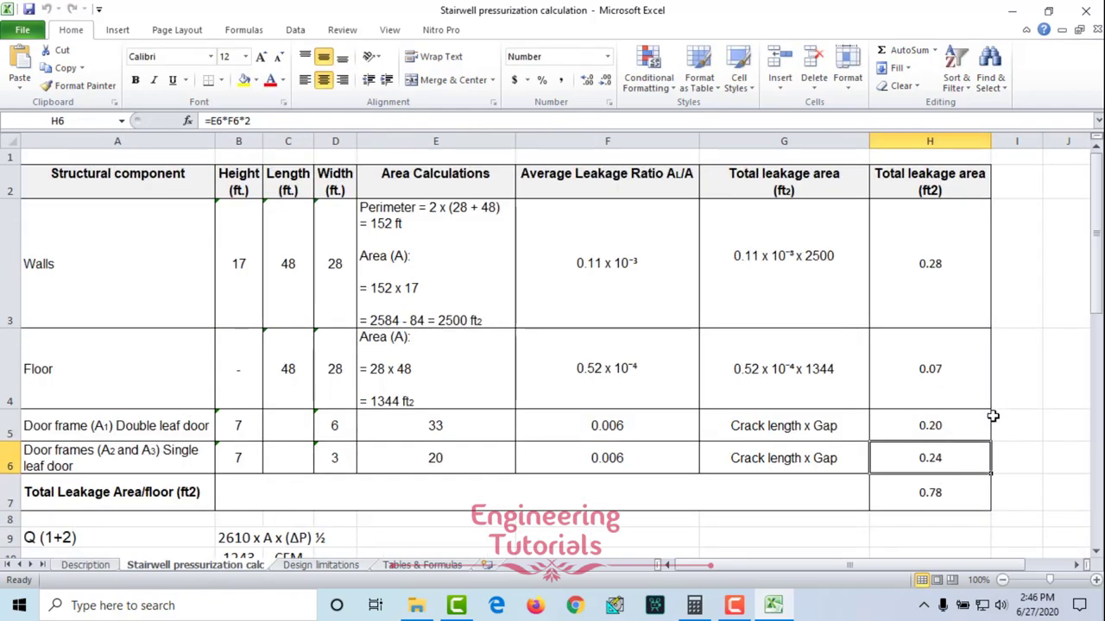
scroll(910, 457, "down", 1)
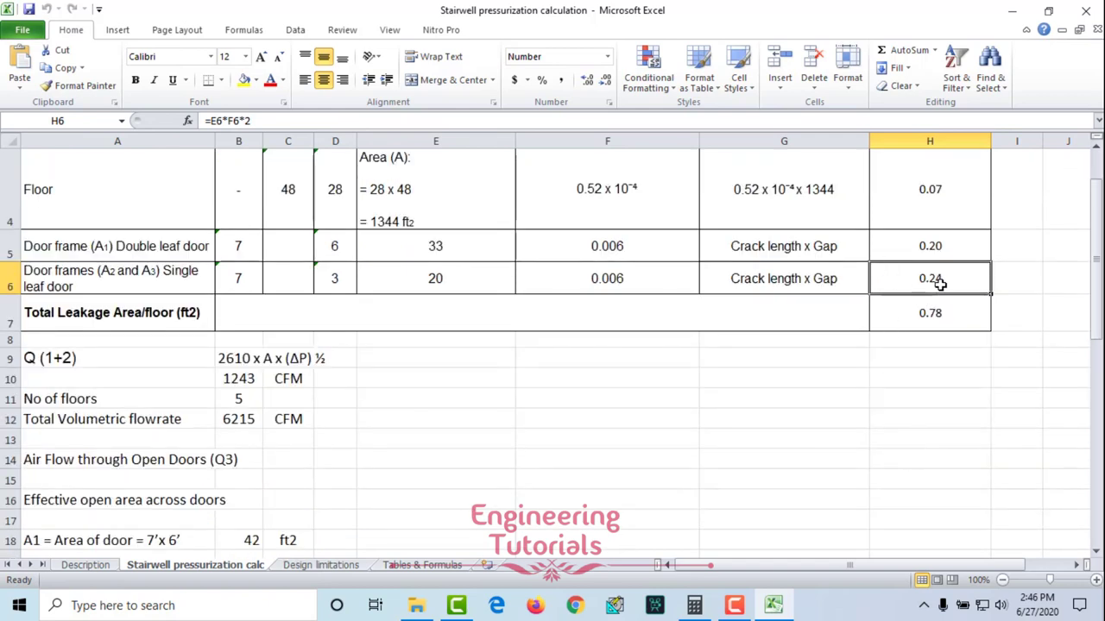
scroll(920, 334, "up", 1)
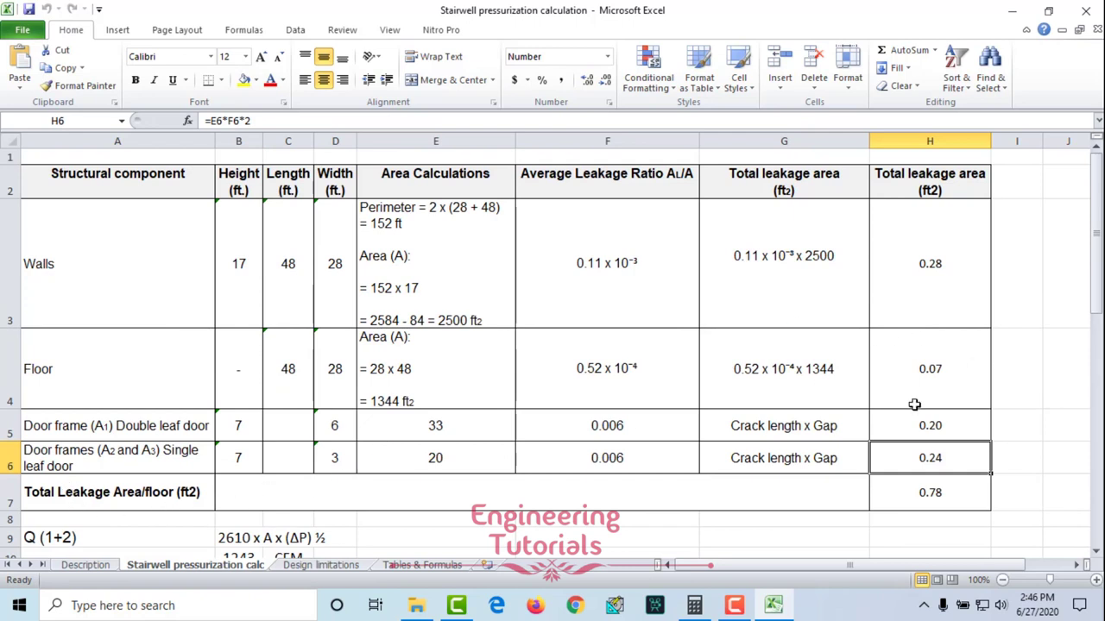
left_click_drag(944, 250, 944, 459)
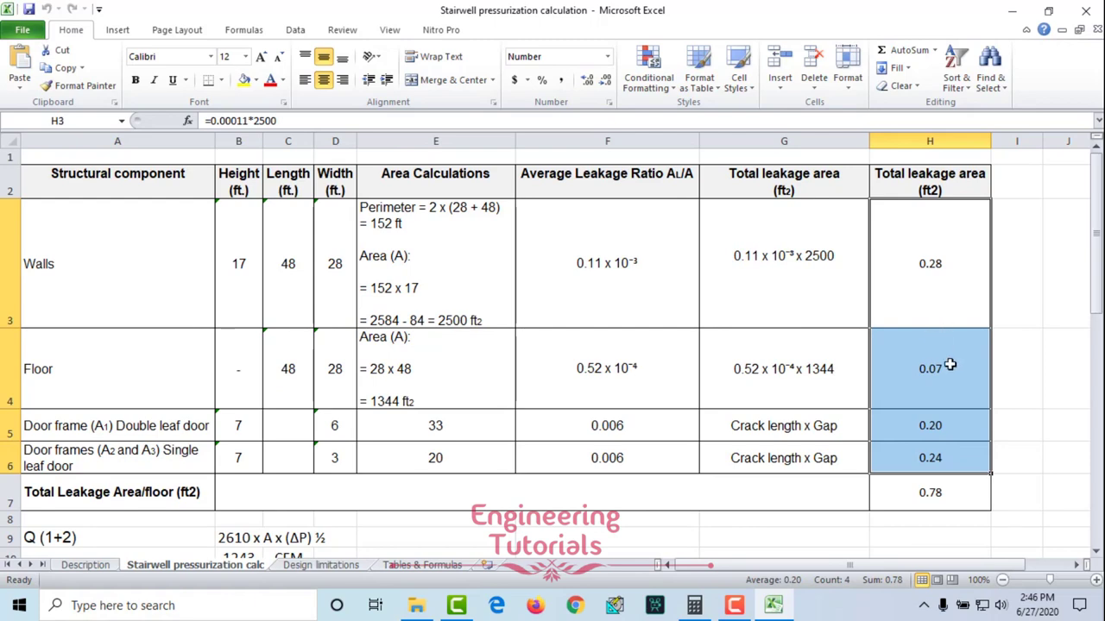
left_click(931, 438)
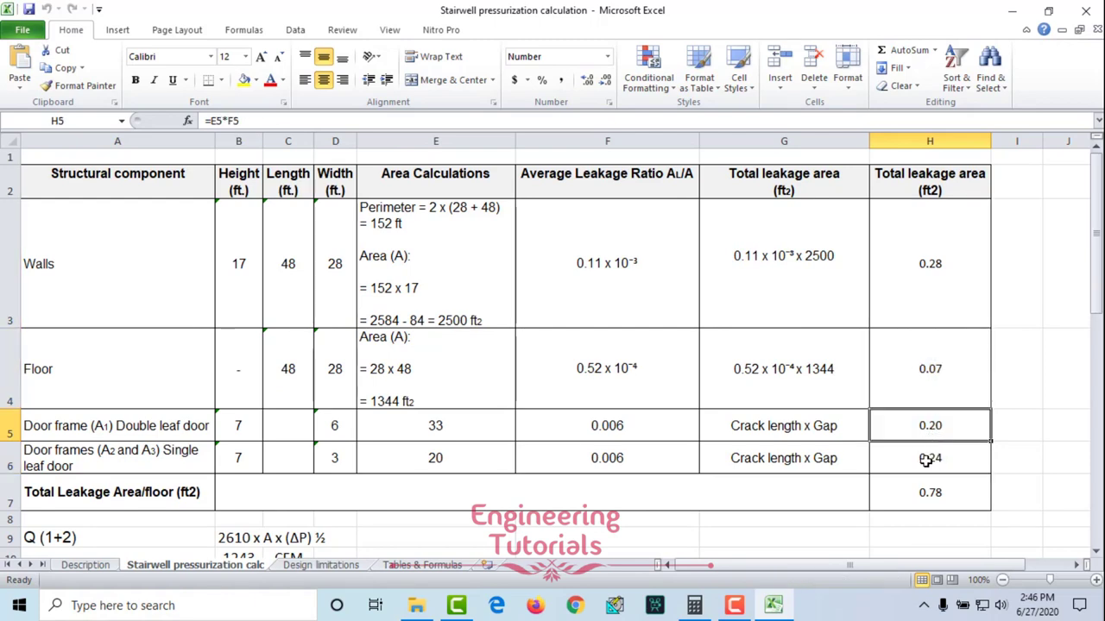
scroll(923, 434, "down", 1)
left_click(939, 311)
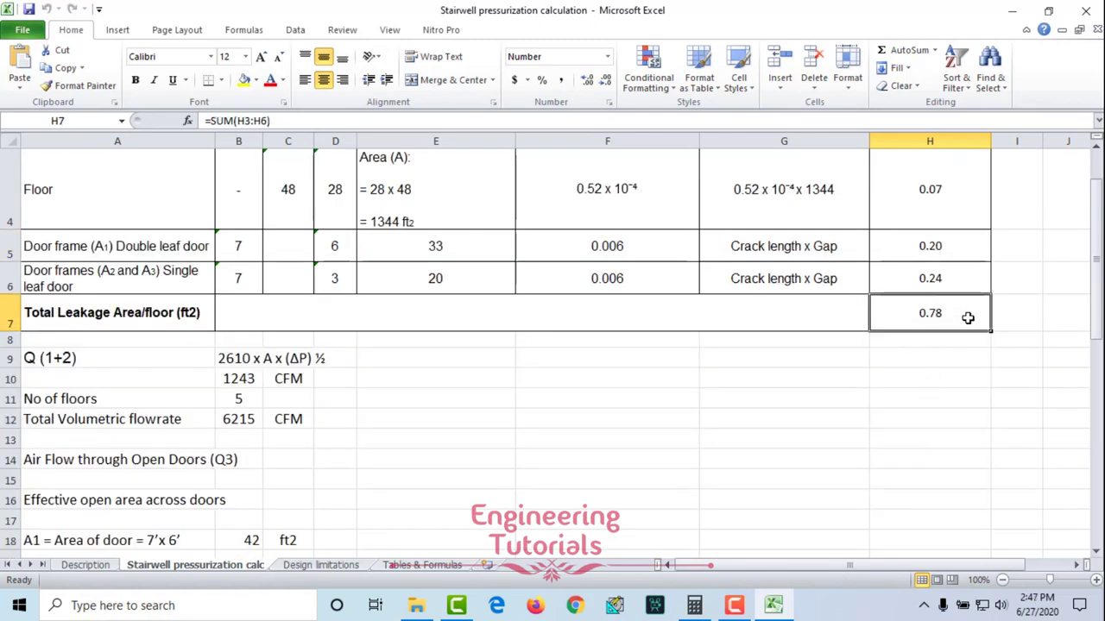
double_click(956, 298)
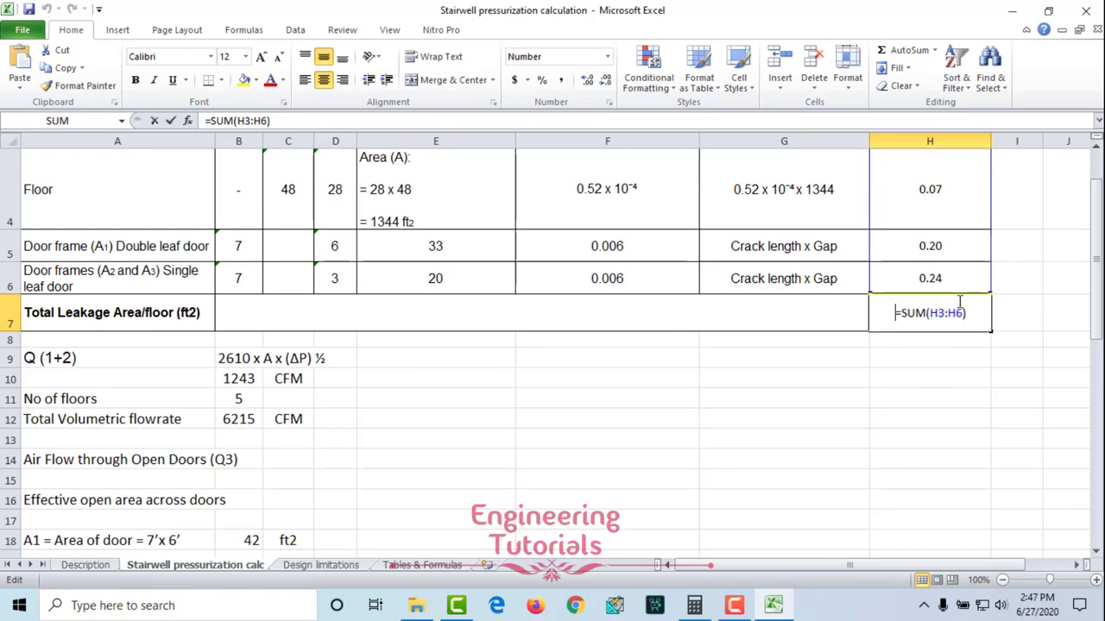
key("Escape")
scroll(257, 359, "down", 1)
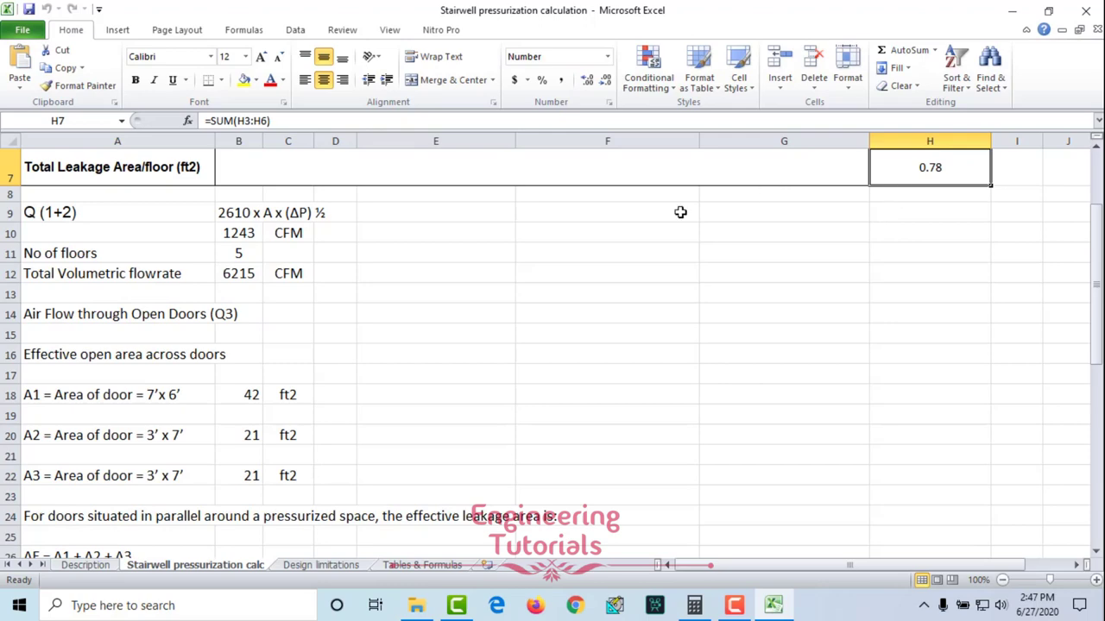
scroll(492, 294, "up", 2)
scroll(923, 469, "down", 1)
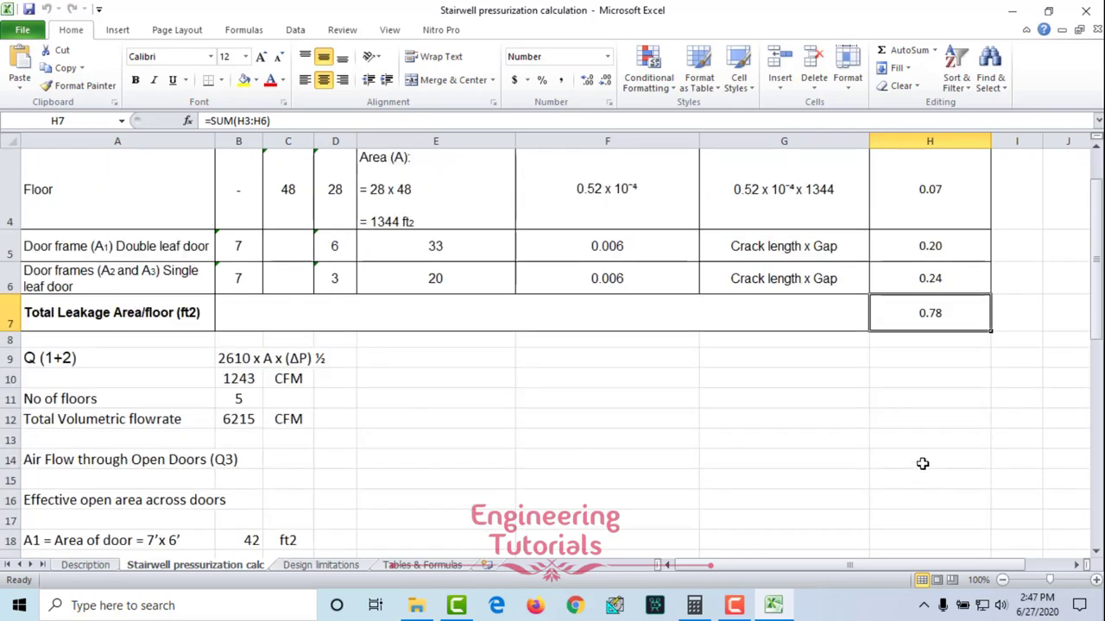
scroll(915, 341, "down", 1)
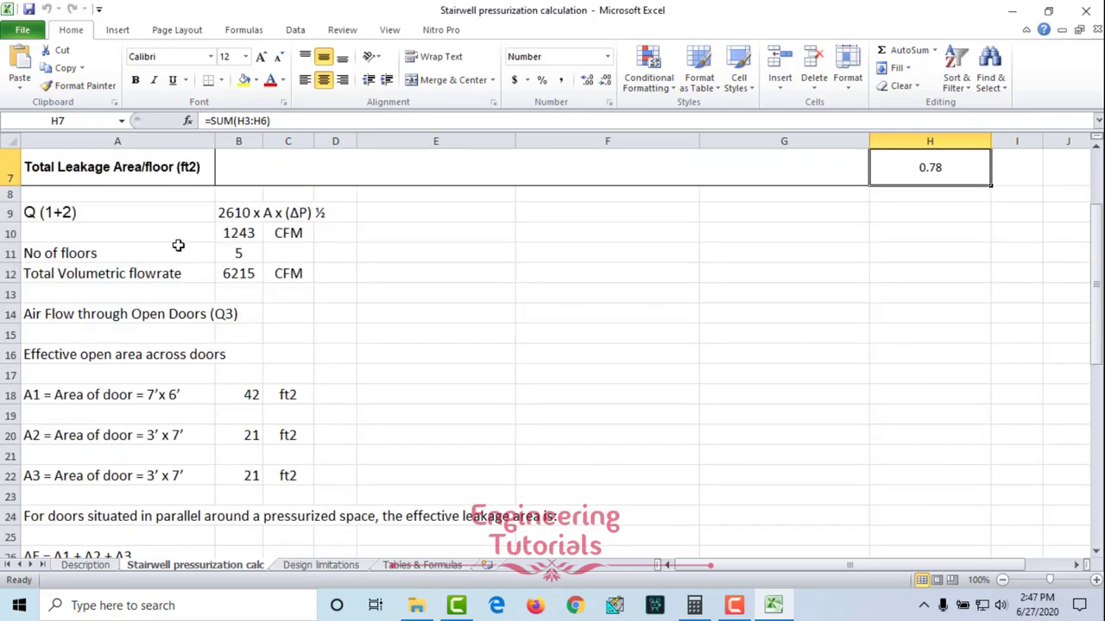
Highlight the walls-and-floor rows and the two door frame rows of the leakage-area table.
scroll(143, 209, "up", 2)
left_click_drag(142, 318, 893, 365)
left_click_drag(165, 424, 875, 469)
left_click(587, 353)
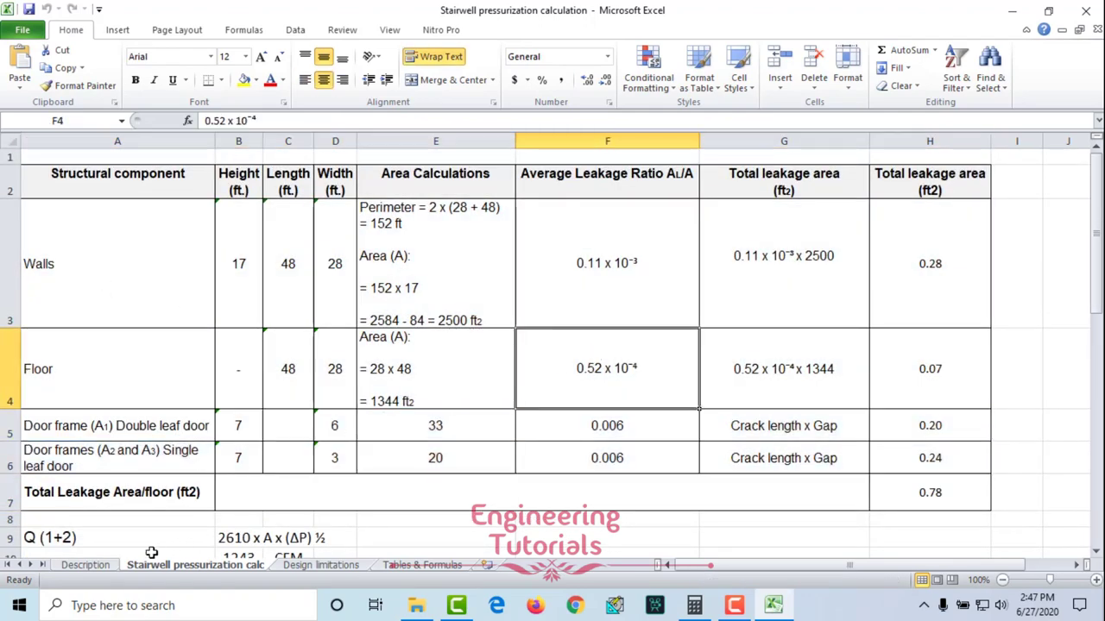
On the Description sheet, point out the Q1 and Q2 airflow formula lines.
left_click(102, 566)
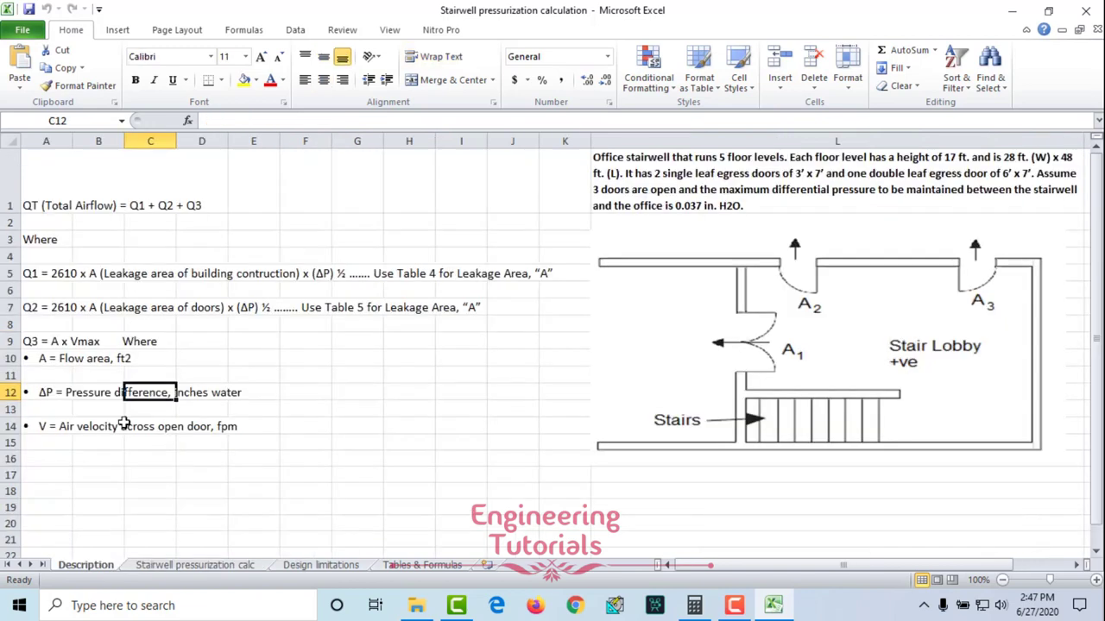
left_click(80, 273)
left_click(95, 309)
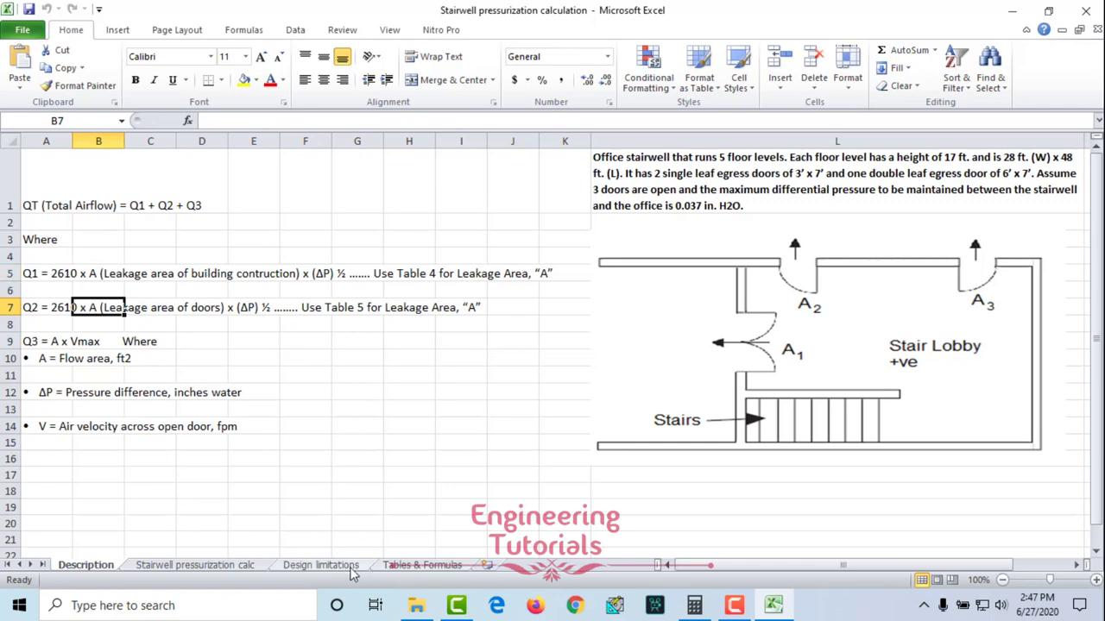
Back on the calc sheet, inspect the Q (1+2) formula in B10 and its A x (ΔP) term.
left_click(239, 568)
scroll(244, 436, "down", 2)
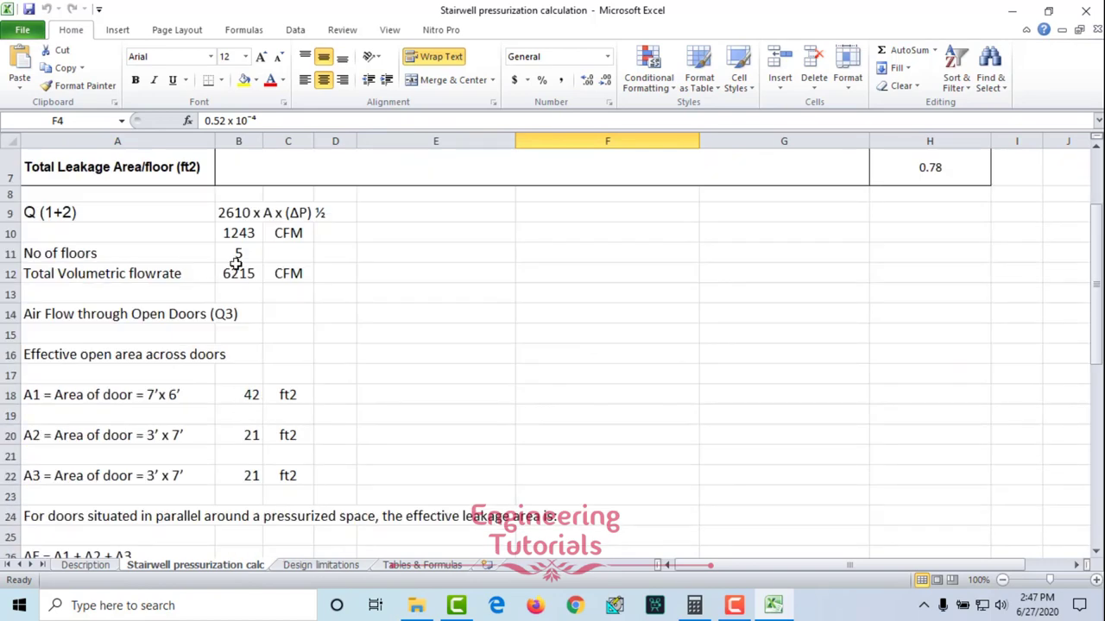
left_click(228, 229)
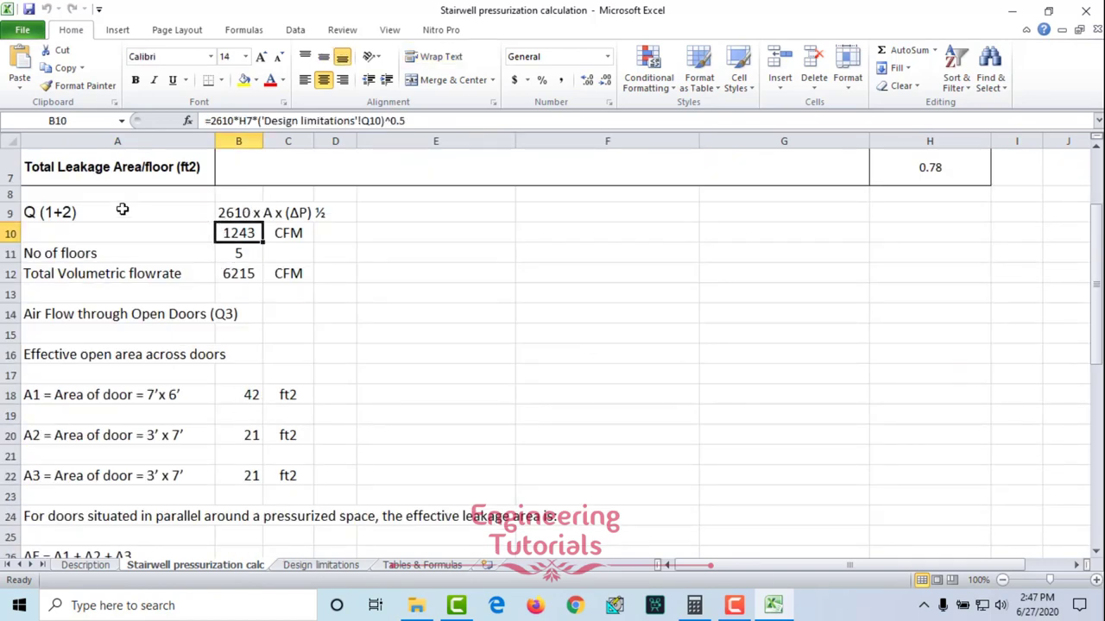
left_click(233, 213)
left_click(274, 218)
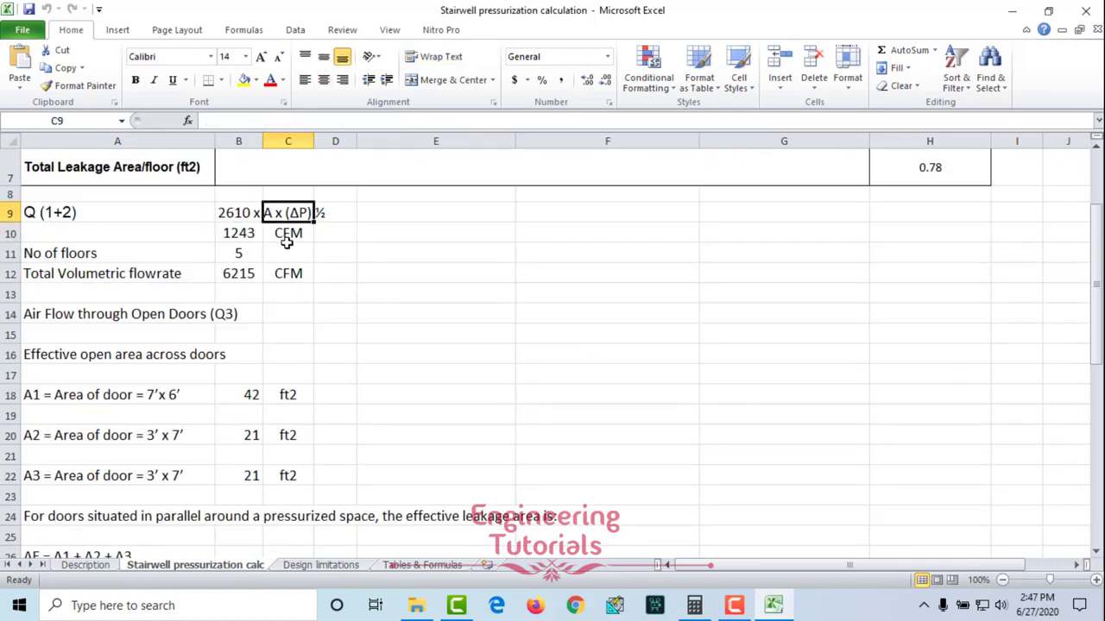
Re-check the B10 airflow formula against the 0.78 total leakage area in H7.
scroll(271, 320, "up", 2)
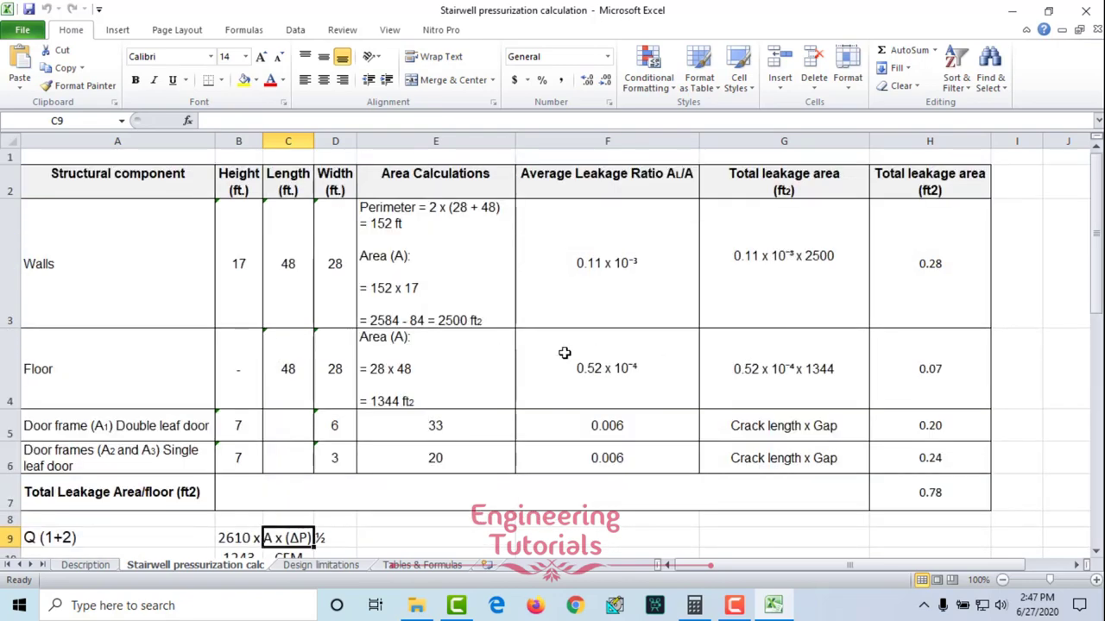
scroll(363, 370, "down", 1)
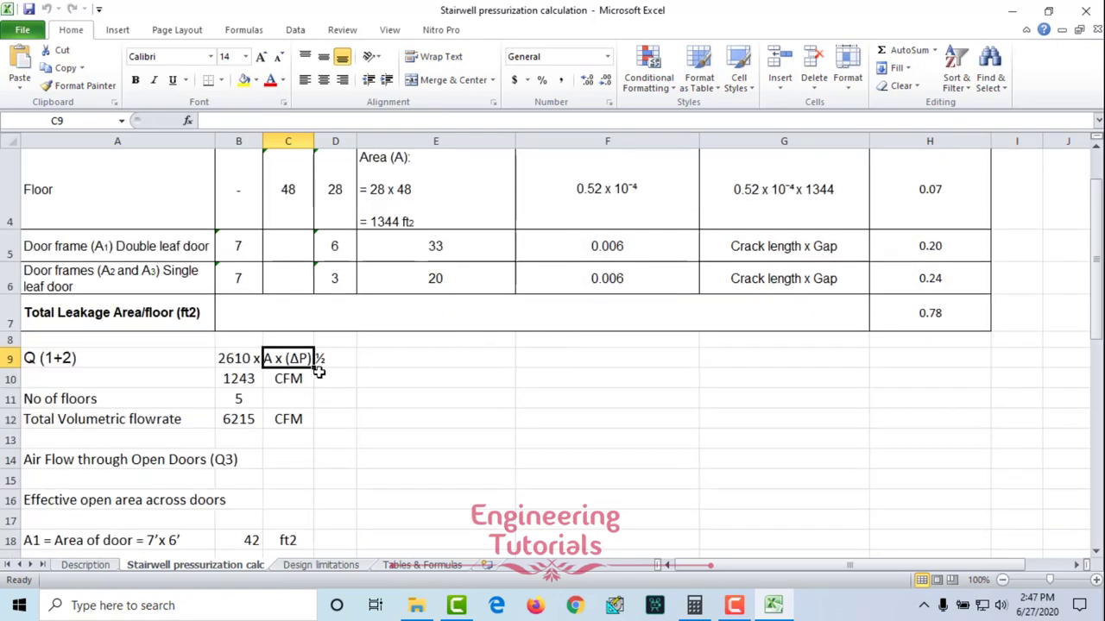
scroll(304, 386, "down", 1)
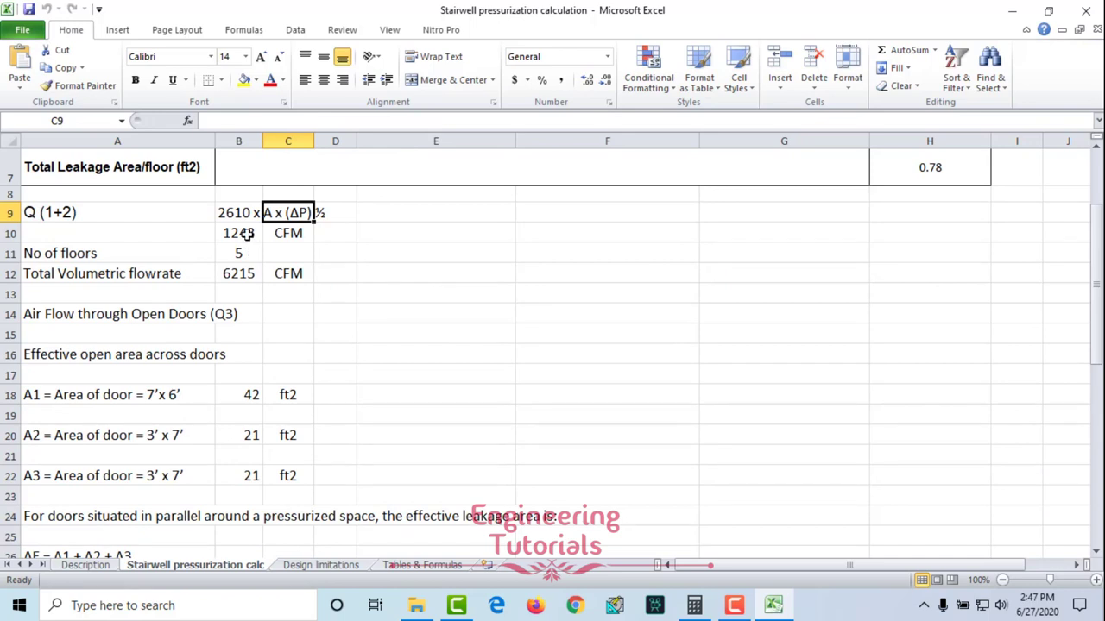
left_click(248, 234)
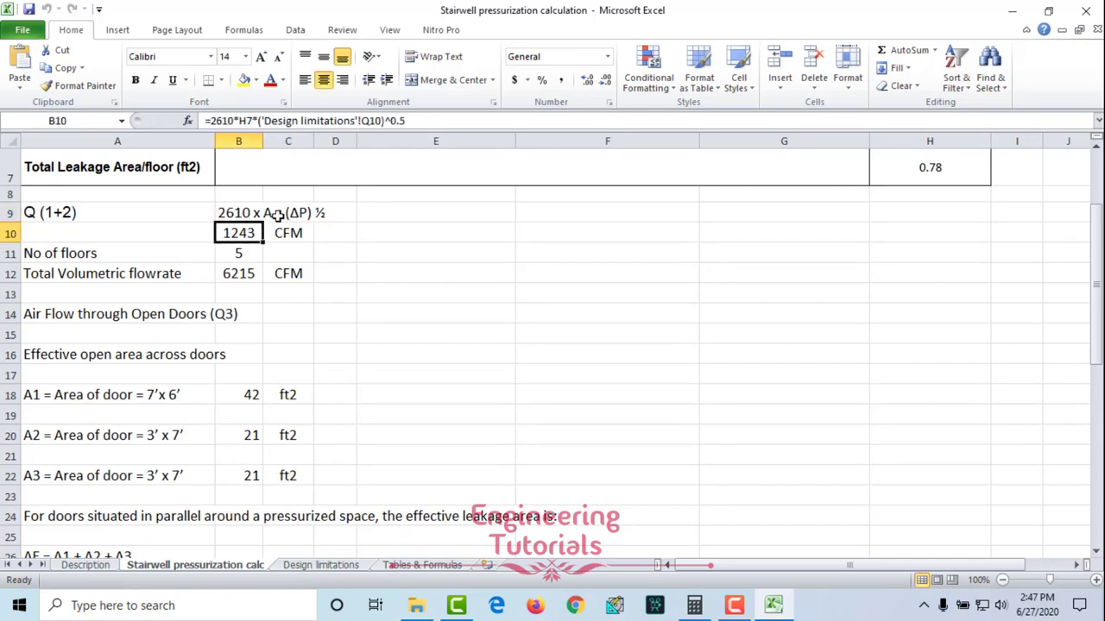
scroll(513, 311, "up", 1)
left_click(960, 316)
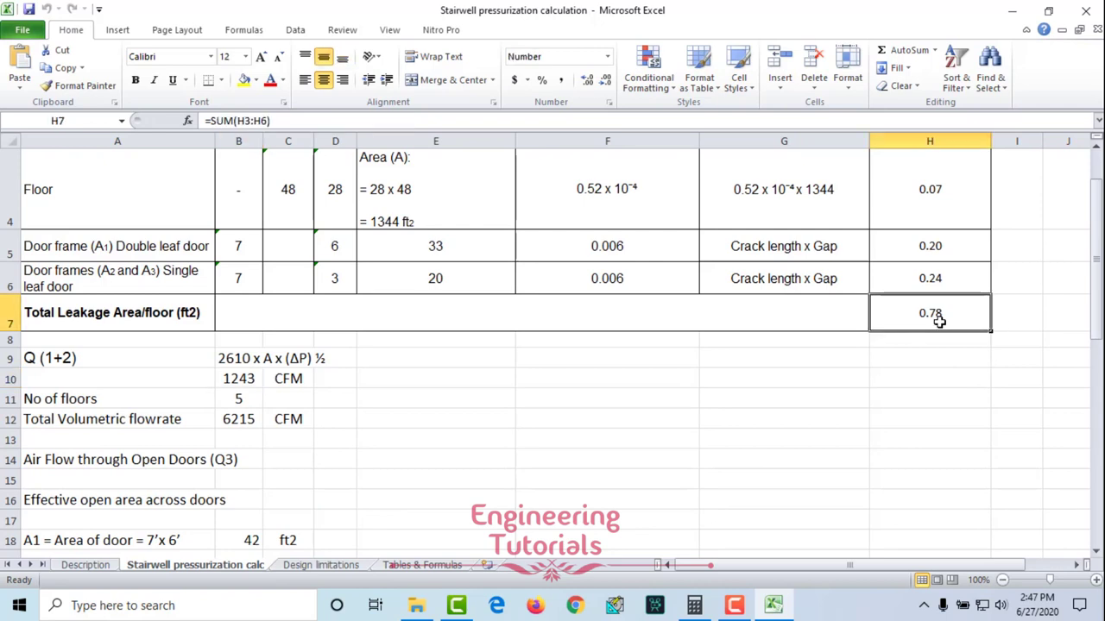
left_click(292, 363)
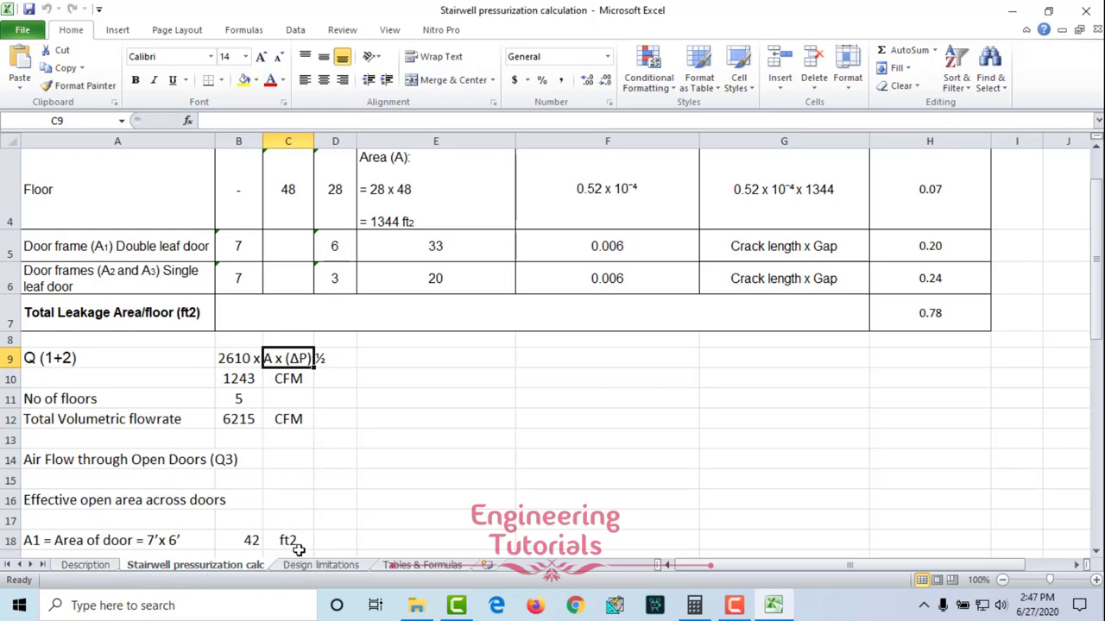
Show the Design limitations sheet and highlight the 0.37 in wg maximum pressure difference.
left_click(356, 566)
left_click(759, 414)
left_click_drag(910, 340, 34, 361)
left_click(252, 401)
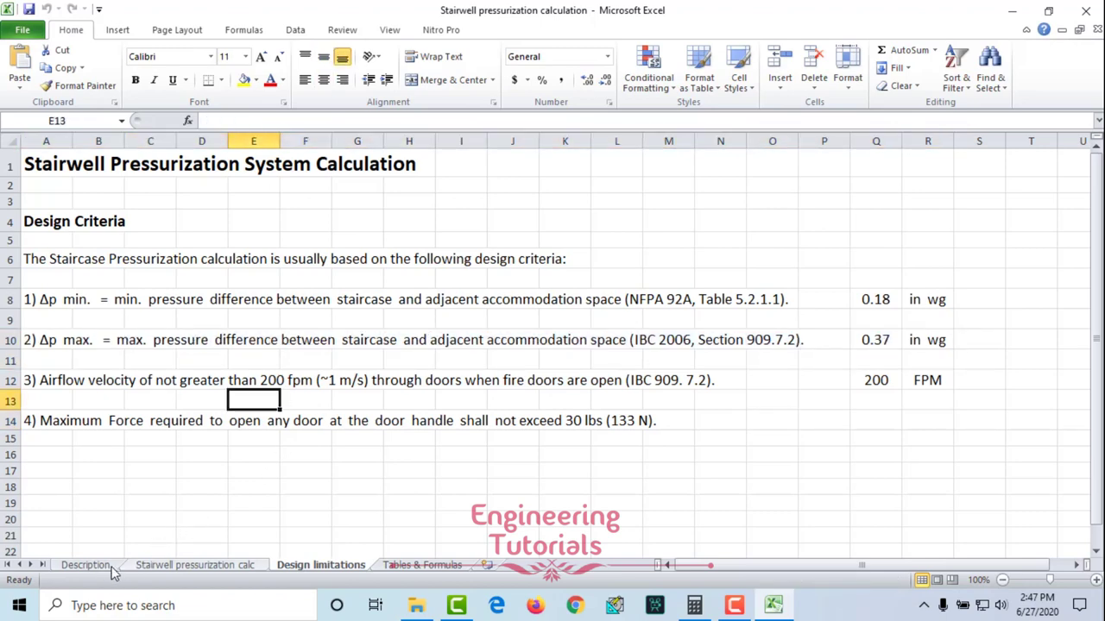
Inspect the 1243 CFM per-floor airflow formula in B10 and highlight the number-of-floors row.
left_click(194, 566)
left_click(327, 418)
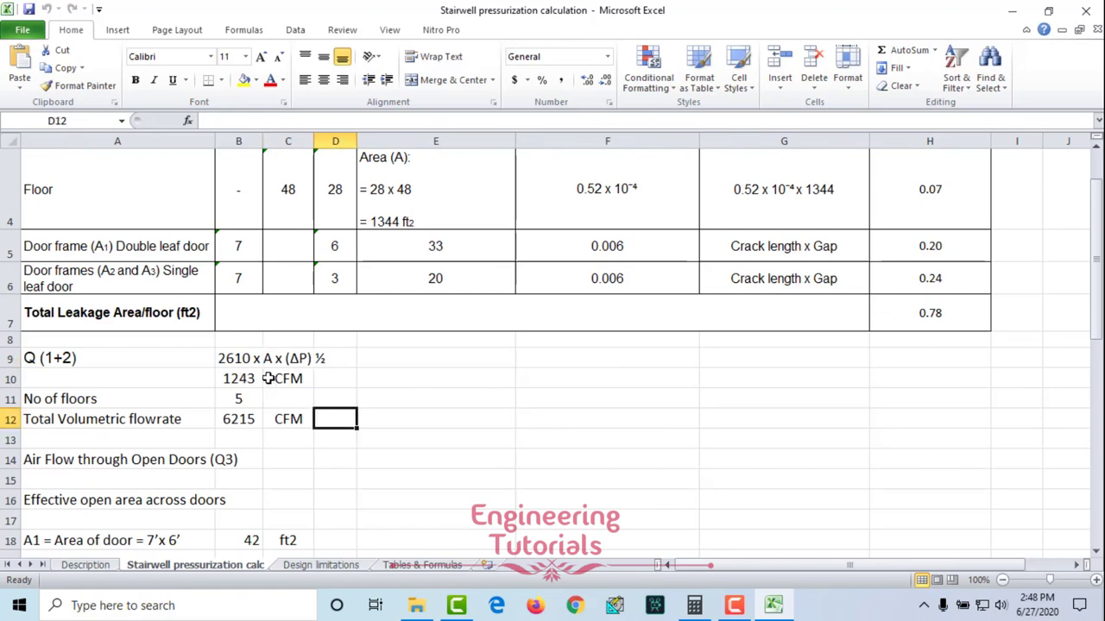
double_click(238, 378)
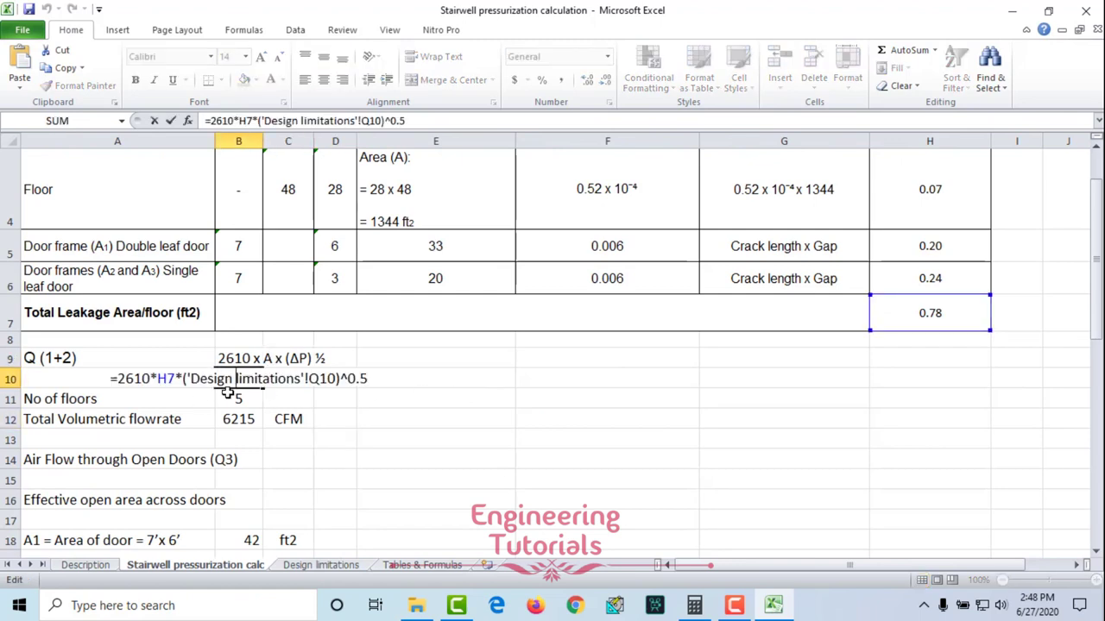
key("Escape")
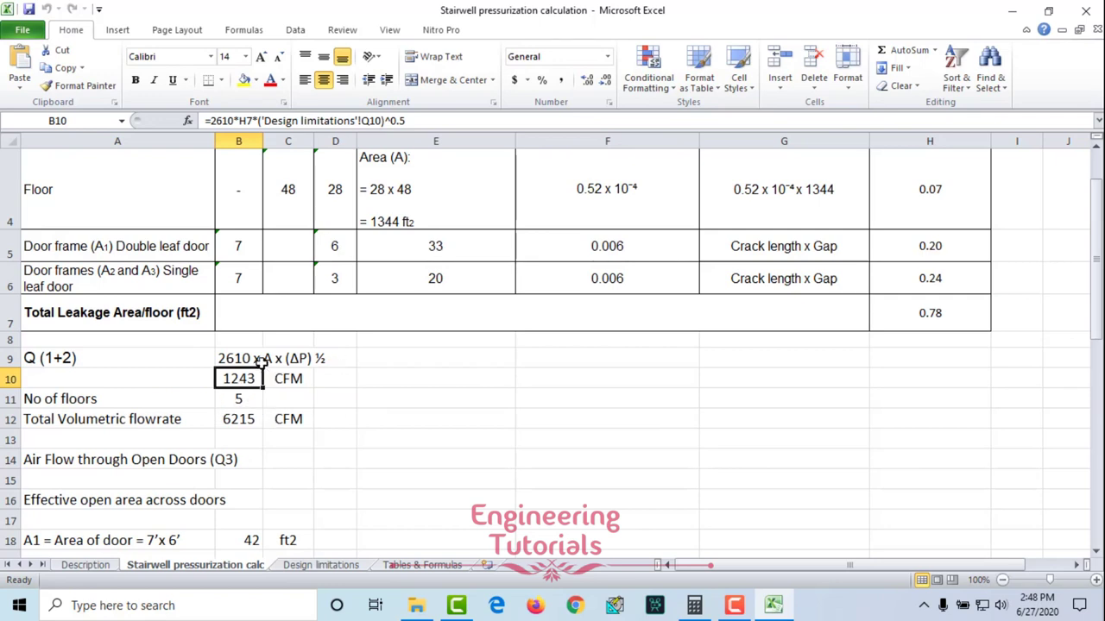
left_click_drag(111, 399, 259, 397)
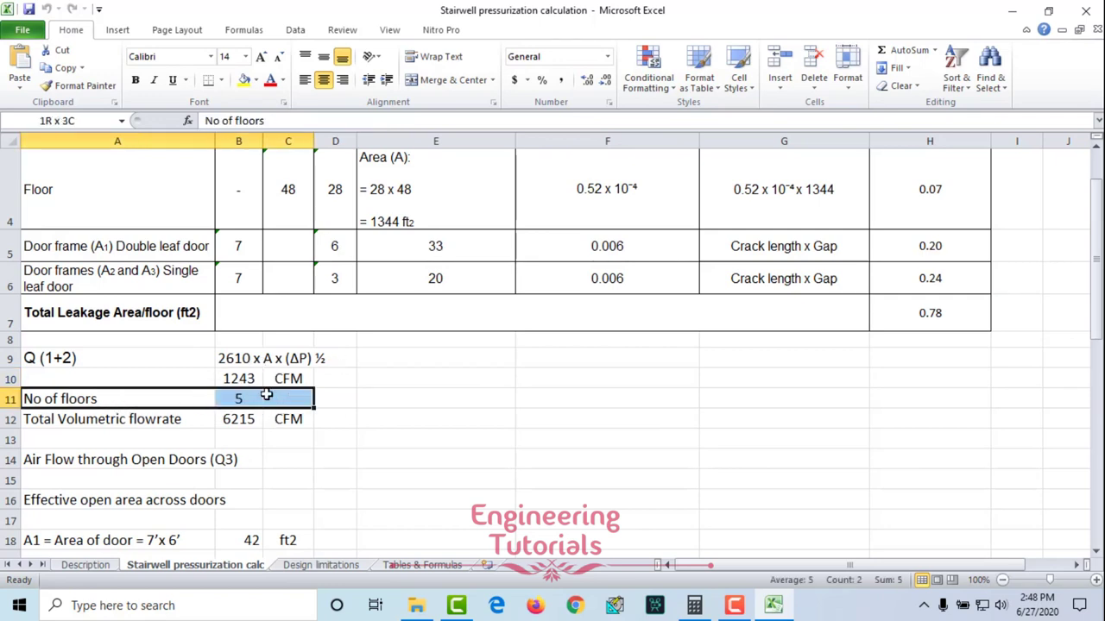
left_click(361, 414)
Check that B12 =B10*B11 gives 6215 CFM total, then highlight it and the Q3 headings.
scroll(361, 415, "down", 1)
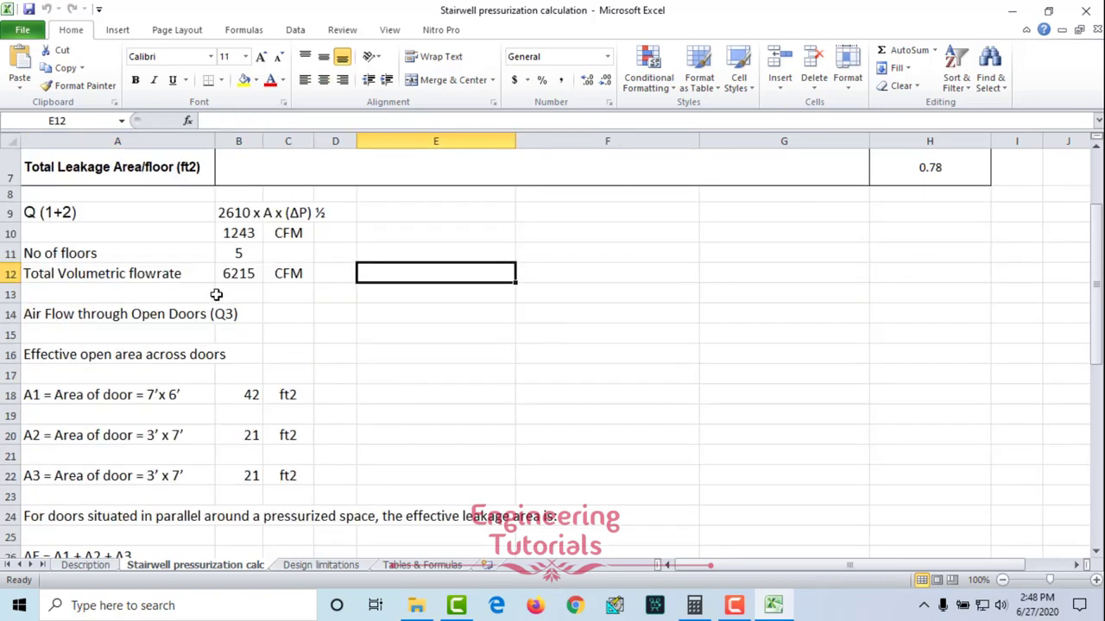
left_click(252, 252)
left_click(251, 234)
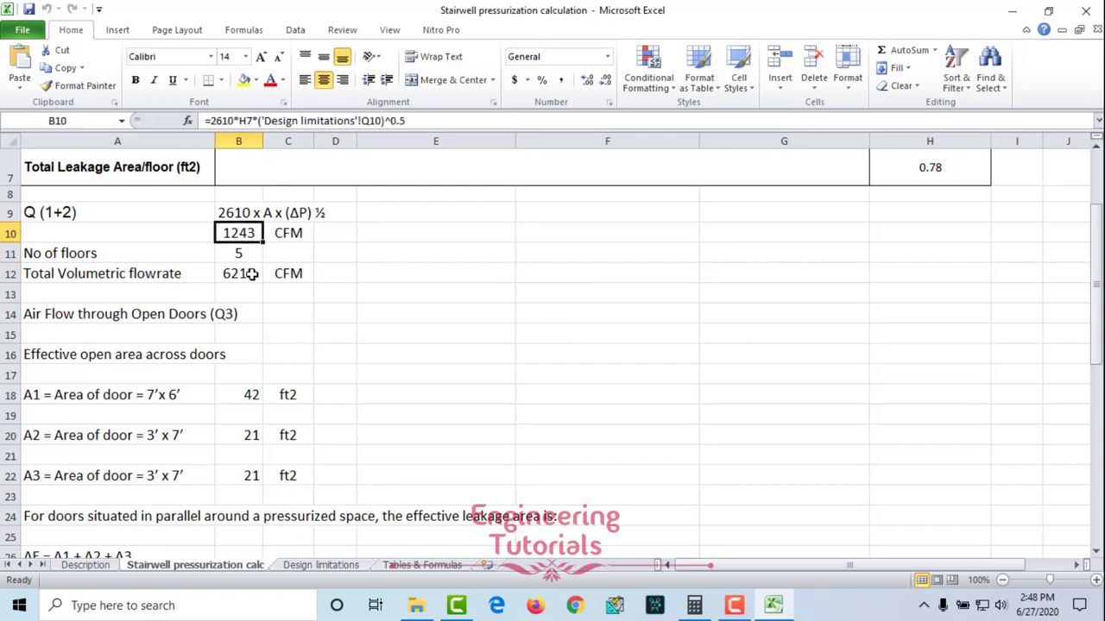
left_click(251, 273)
double_click(251, 274)
key("Escape")
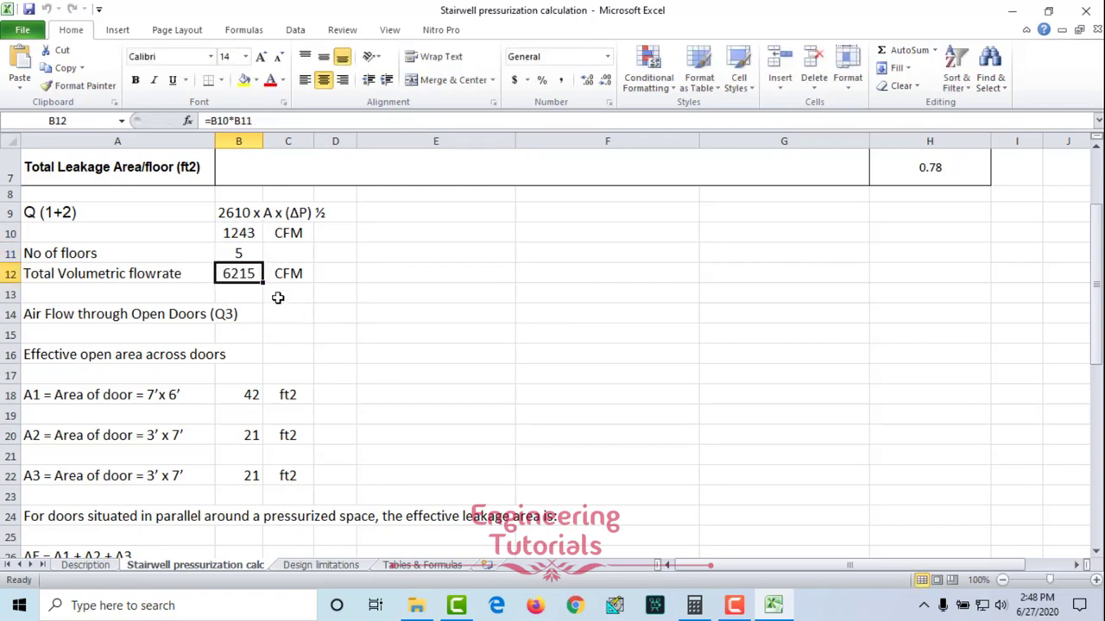
left_click_drag(111, 277, 293, 273)
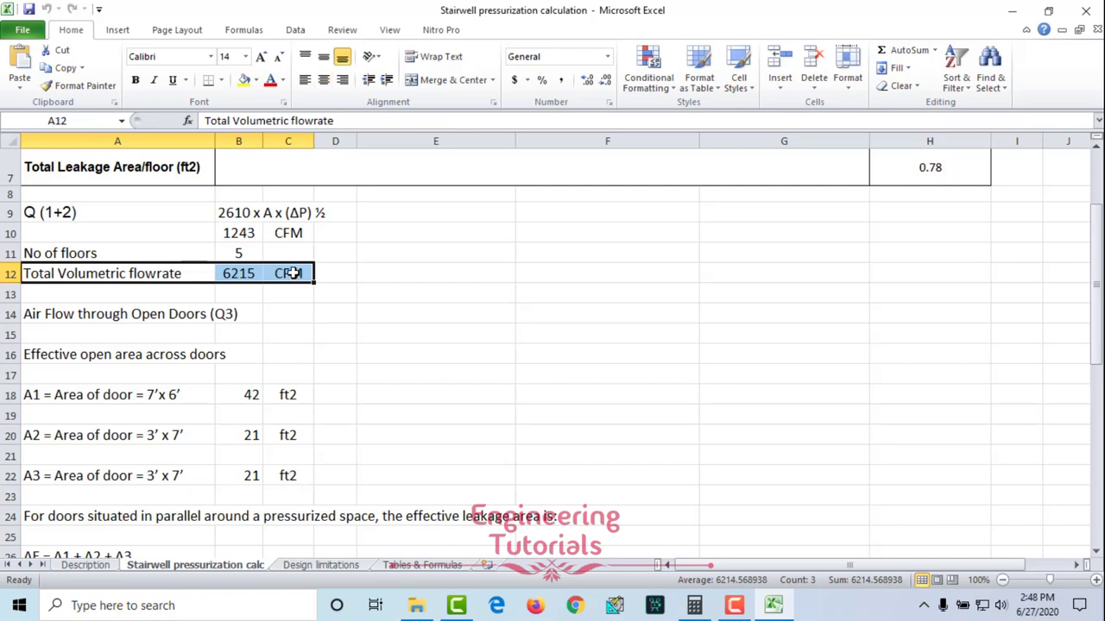
left_click_drag(98, 315, 393, 354)
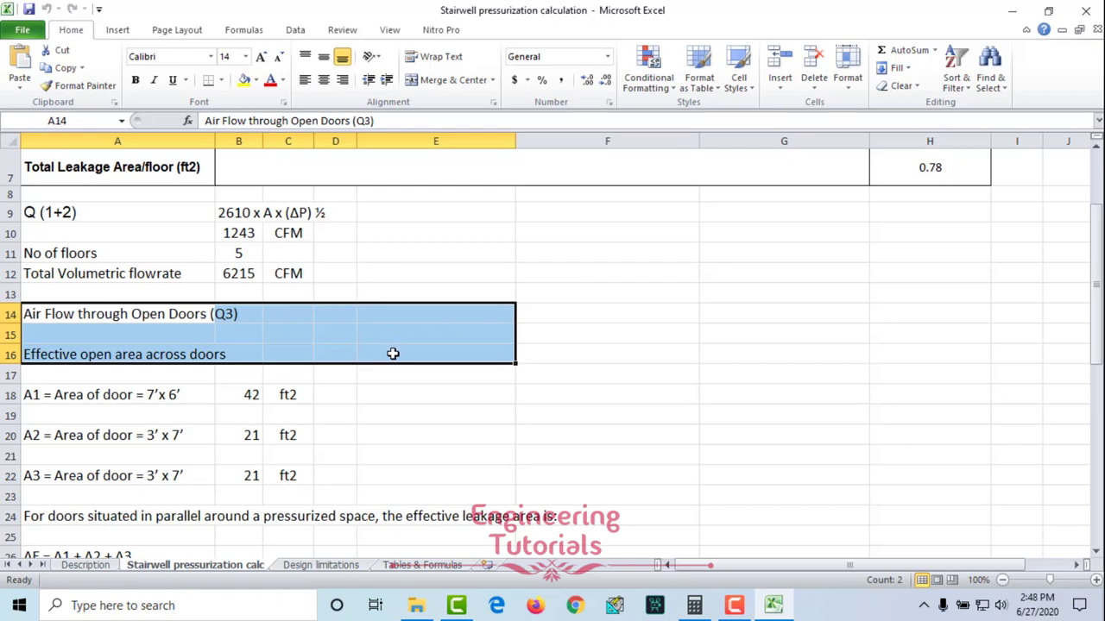
left_click(206, 403)
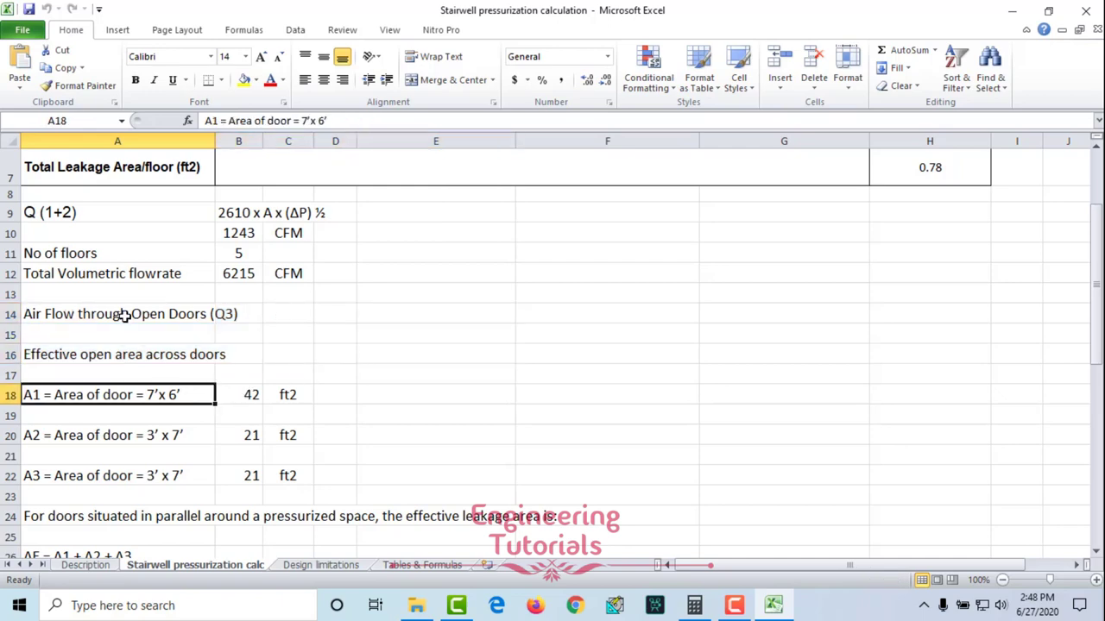
left_click(86, 565)
left_click(278, 341)
left_click_drag(38, 204, 509, 409)
left_click(245, 340)
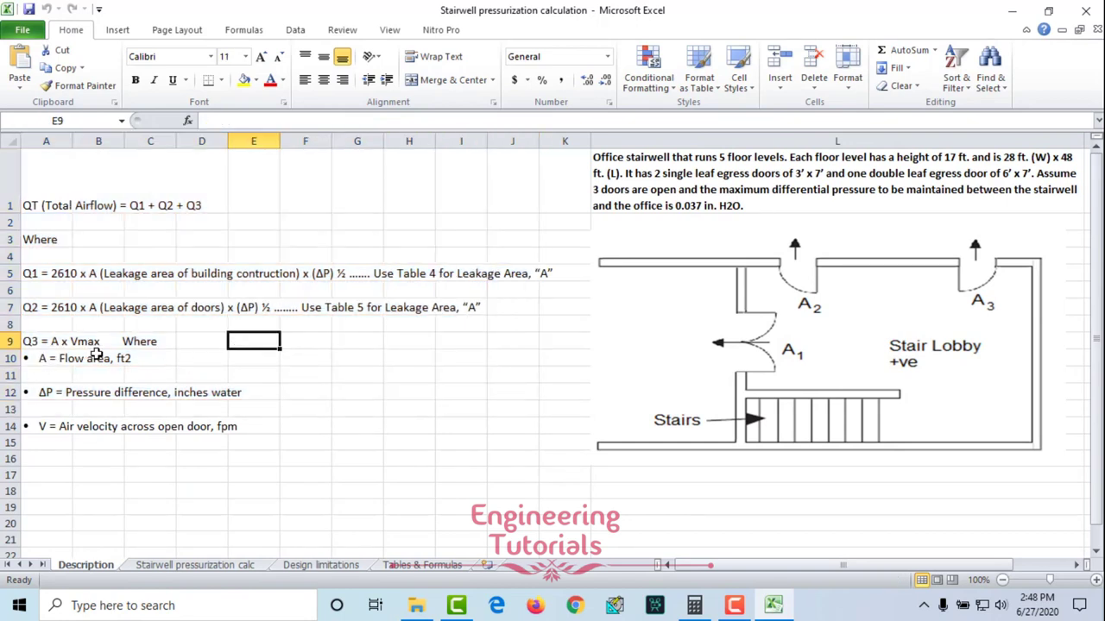
left_click(215, 565)
scroll(291, 450, "down", 2)
scroll(263, 397, "up", 1)
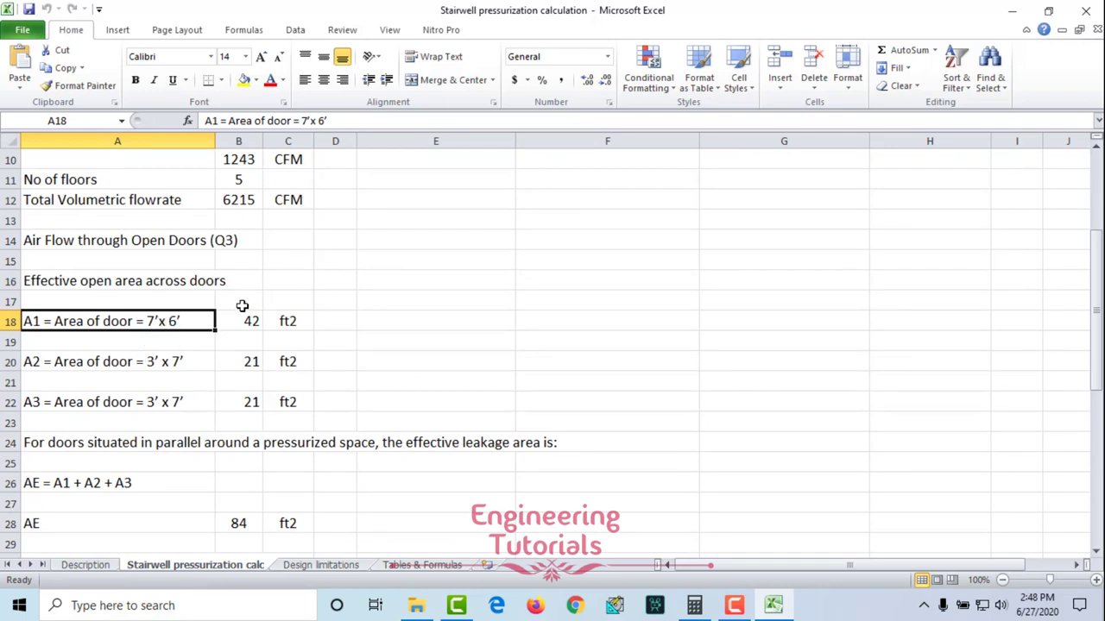
left_click_drag(68, 287, 233, 280)
scroll(272, 345, "up", 2)
scroll(269, 359, "down", 1)
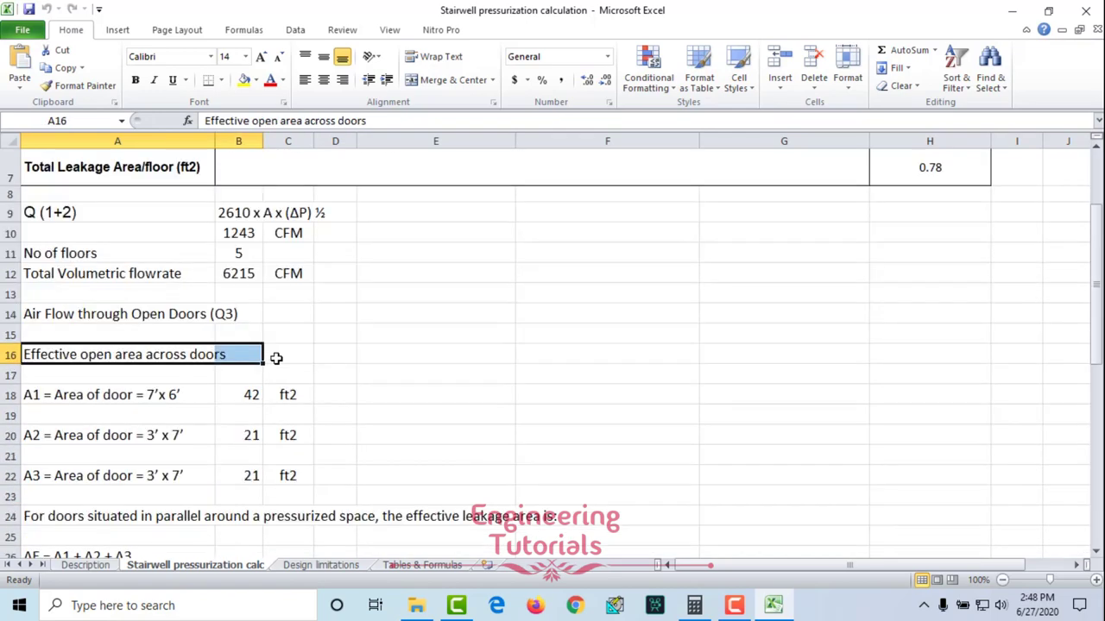
scroll(125, 412, "down", 1)
left_click(38, 322)
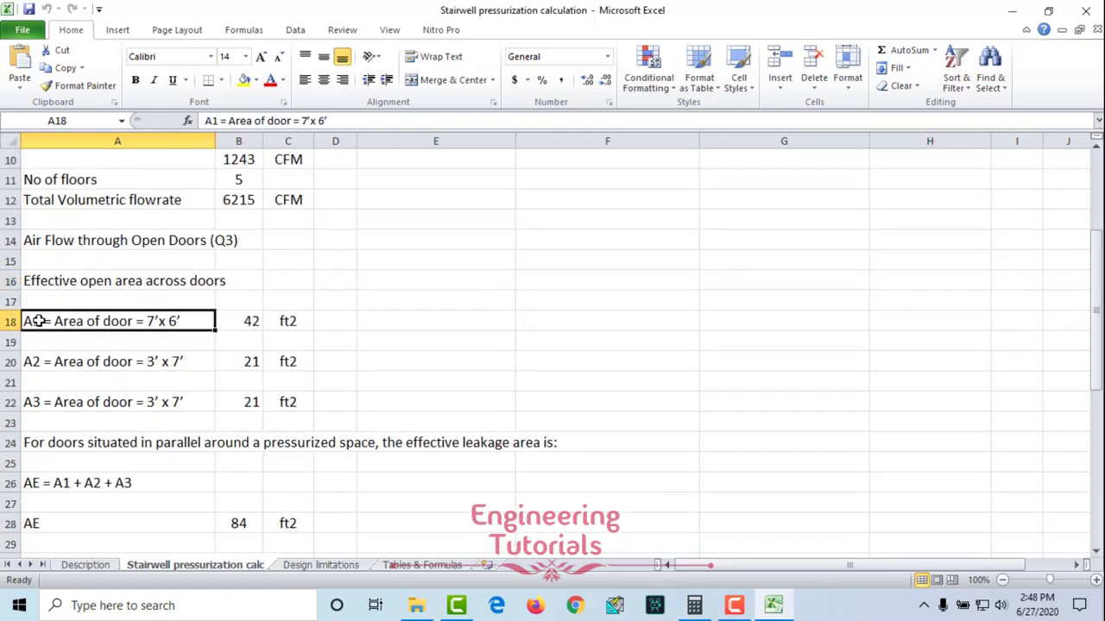
left_click(104, 568)
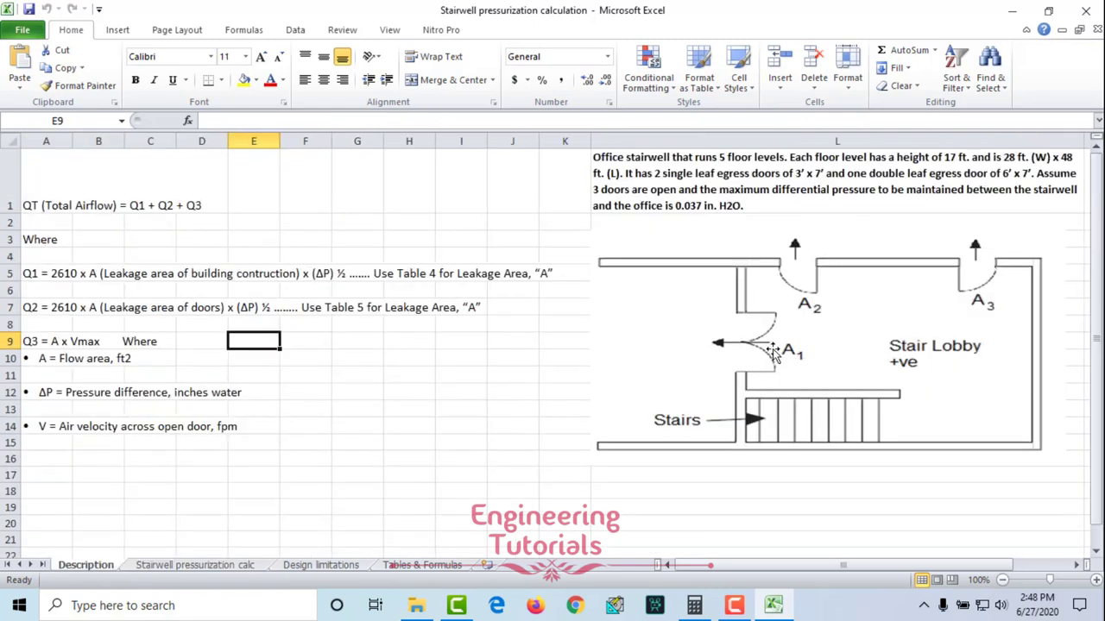
left_click(203, 568)
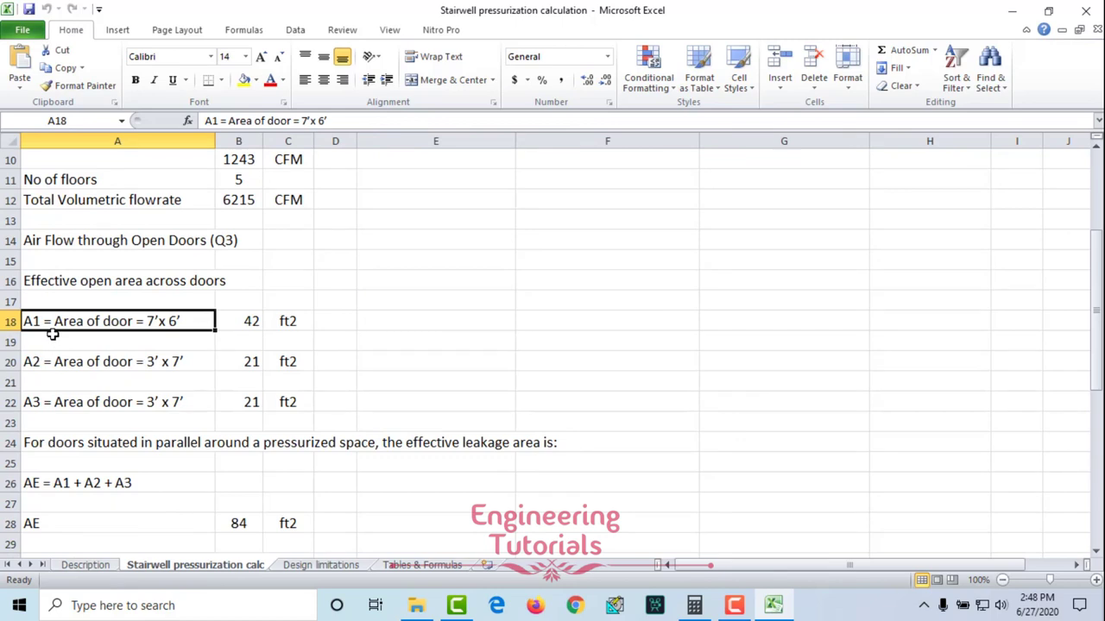
left_click(255, 329)
left_click(54, 367)
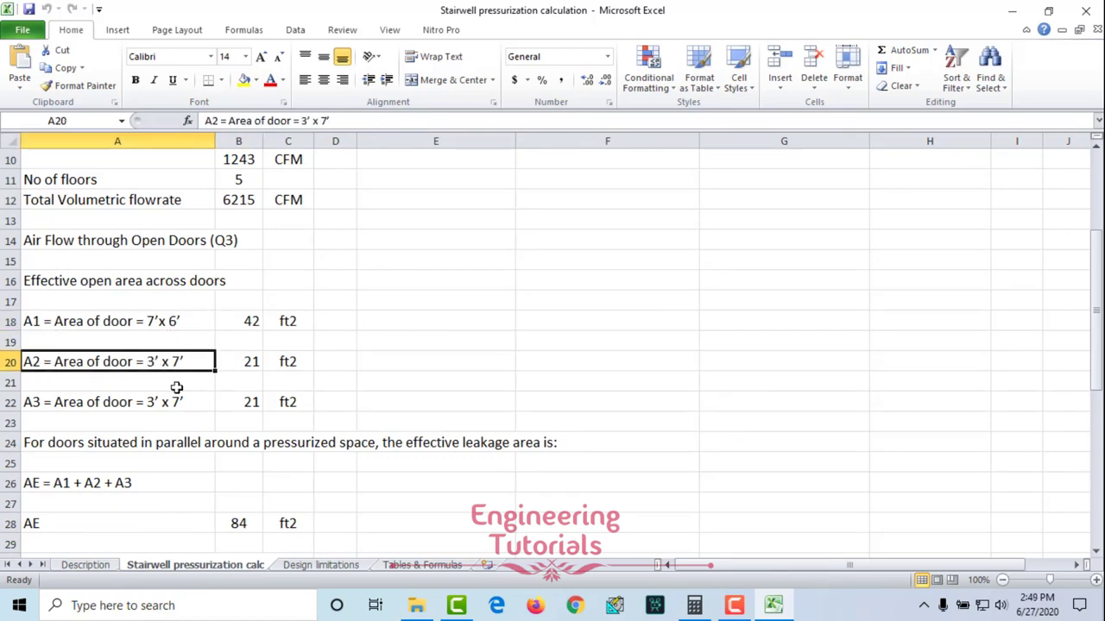
left_click(251, 366)
left_click(249, 399)
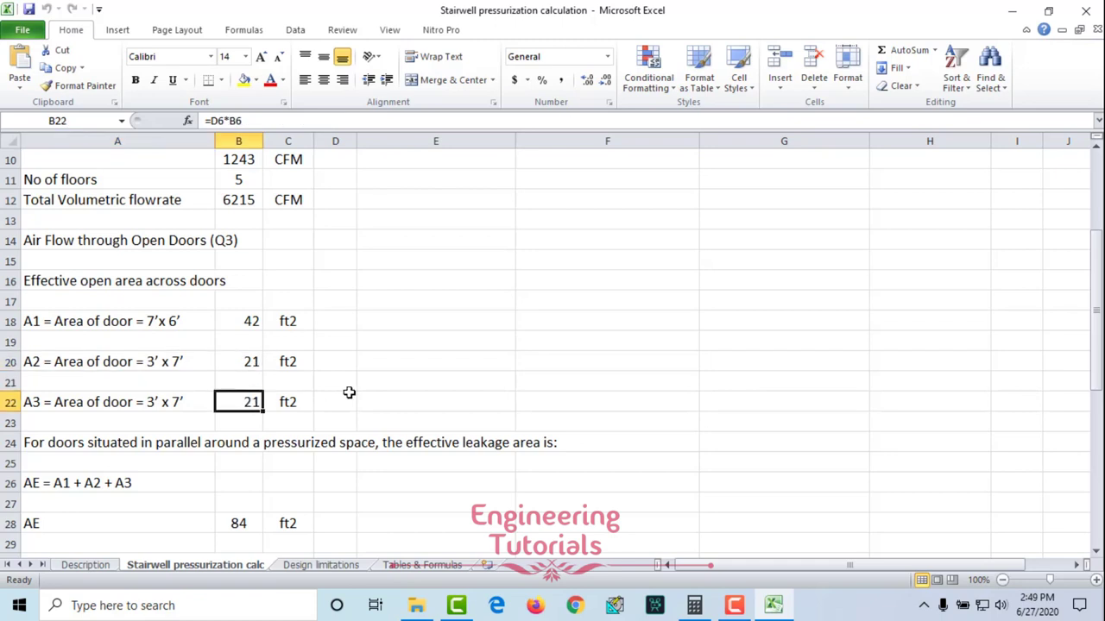
scroll(347, 387, "down", 1)
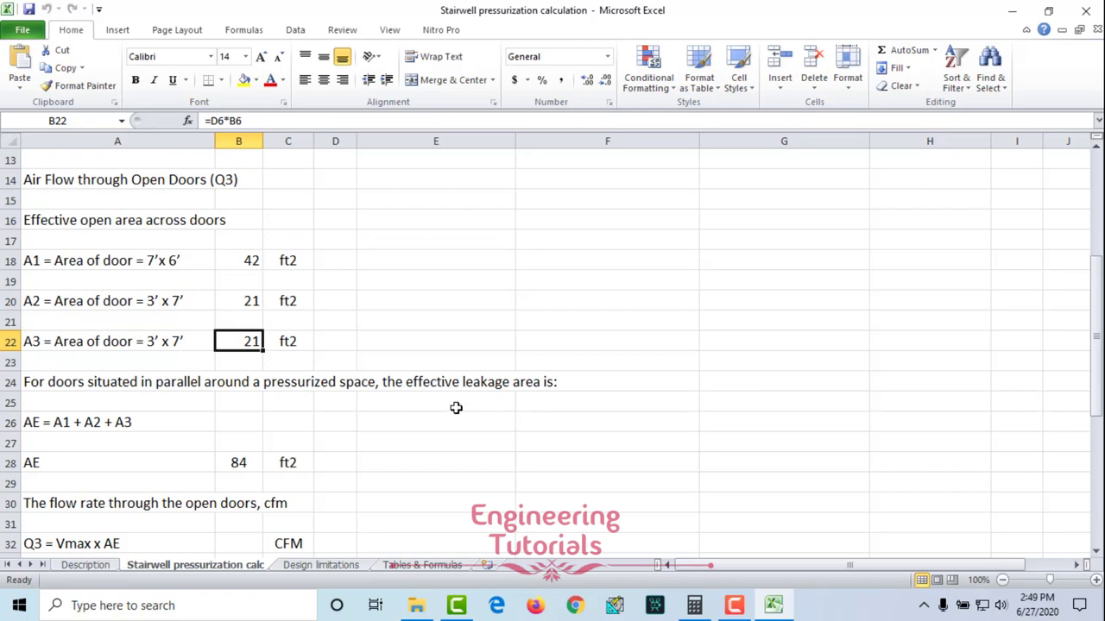
left_click(36, 420)
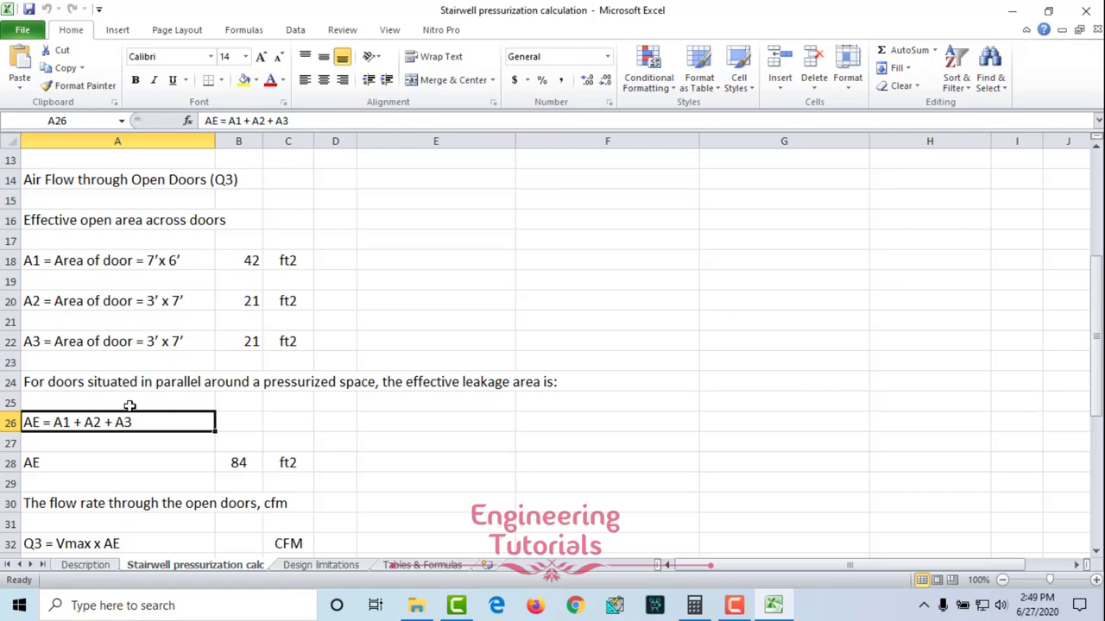
Scroll to the Q3 open-door leakage diagrams and examine the series and parallel effective-area equations.
left_click(413, 571)
scroll(508, 390, "down", 5)
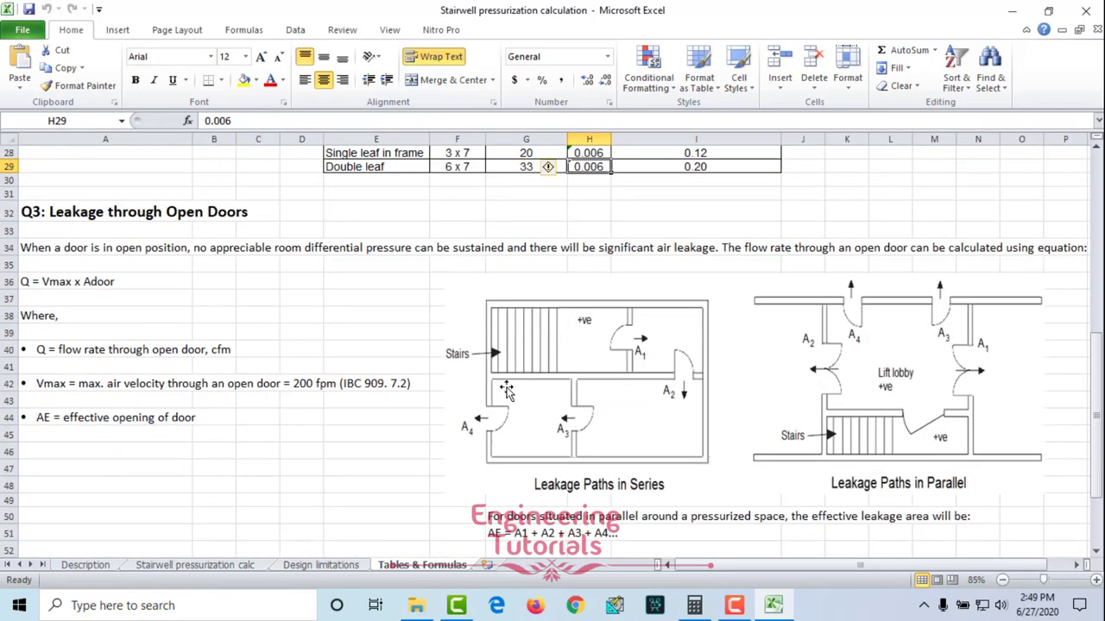
scroll(591, 384, "down", 1)
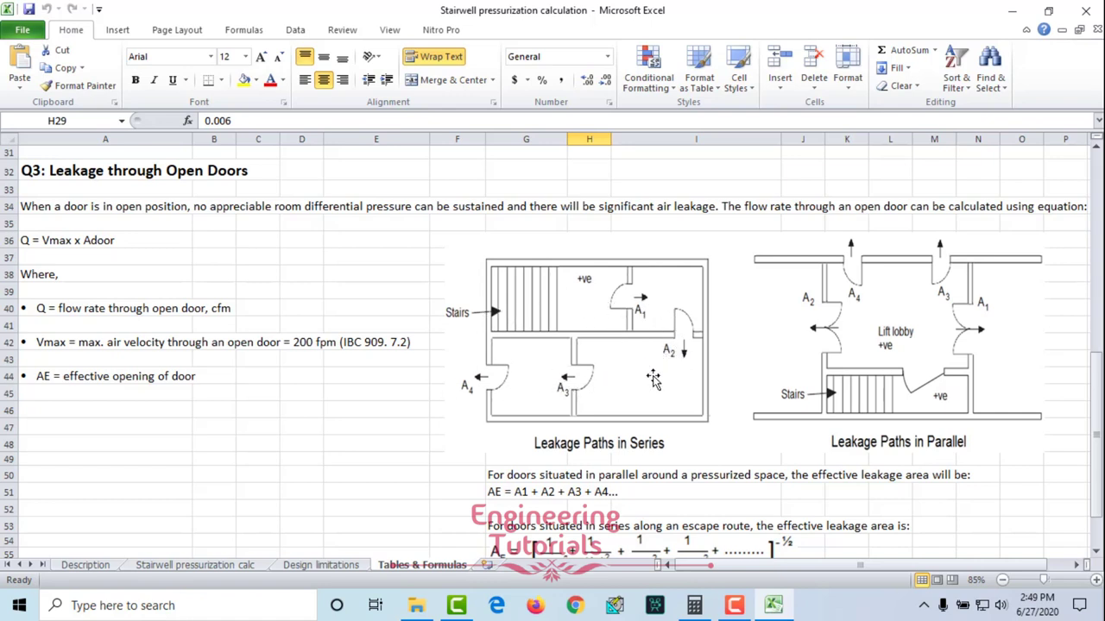
scroll(592, 382, "down", 1)
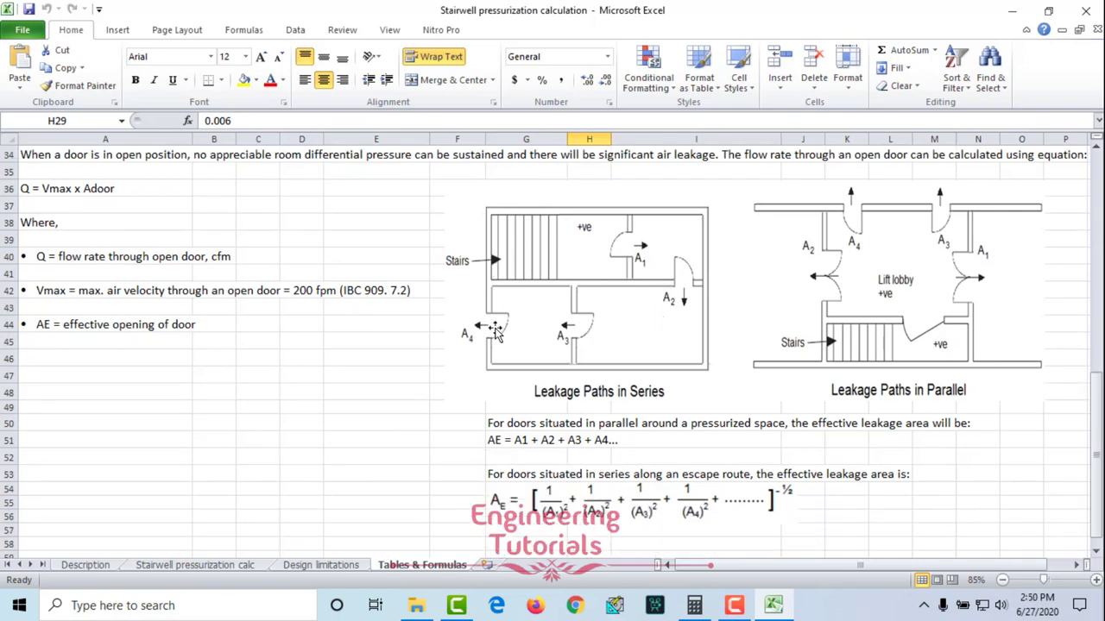
left_click(602, 505)
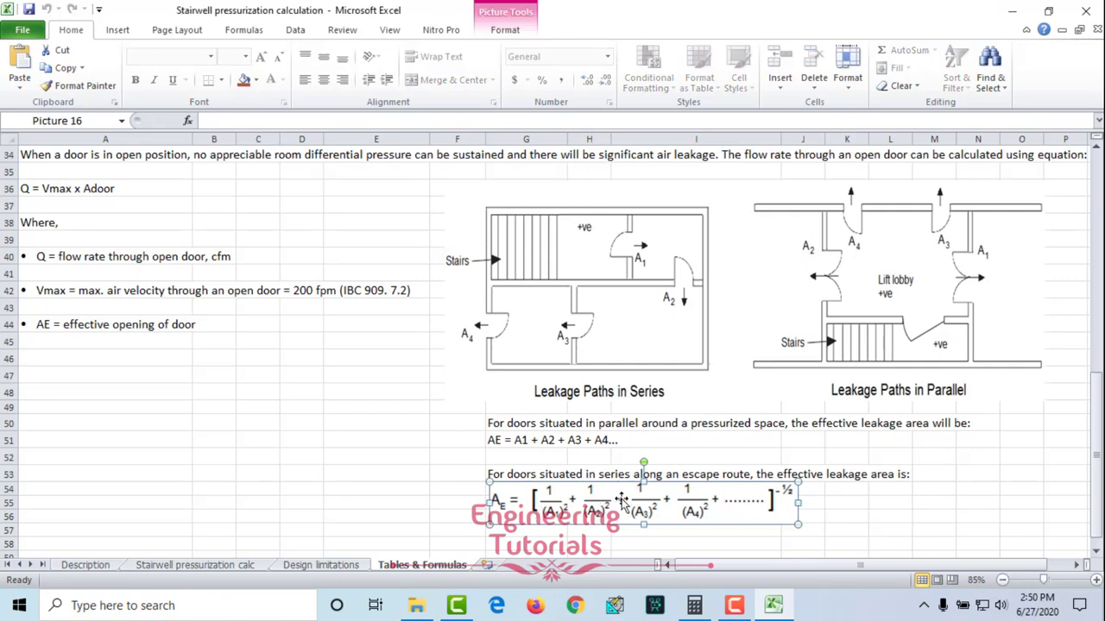
scroll(639, 498, "down", 1)
left_click(556, 491)
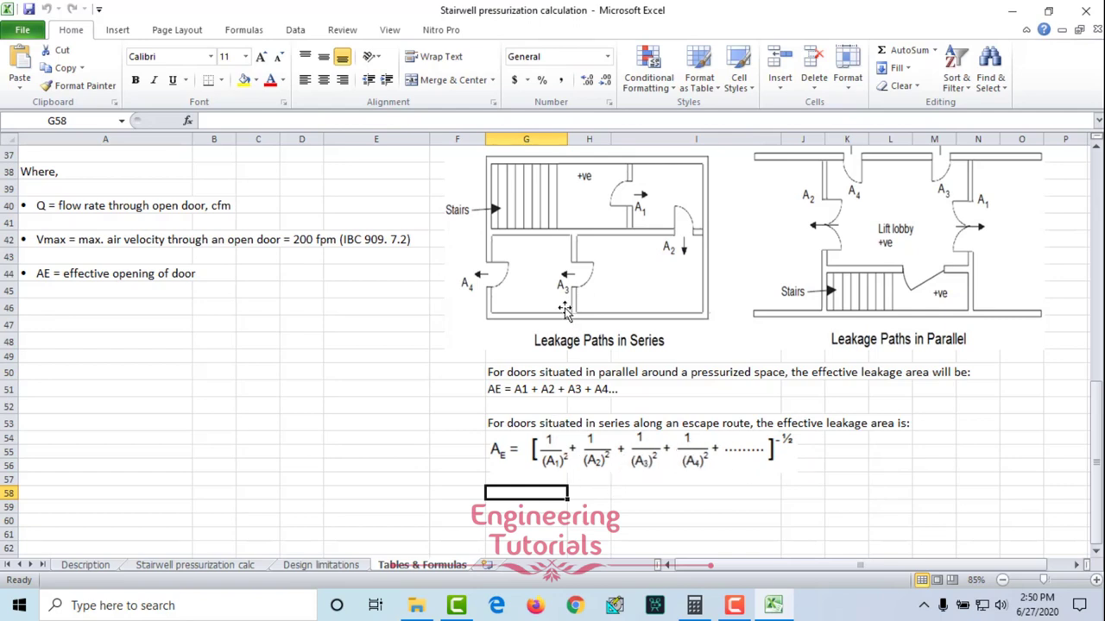
left_click(924, 462)
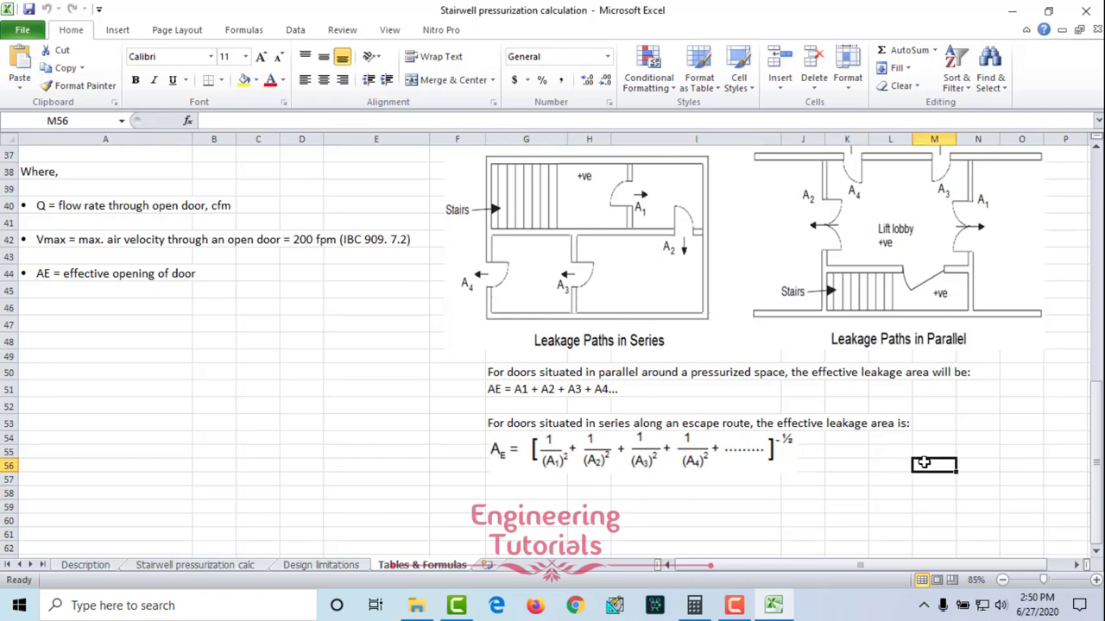
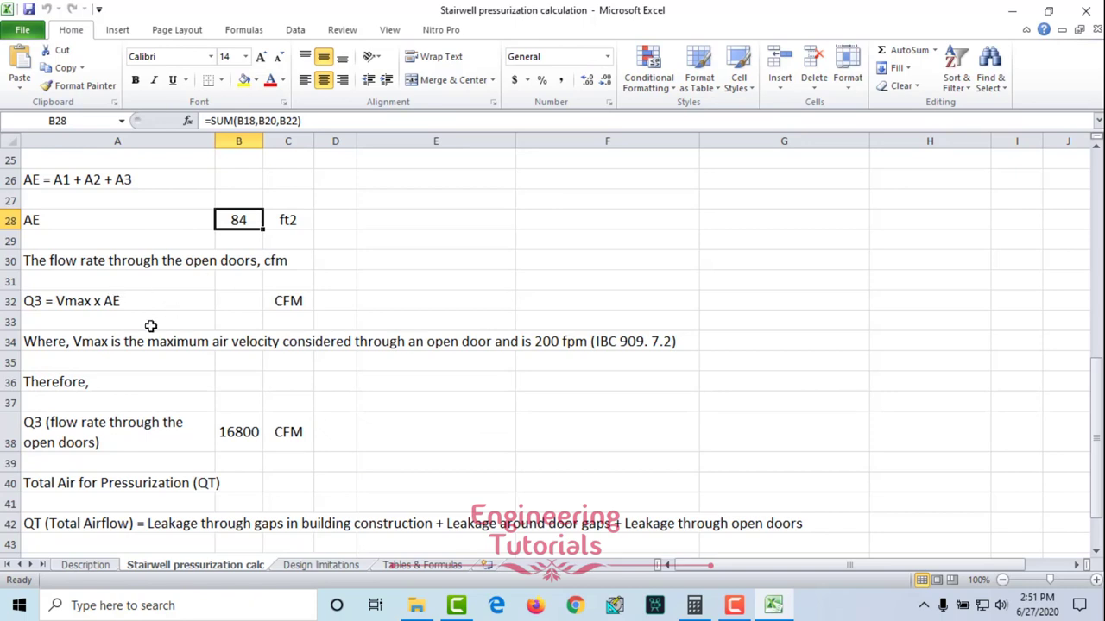
scroll(245, 320, "down", 1)
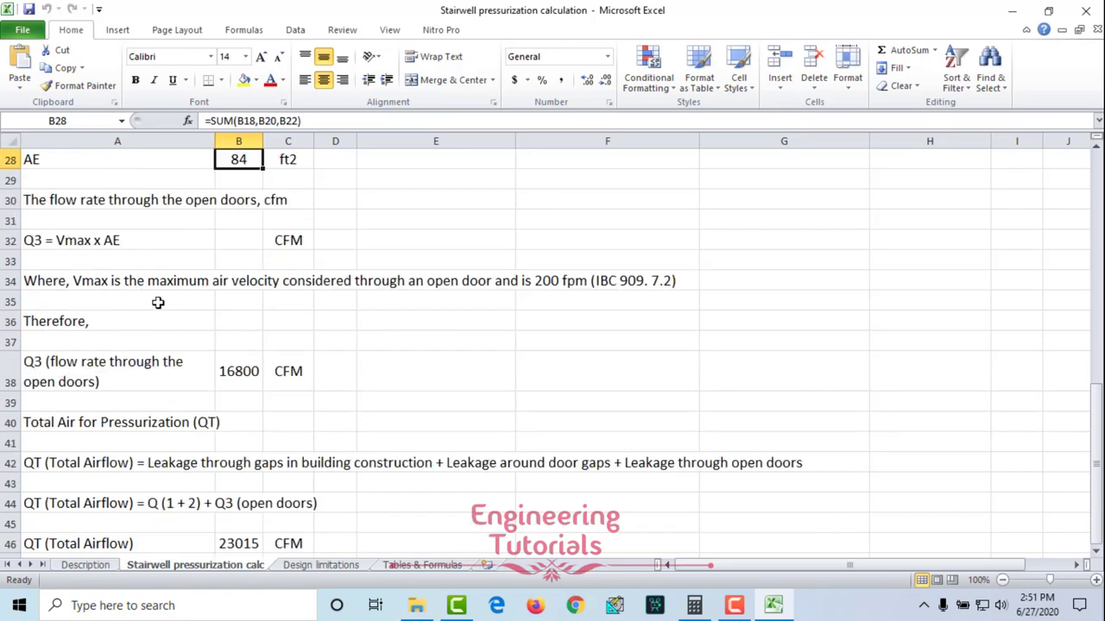
left_click_drag(78, 284, 689, 285)
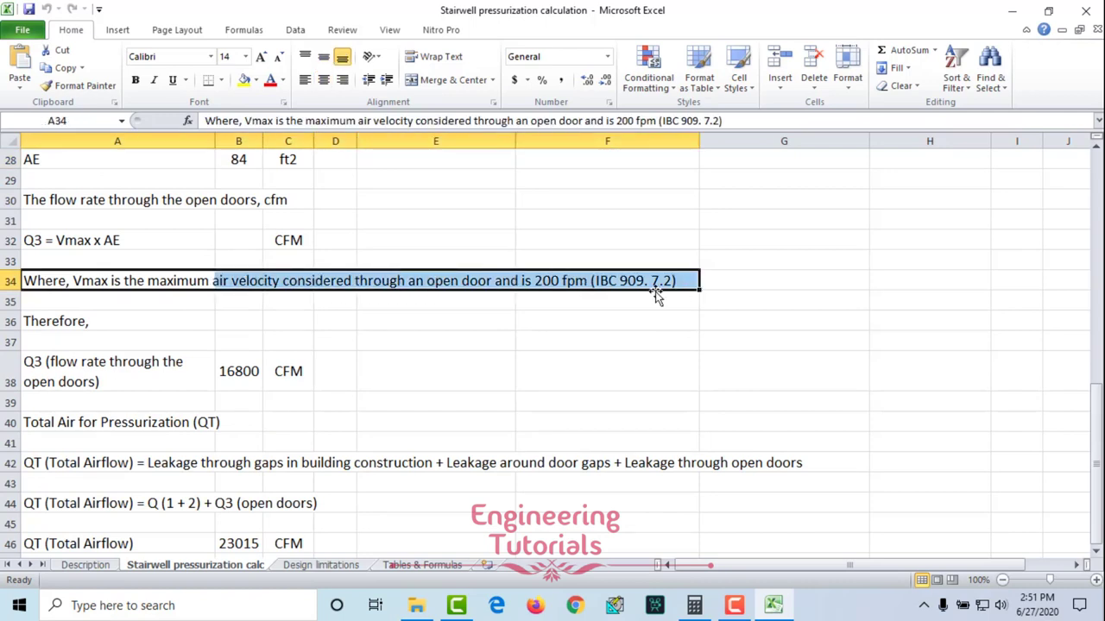
left_click(486, 310)
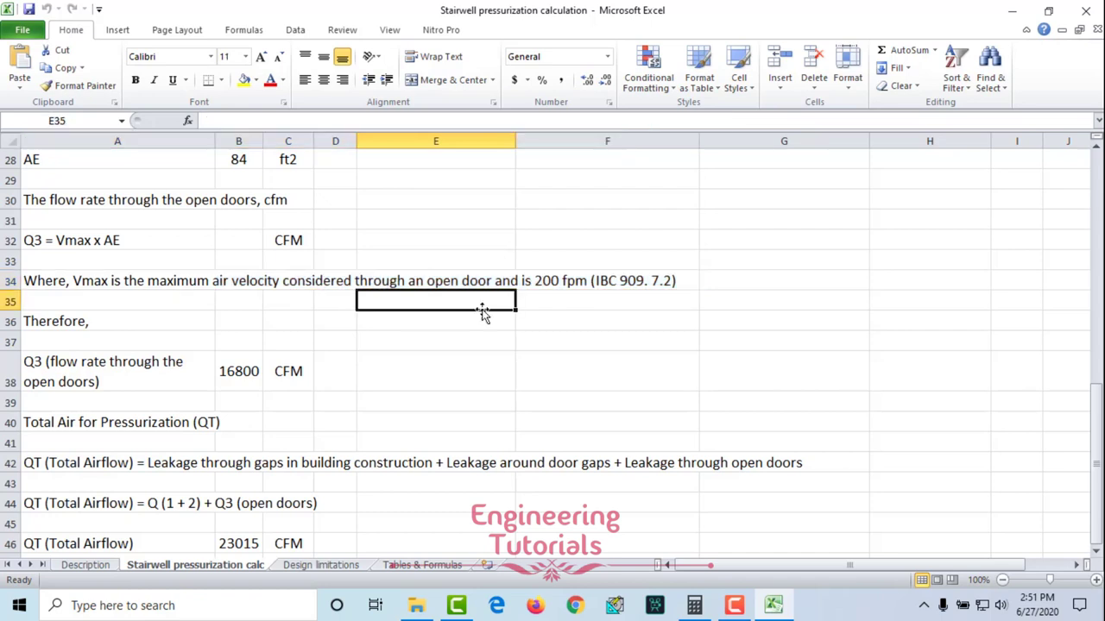
left_click(87, 286)
left_click_drag(219, 282, 653, 282)
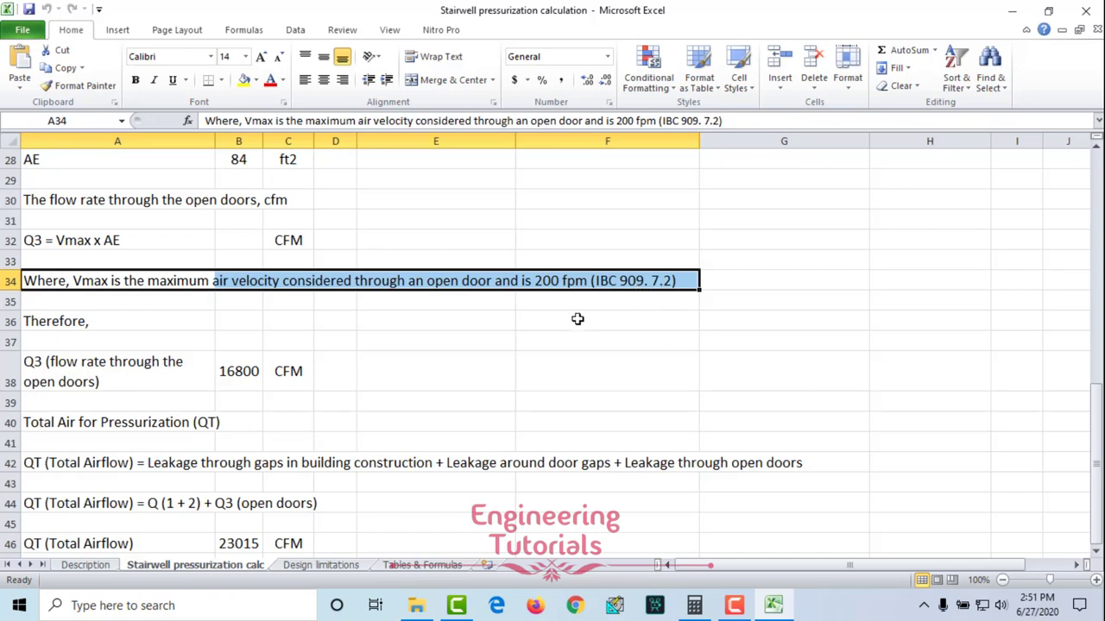
left_click(551, 319)
left_click_drag(666, 279, 67, 278)
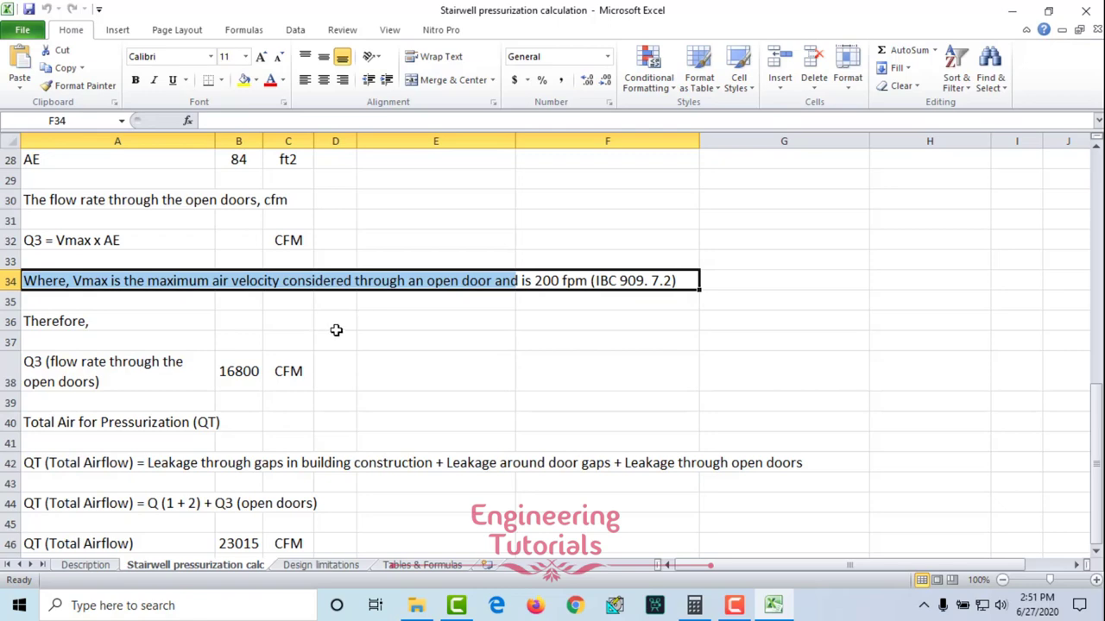
left_click(561, 283)
scroll(287, 265, "up", 1)
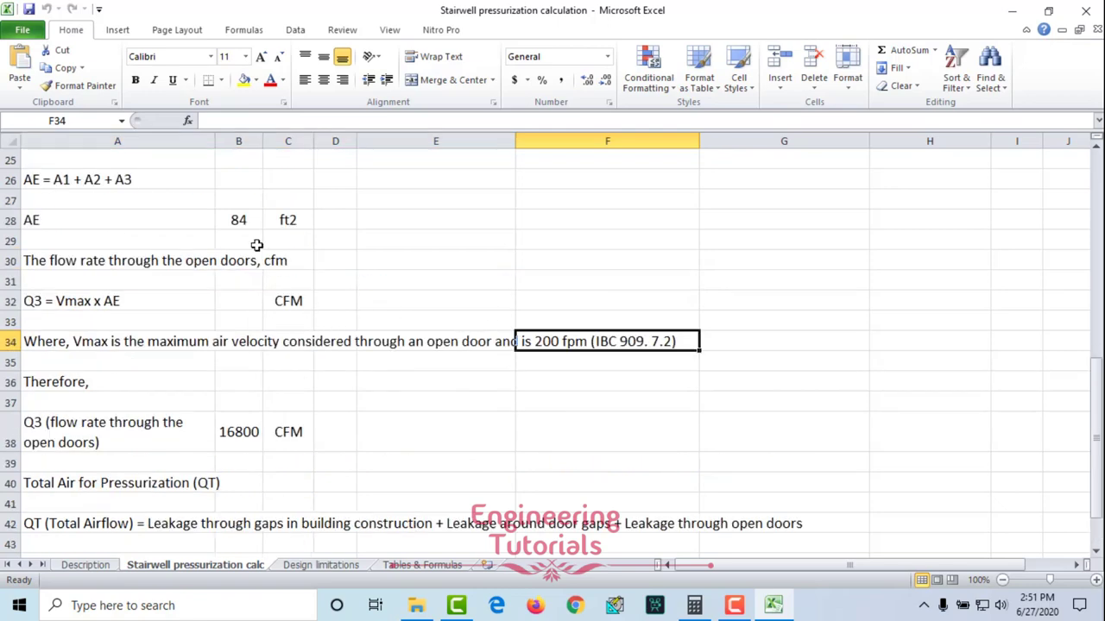
left_click(238, 226)
scroll(240, 357, "down", 1)
left_click(106, 365)
scroll(227, 375, "down", 1)
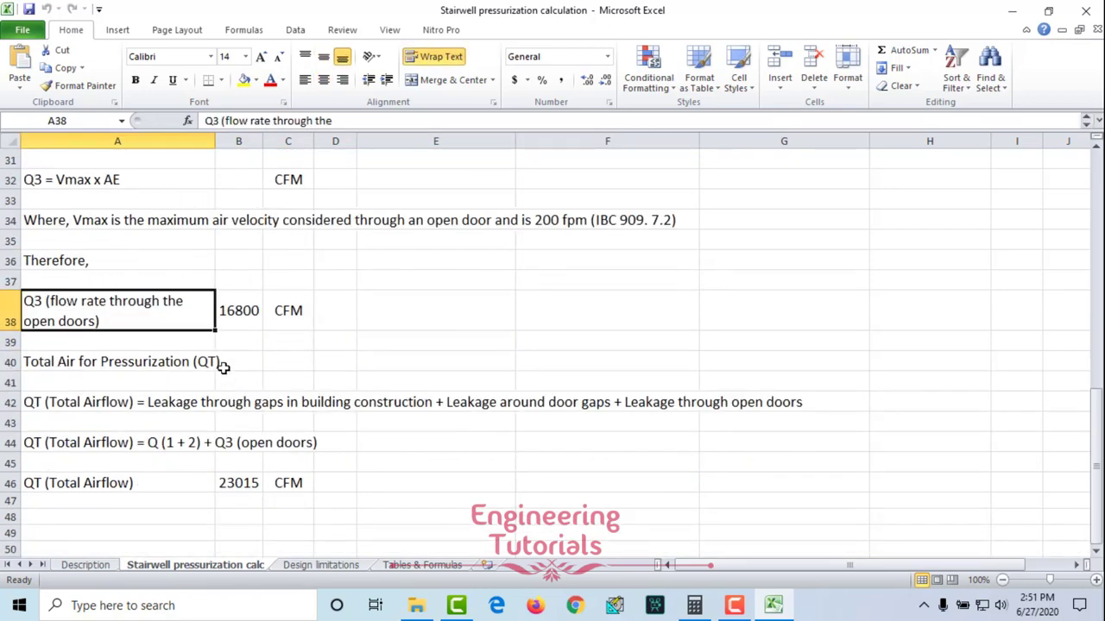
left_click(248, 314)
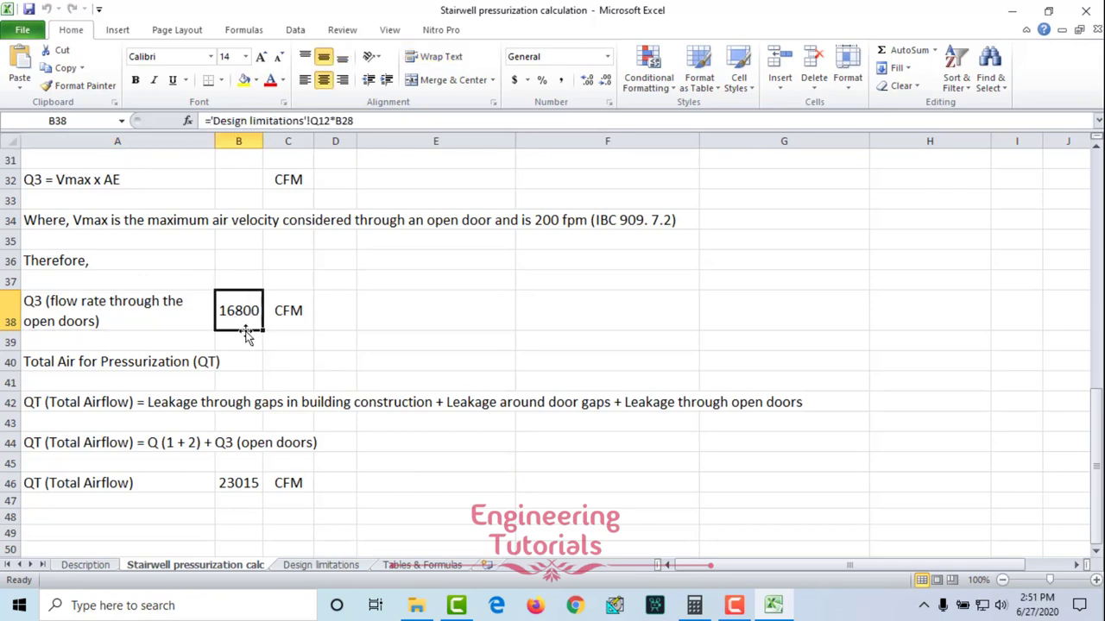
scroll(257, 335, "up", 1)
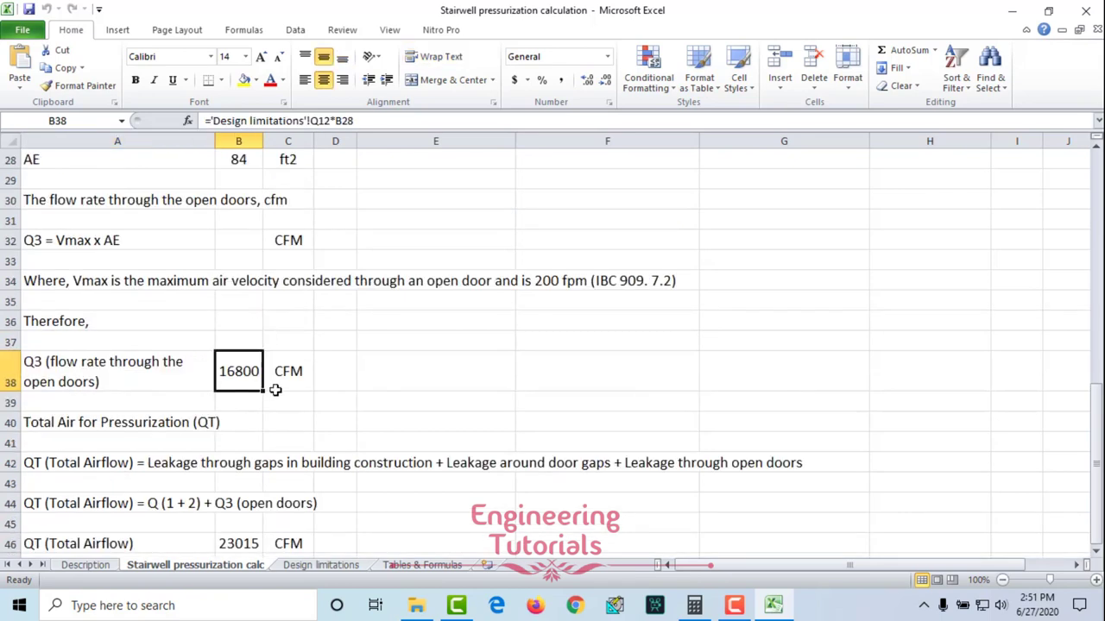
double_click(251, 378)
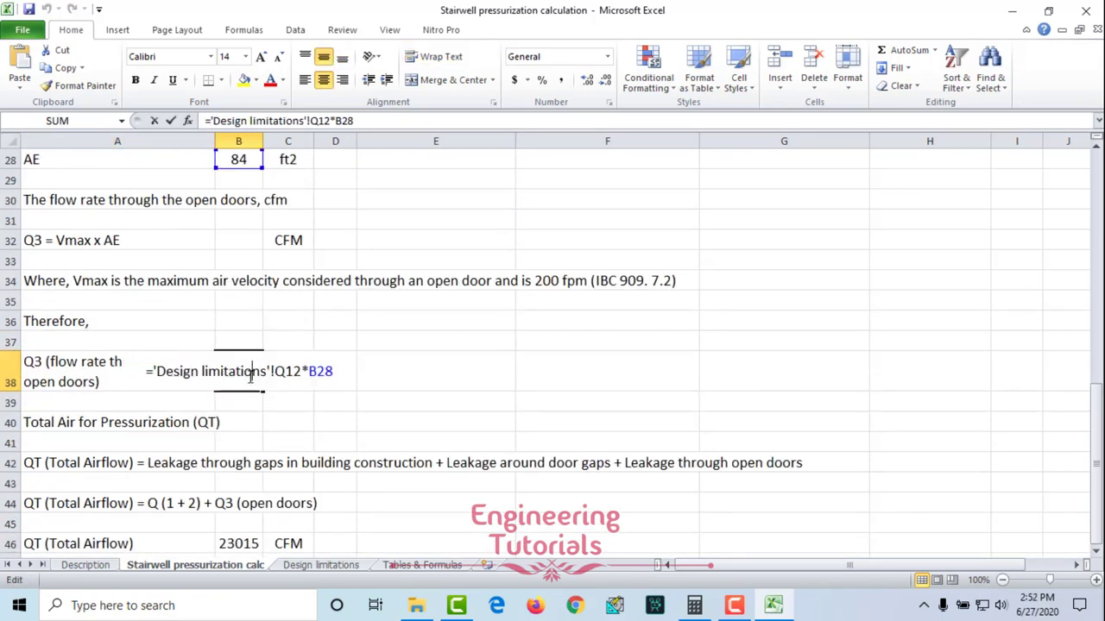
scroll(431, 353, "up", 2)
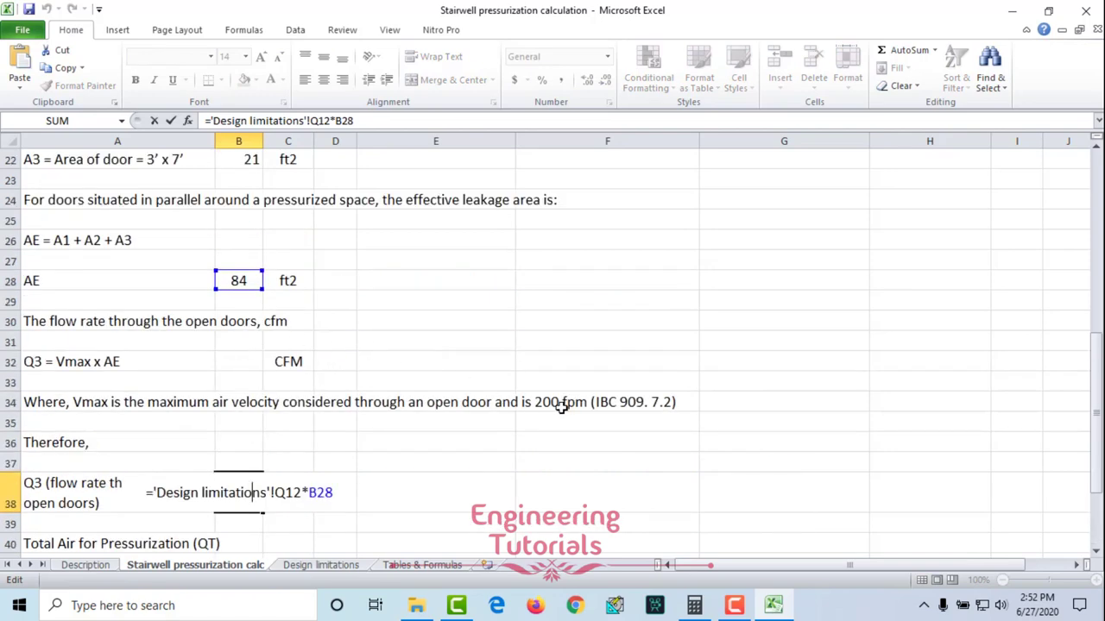
scroll(346, 439, "down", 1)
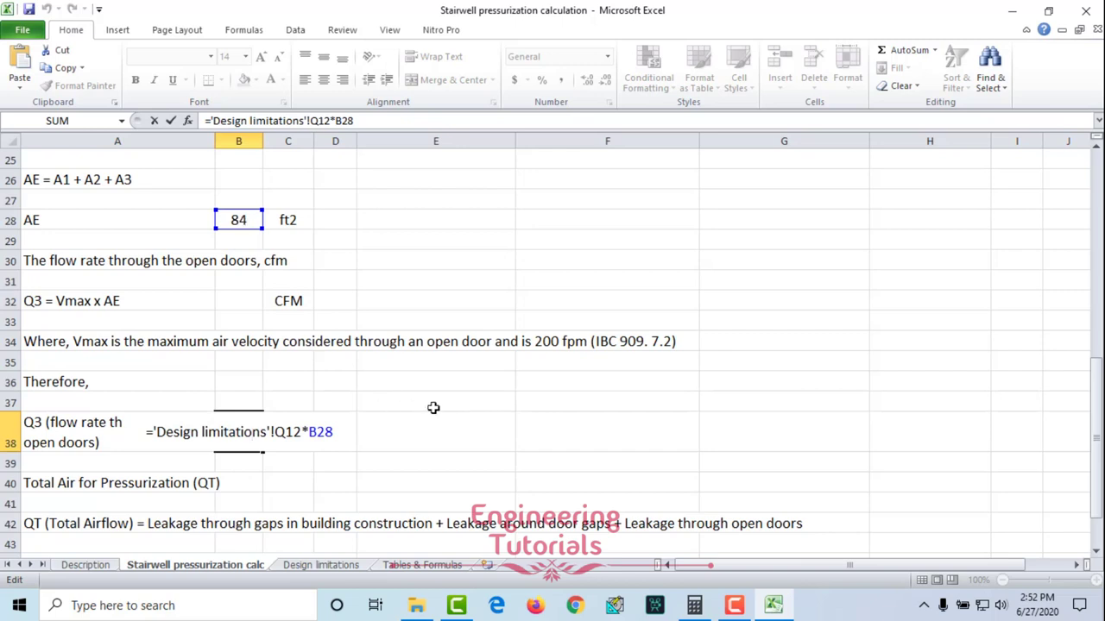
key("ctrl+Return")
scroll(355, 443, "down", 1)
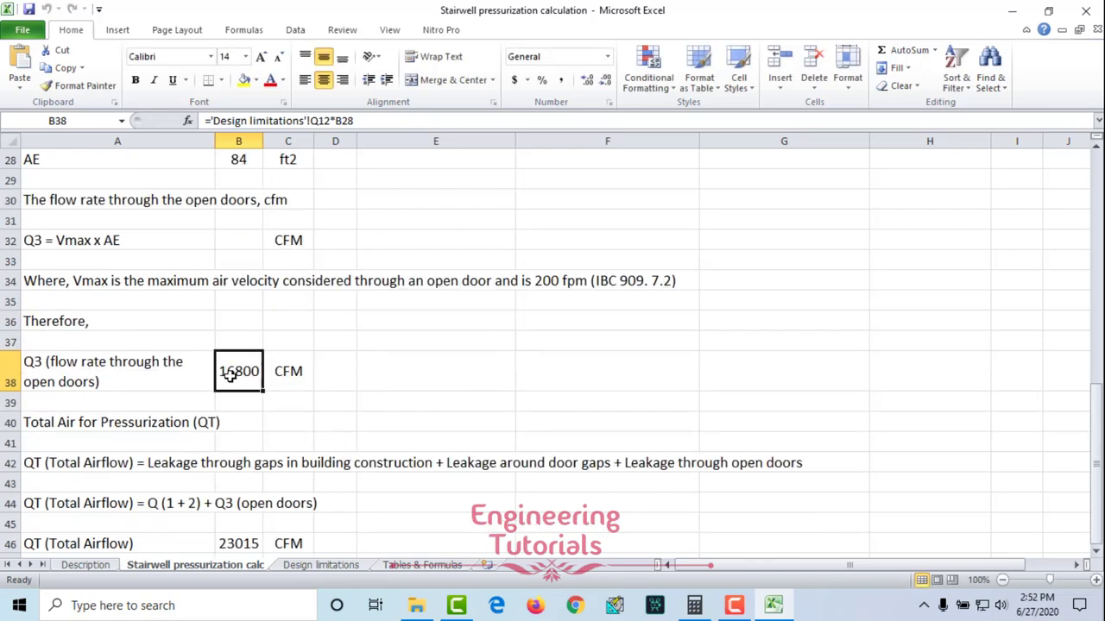
scroll(368, 363, "down", 2)
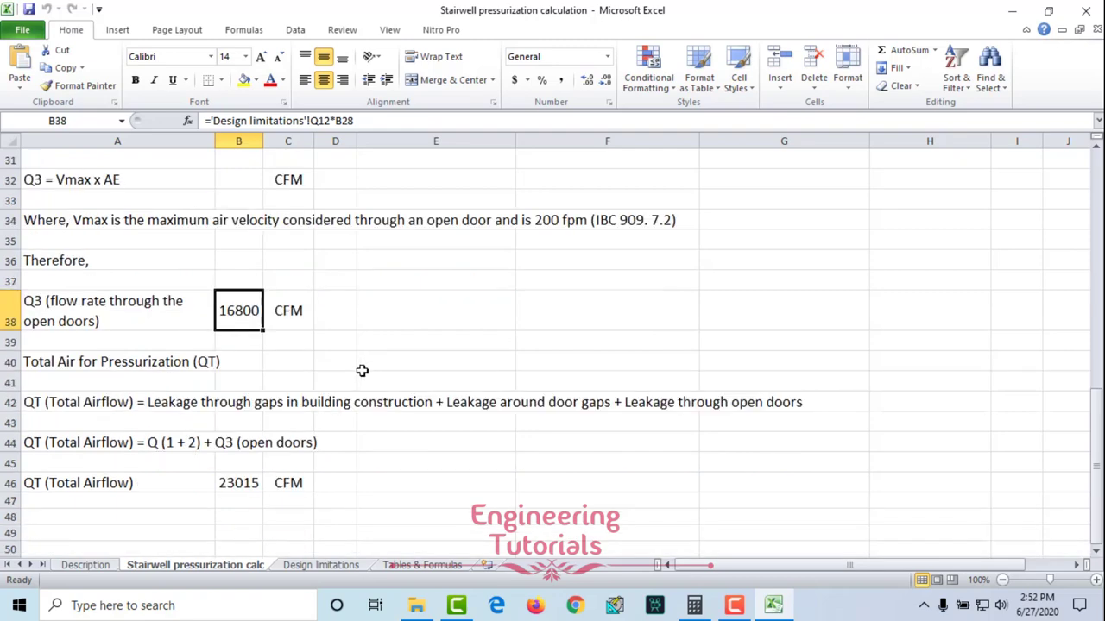
left_click_drag(44, 301, 716, 414)
left_click(246, 383)
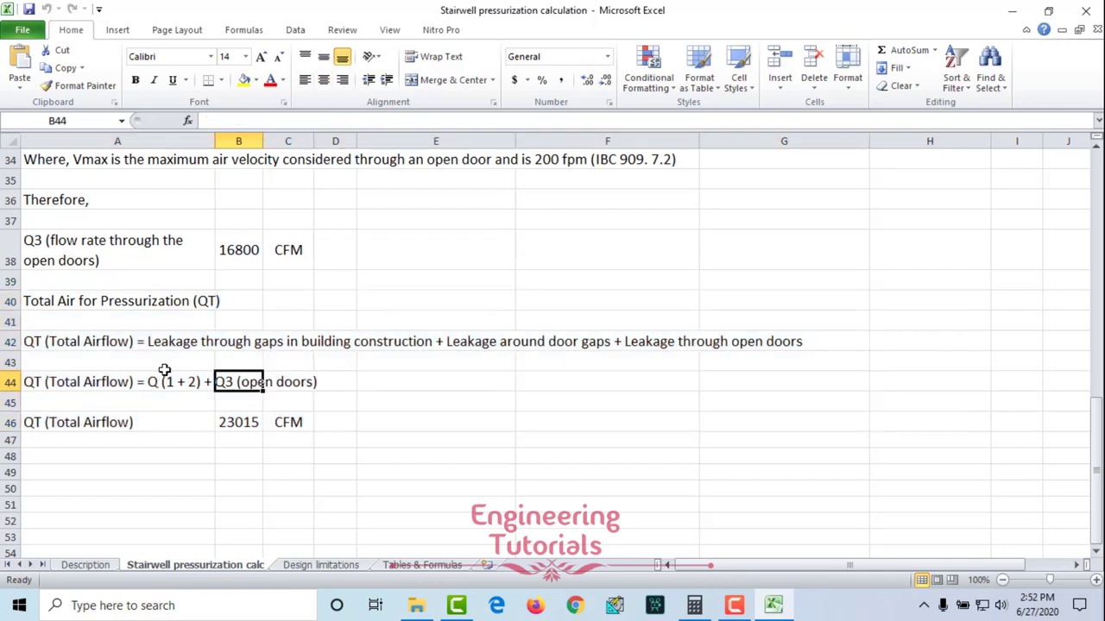
left_click(202, 343)
left_click(361, 345)
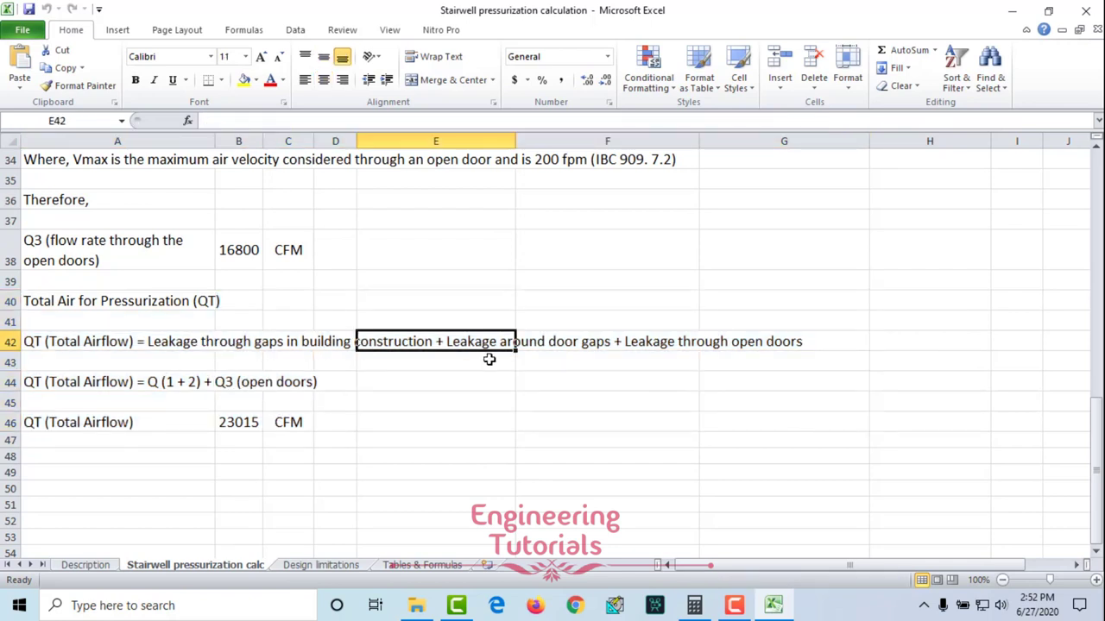
left_click(553, 350)
left_click(893, 345)
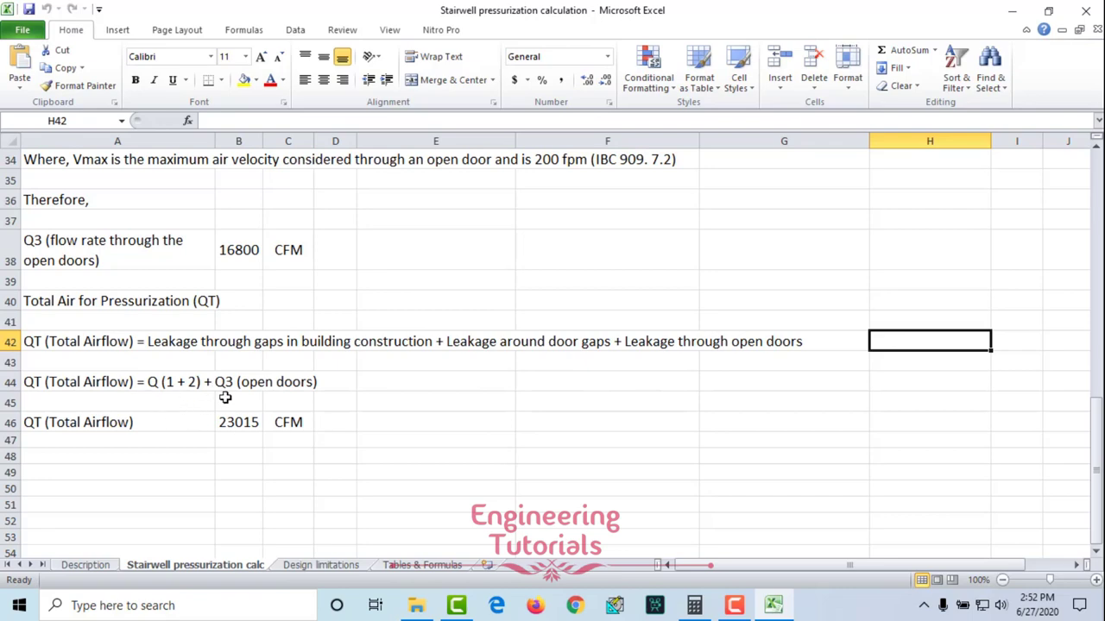
scroll(281, 354, "up", 10)
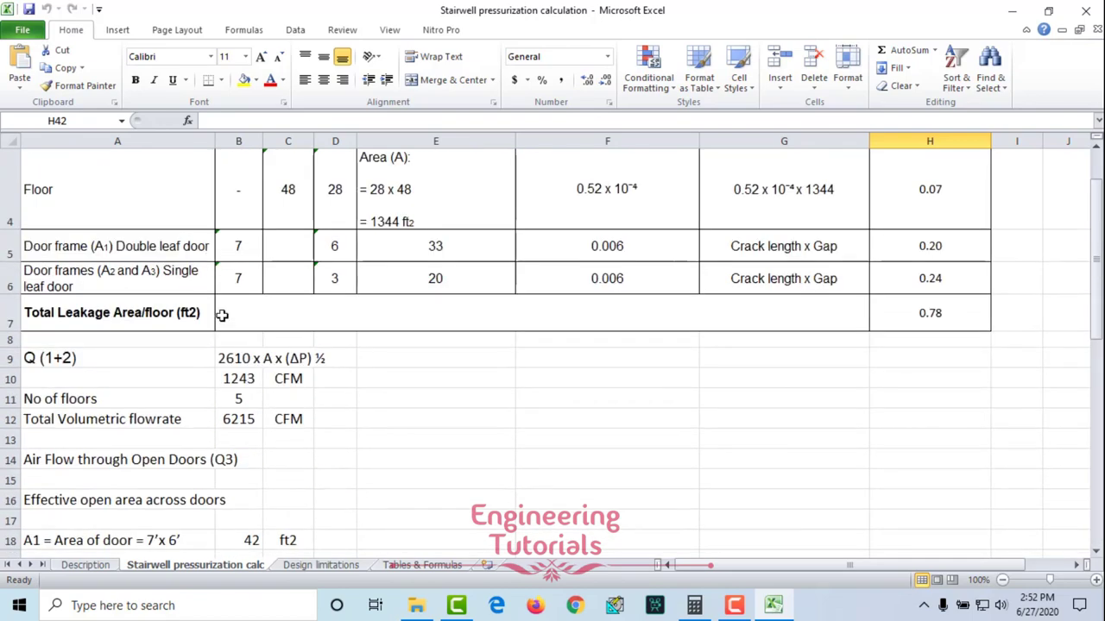
left_click(241, 416)
scroll(347, 395, "down", 8)
scroll(347, 395, "down", 3)
left_click(336, 361)
left_click(244, 200)
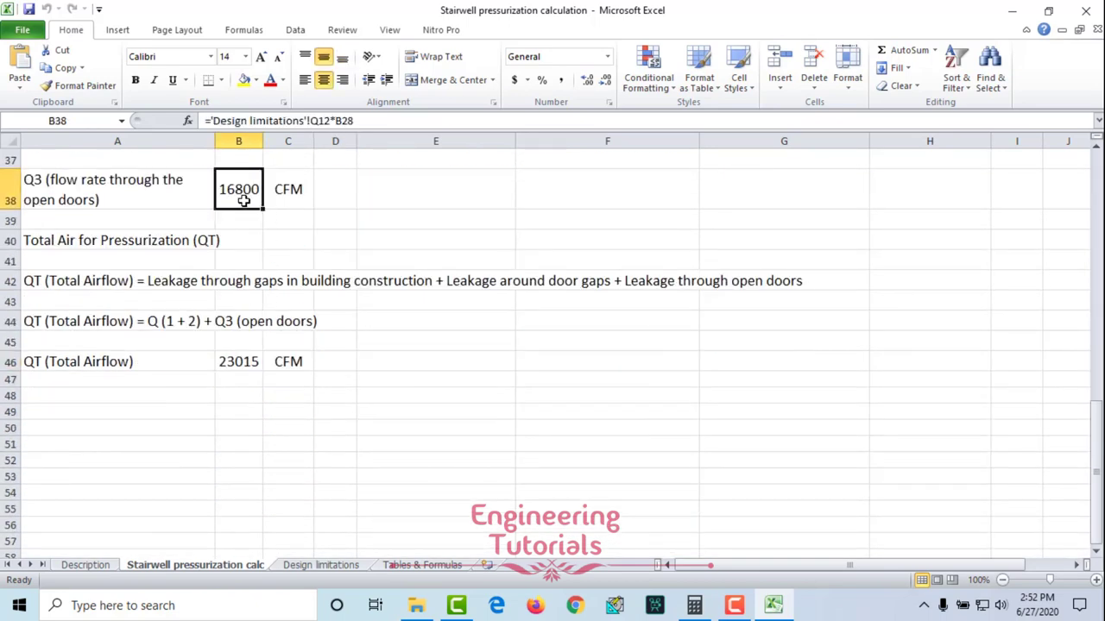
double_click(247, 361)
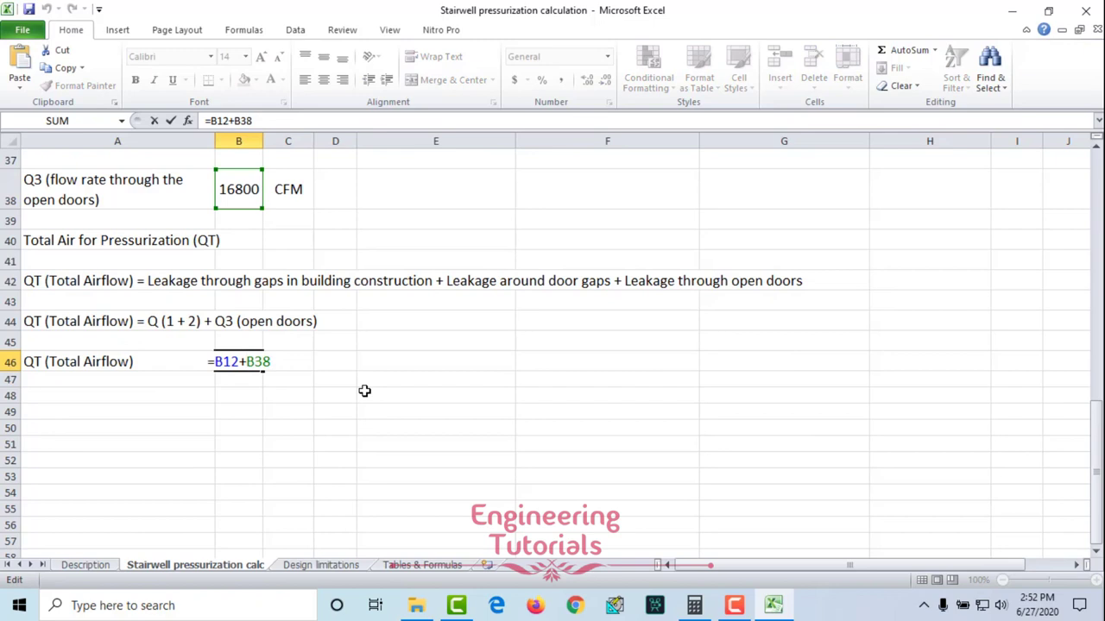
key("Escape")
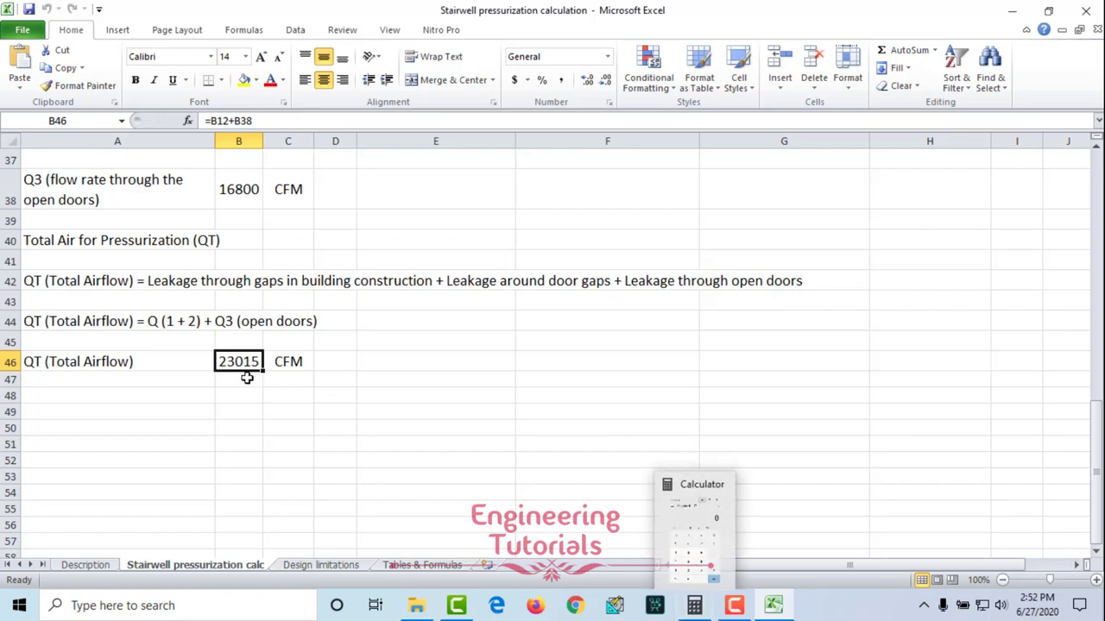
Divide 23015 by 5 in Calculator to get 4,603 CFM per floor, then return to Excel.
left_click(694, 606)
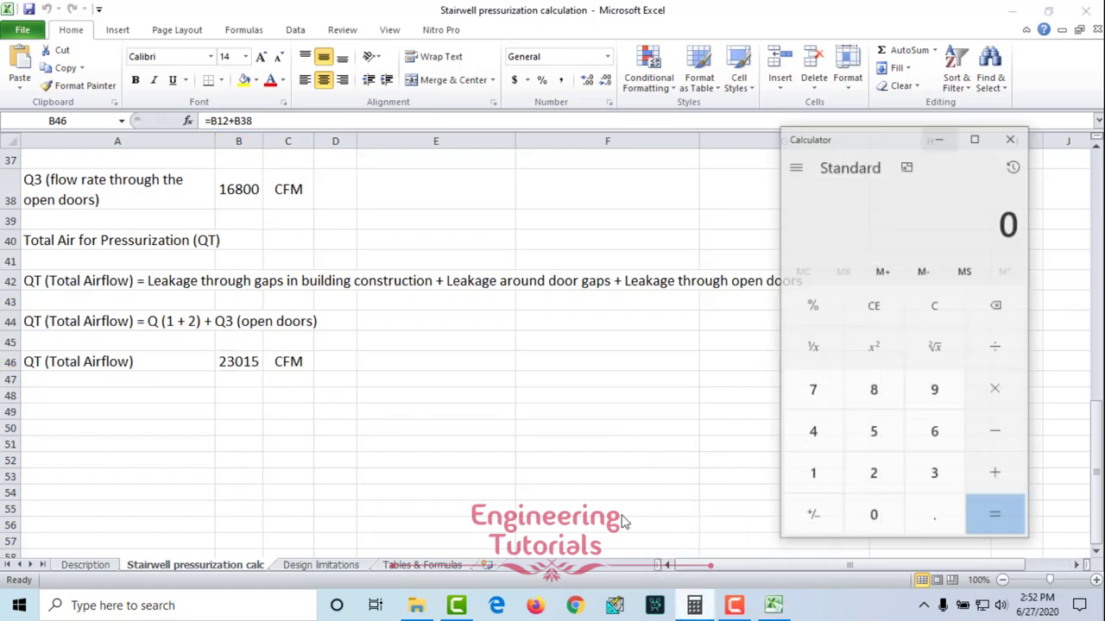
left_click(872, 453)
left_click(927, 461)
left_click(869, 497)
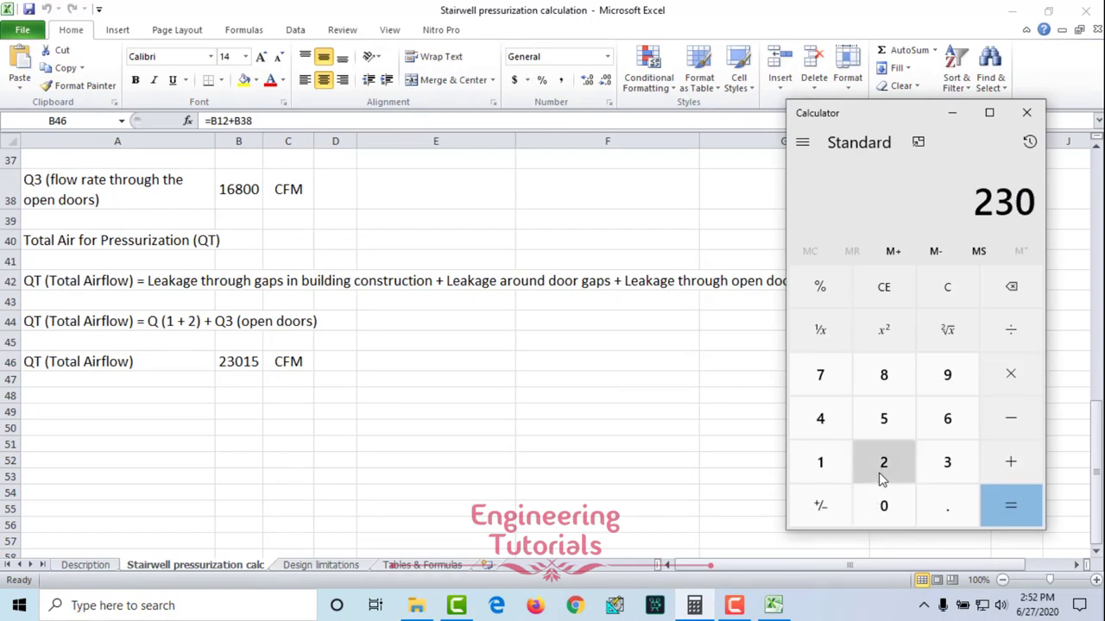
left_click(836, 472)
left_click(883, 417)
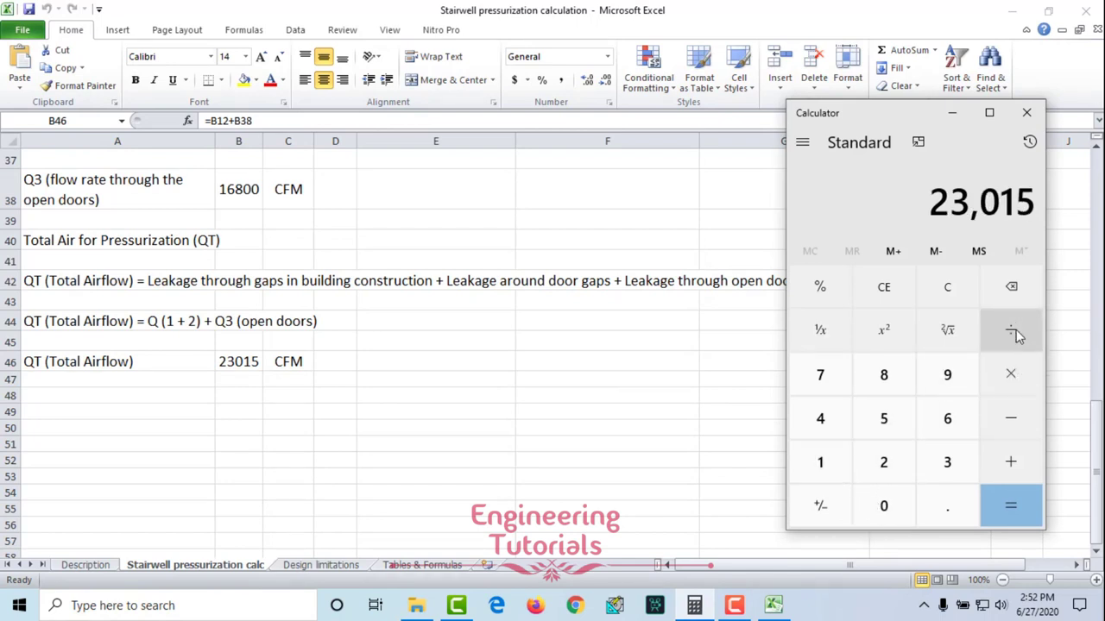
left_click(1015, 335)
left_click(947, 463)
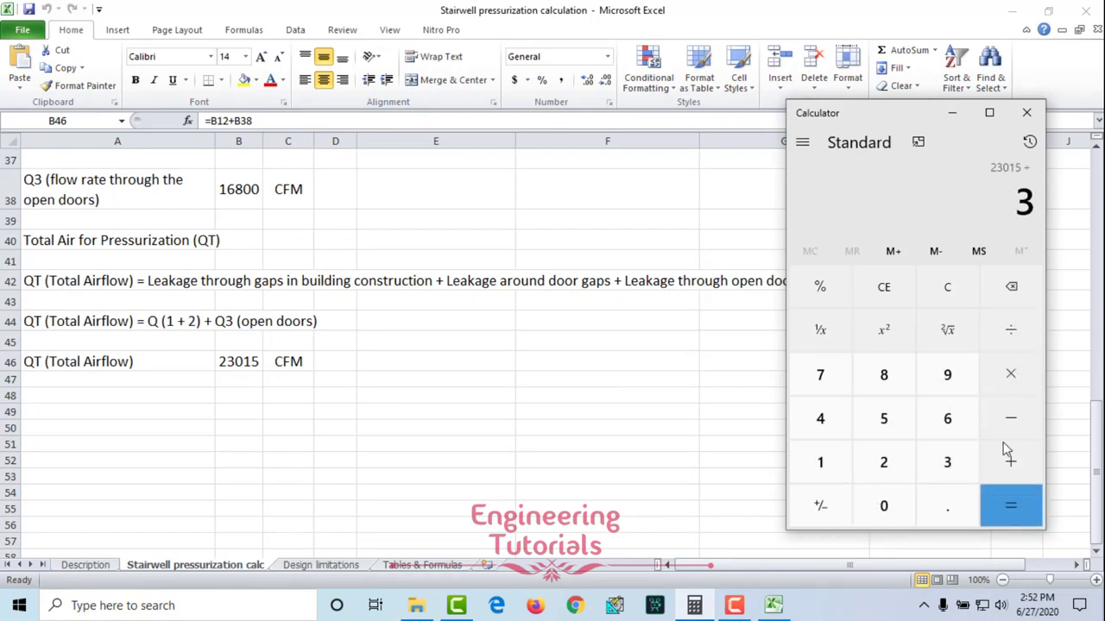
left_click(1015, 293)
left_click(884, 417)
left_click(1020, 523)
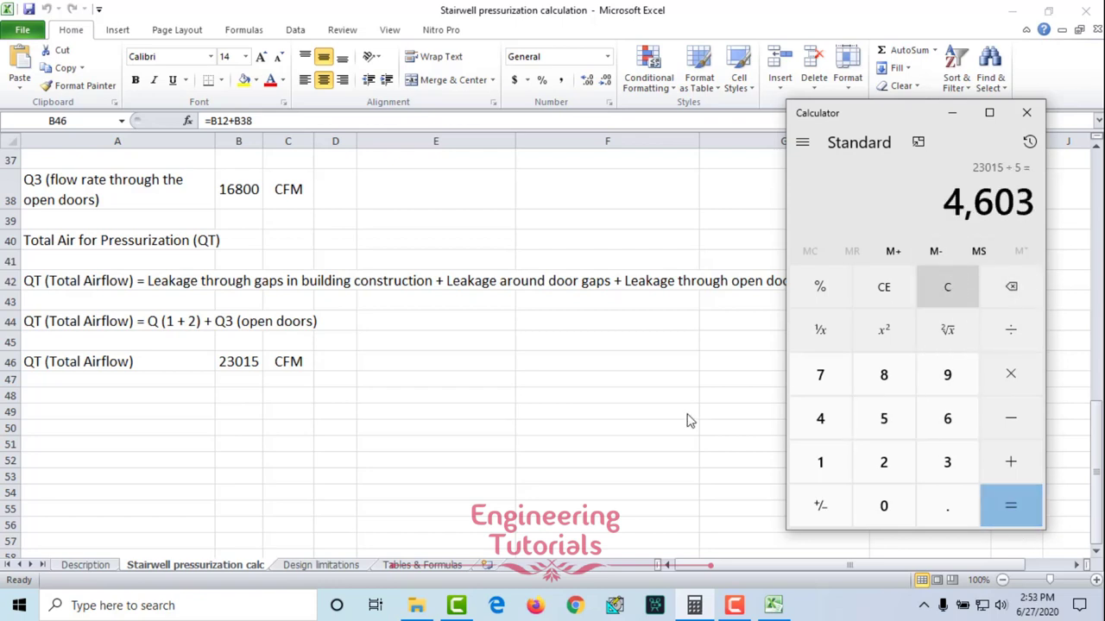
key("alt+Tab")
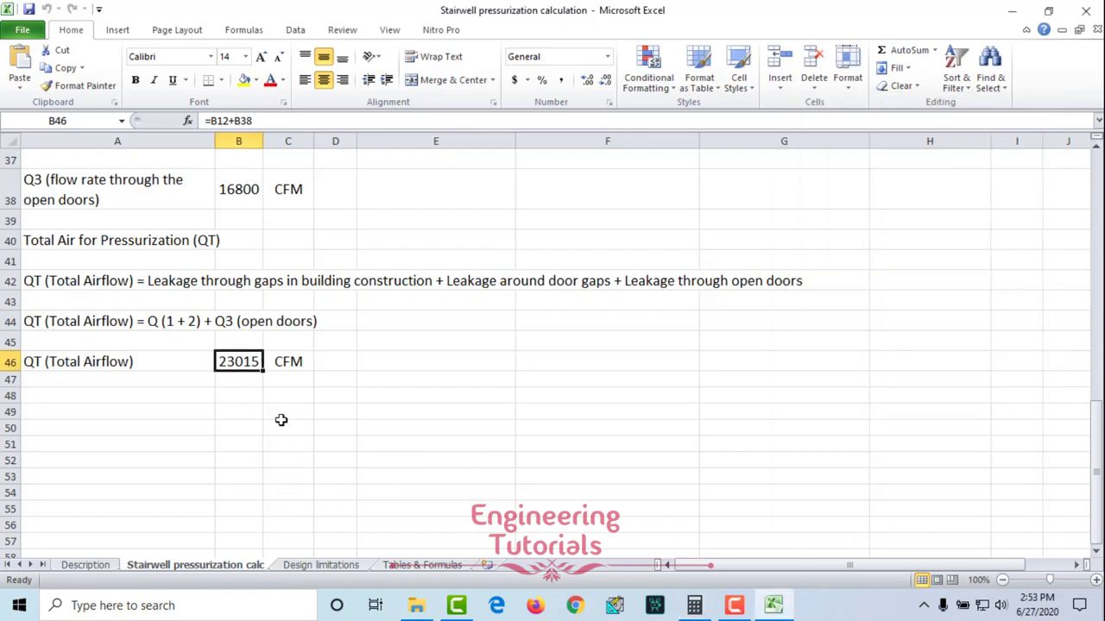
Enter 4603 as the per-floor airflow in B48.
left_click(228, 399)
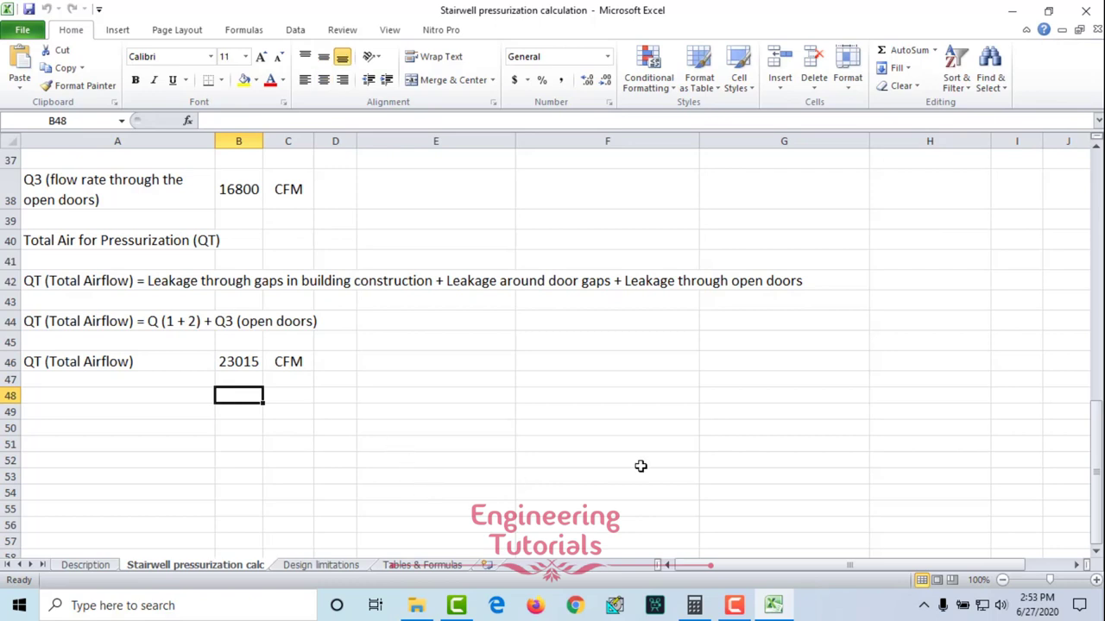
type("460")
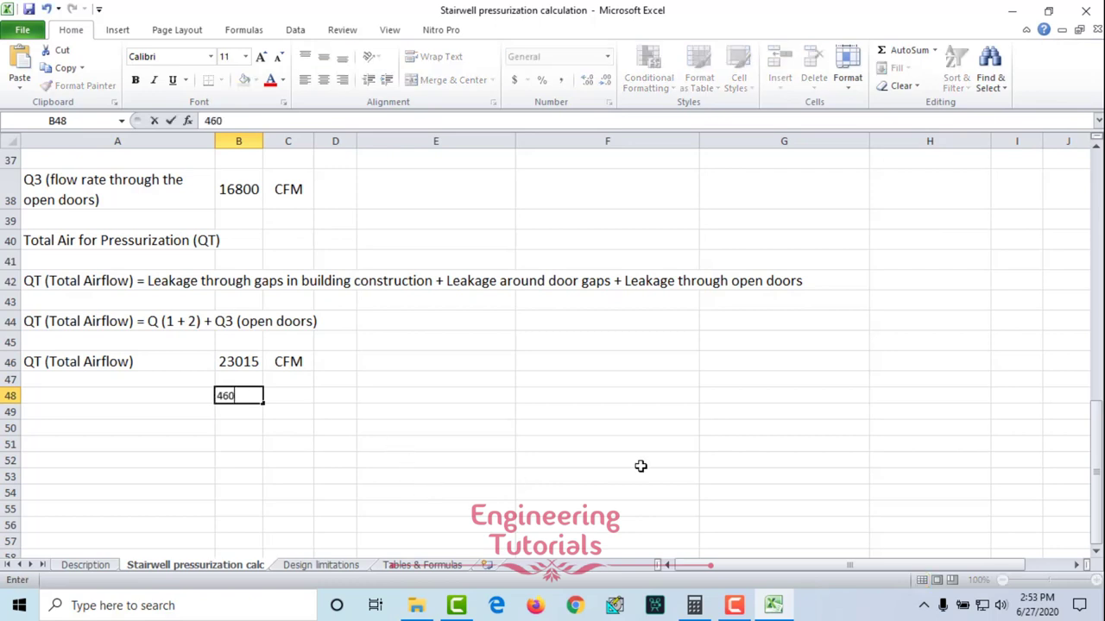
key("Return")
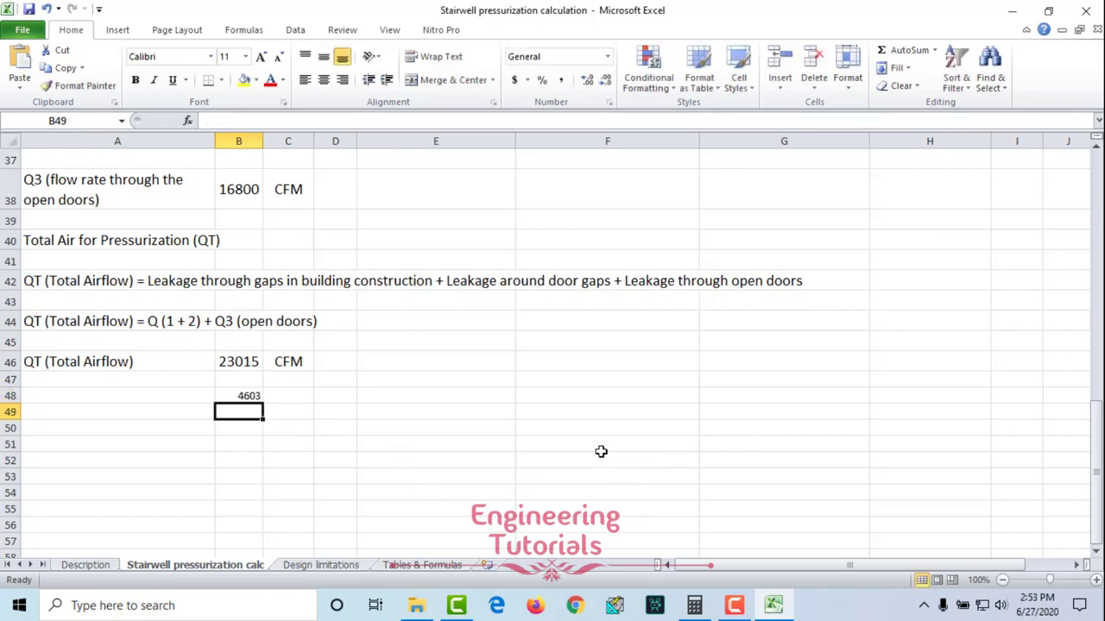
Copy the CFM unit label beside the 4603 value.
left_click(291, 364)
key("ctrl+c")
left_click(301, 394)
key("ctrl+v")
left_click(491, 377)
key("Escape")
Apply B46's total-airflow formatting to the 4603 value with Format Painter.
left_click(242, 366)
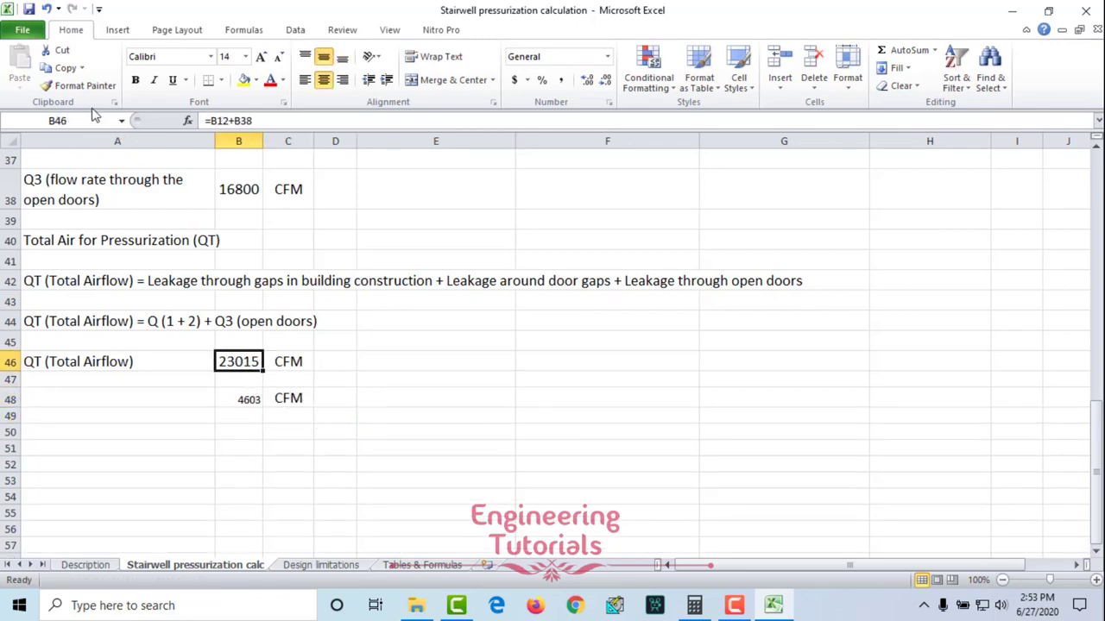
left_click(79, 85)
left_click(250, 396)
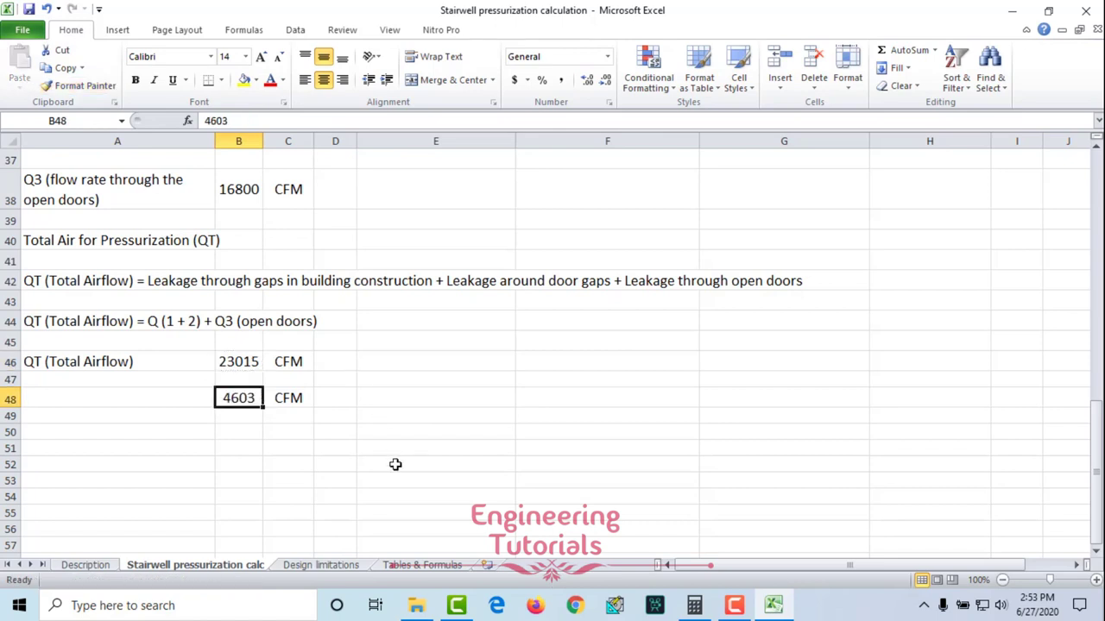
left_click(337, 414)
left_click(104, 382)
left_click_drag(77, 362, 289, 393)
left_click_drag(151, 395, 289, 399)
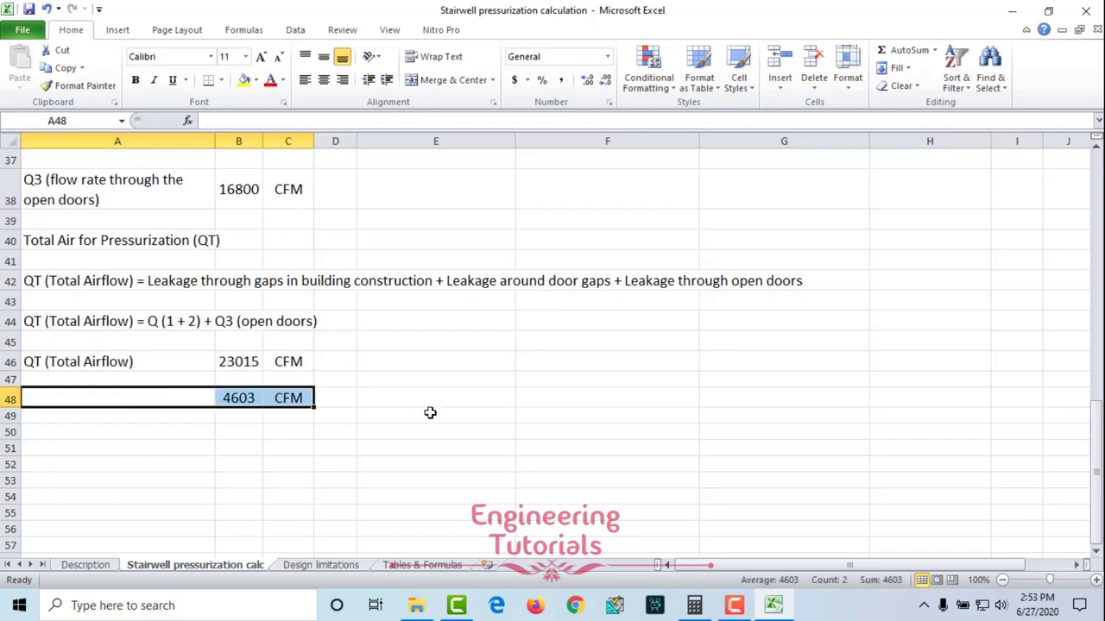
Clear the Calculator display and return to the sheet with the selection cleared.
left_click(700, 607)
left_click(945, 287)
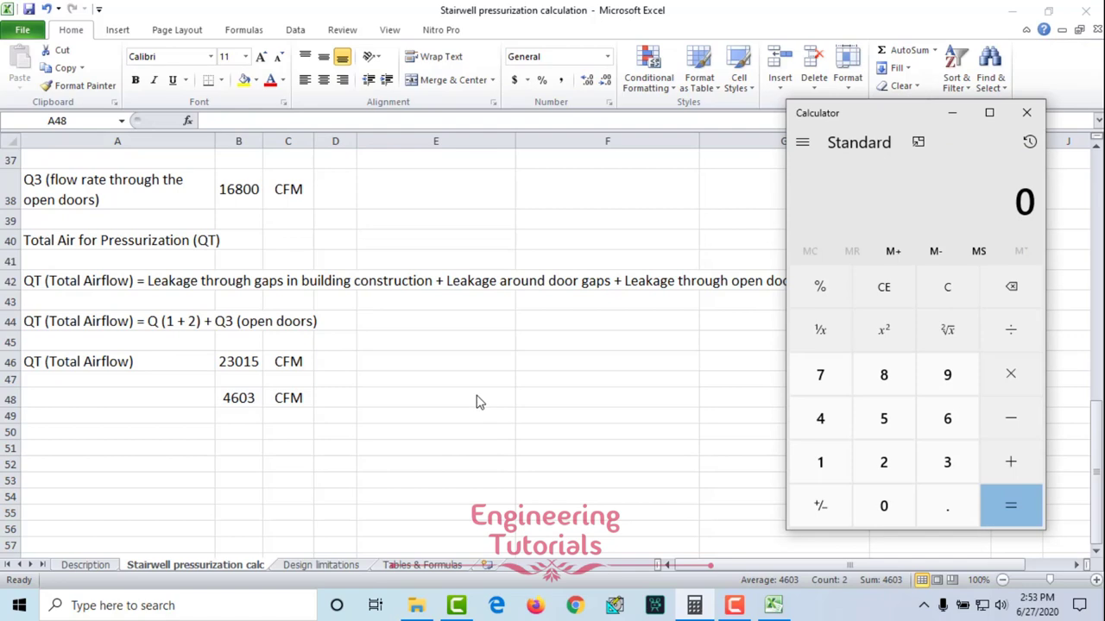
key("alt+Tab")
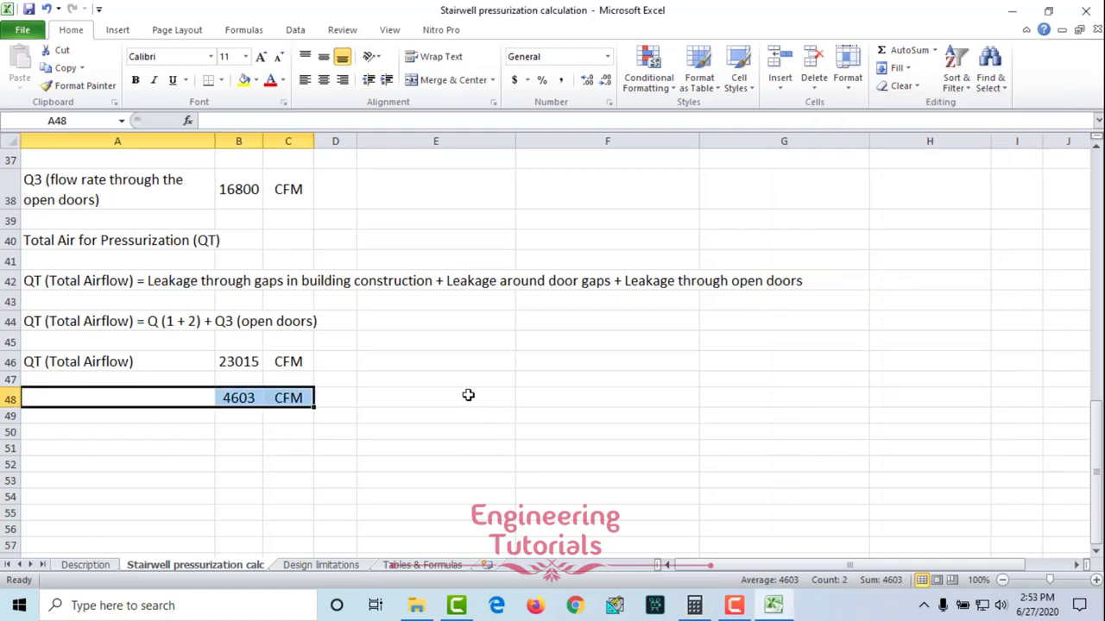
left_click(523, 419)
scroll(518, 423, "up", 12)
scroll(513, 431, "down", 12)
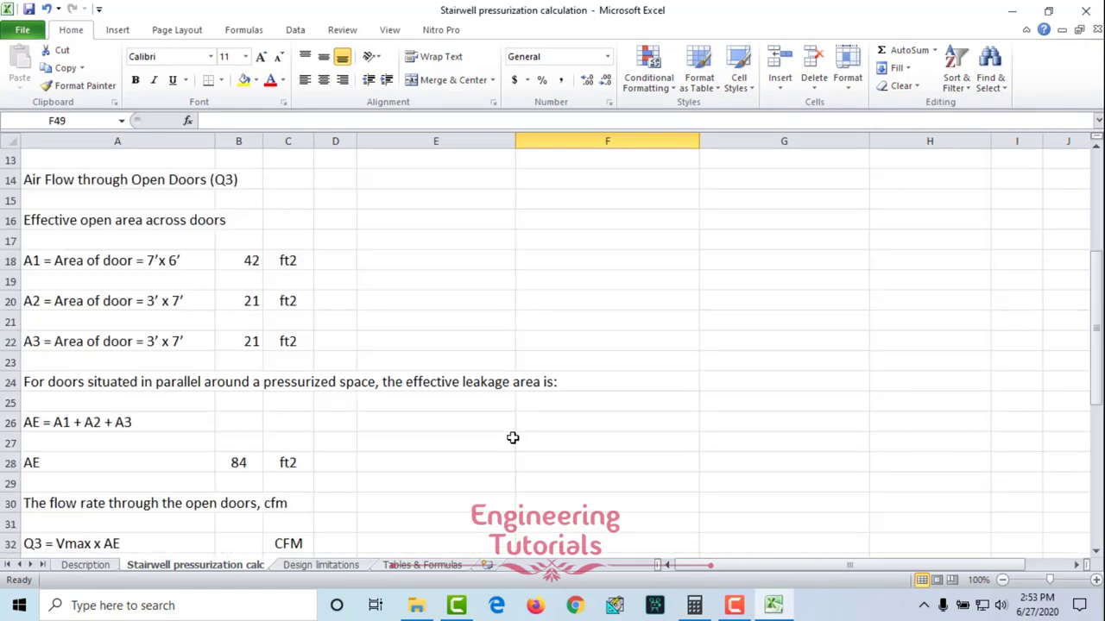
left_click(87, 566)
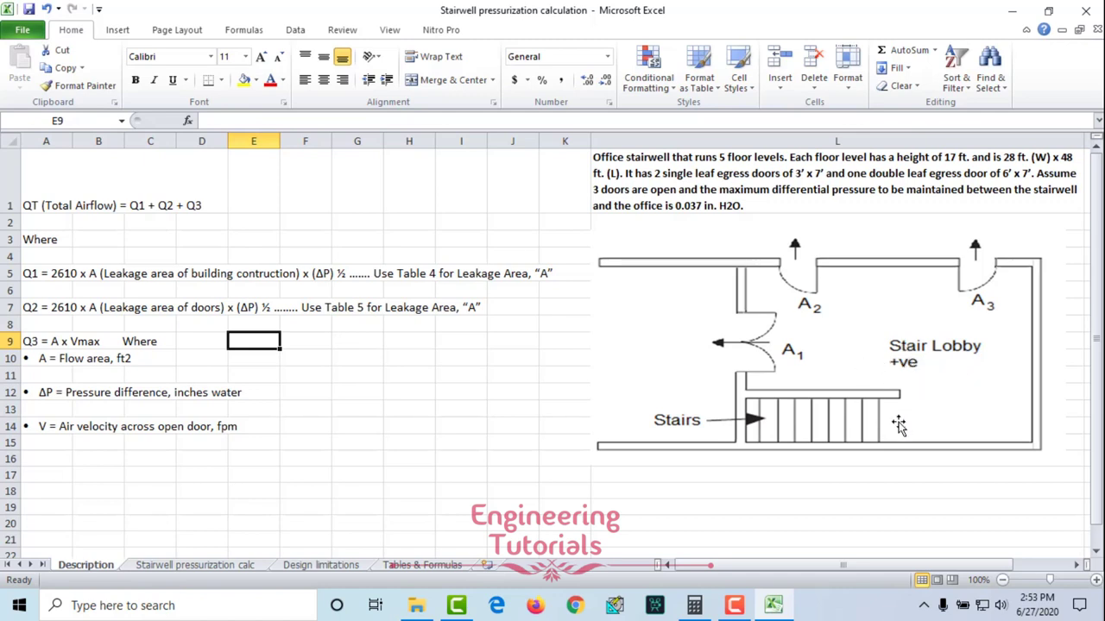
left_click(324, 566)
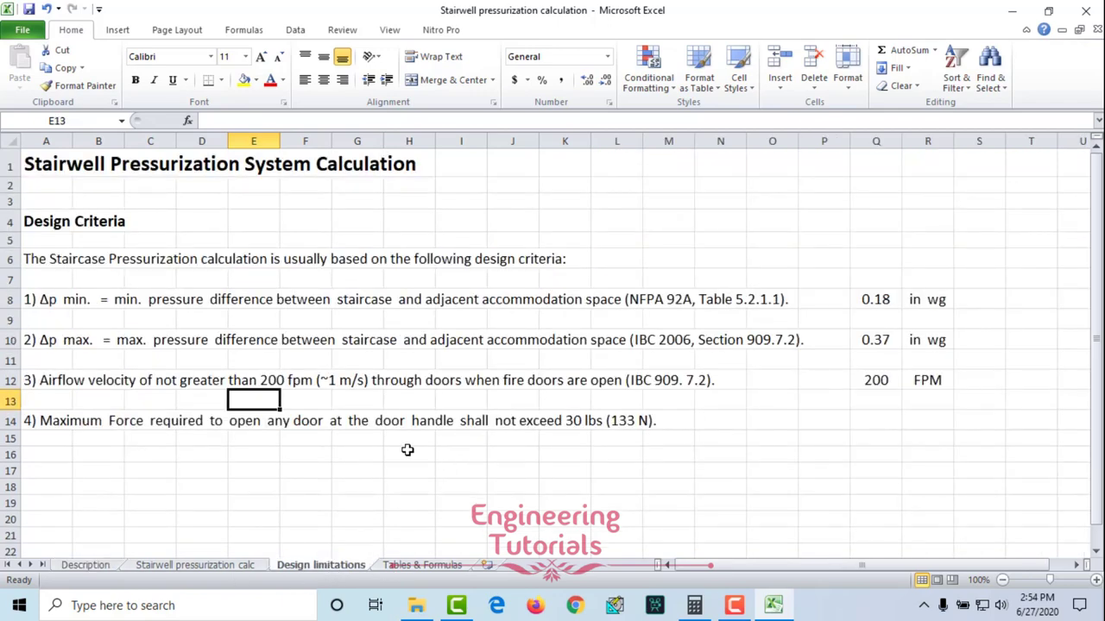
left_click(208, 568)
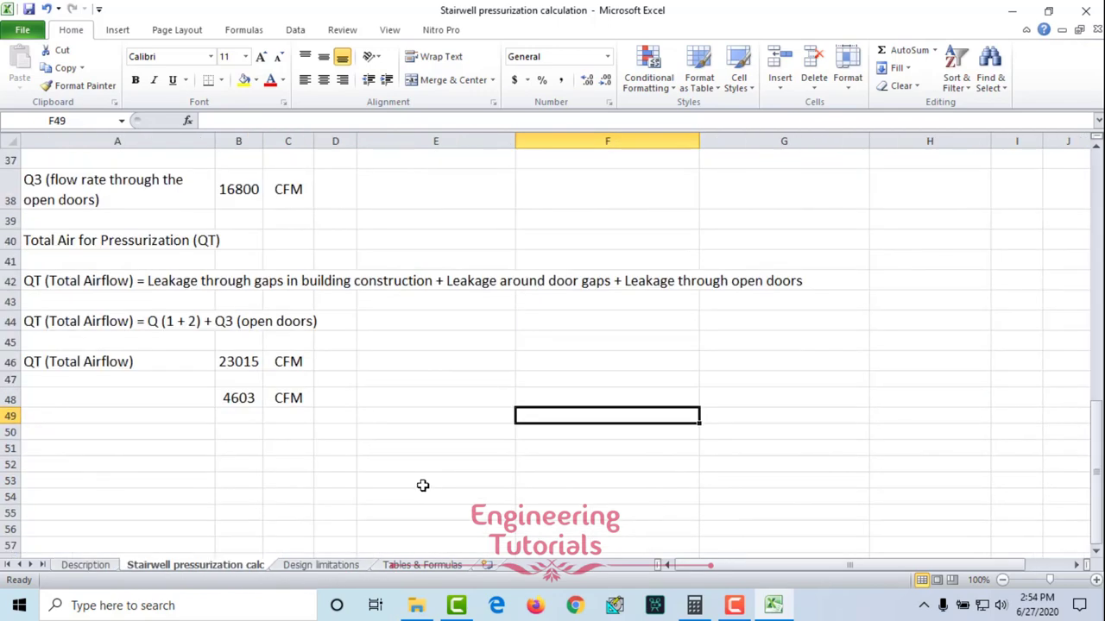
scroll(427, 470, "down", 1)
Enter the 500-600 velocity range in F47 with the unit FPM in G47.
left_click(347, 322)
left_click(432, 303)
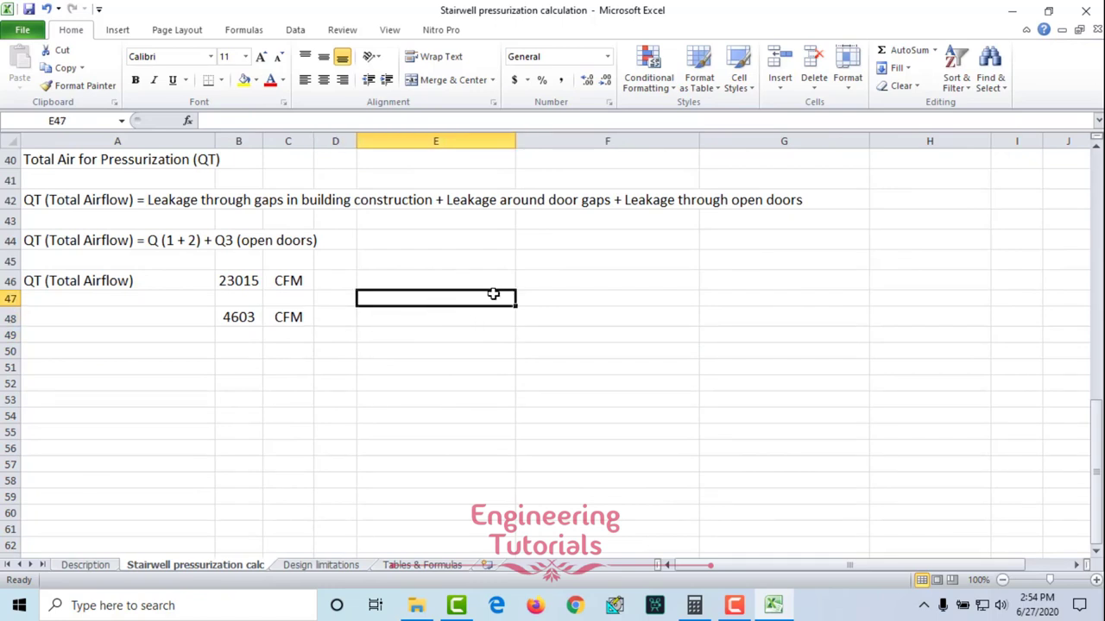
left_click(529, 294)
type("500-")
type("66)")
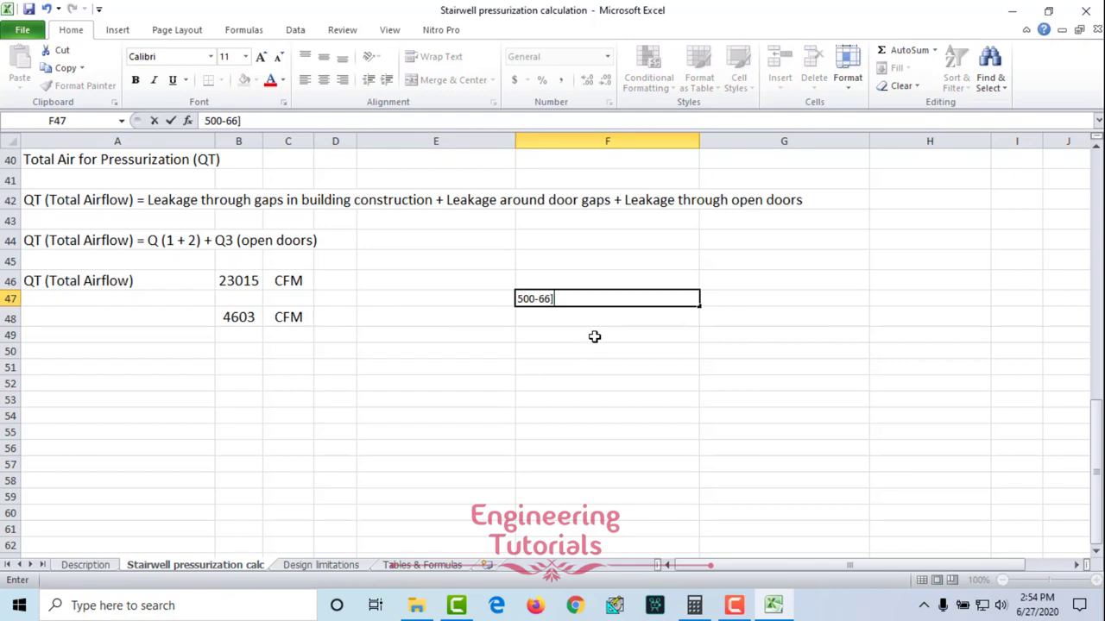
type("00")
left_click(666, 337)
left_click(736, 297)
type("F")
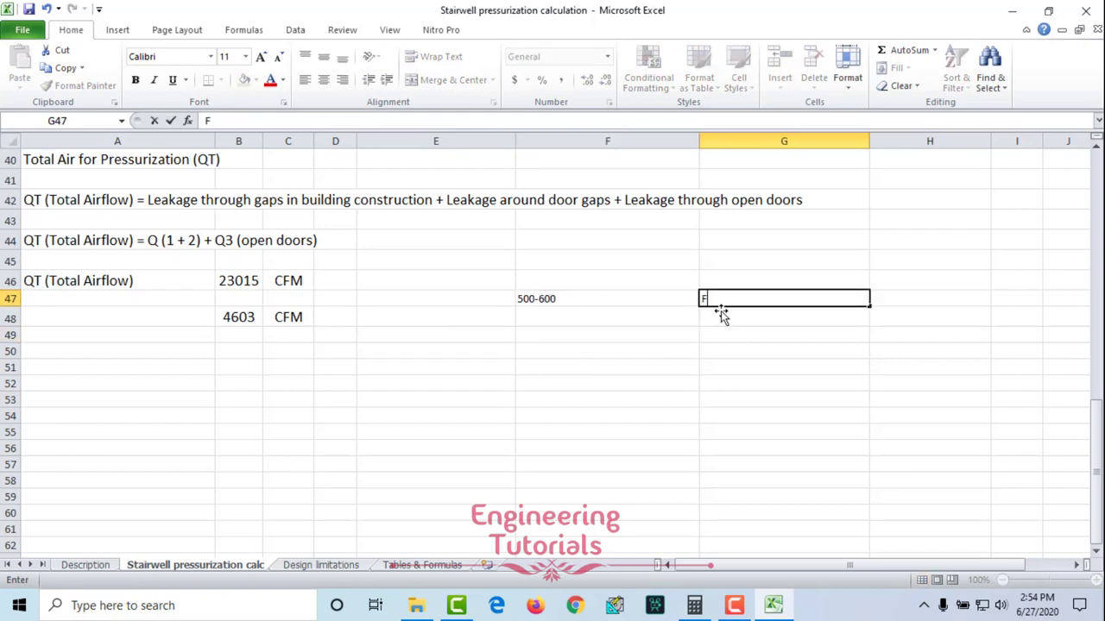
type("PM")
key("Return")
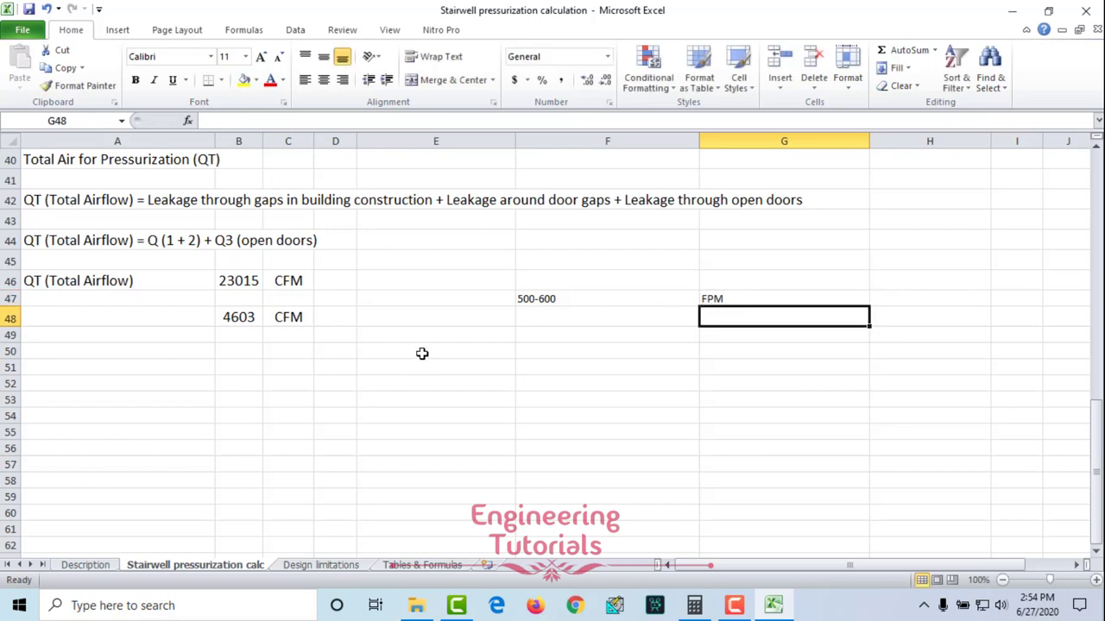
left_click(464, 336)
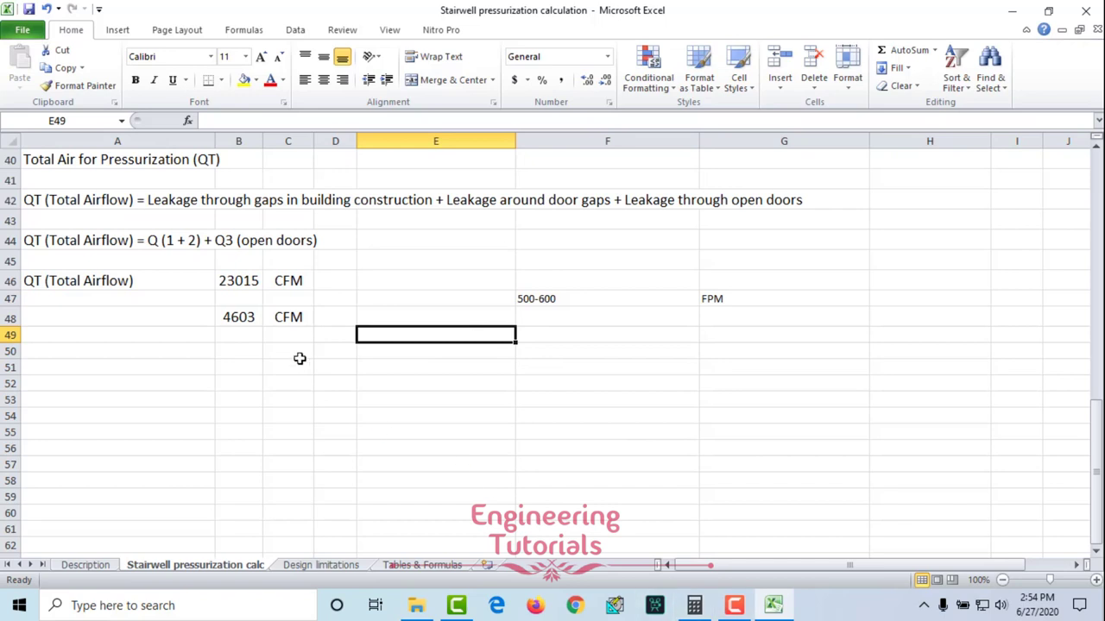
Divide 4603 by 600 in Calculator, giving about 7.67 for the opening area.
left_click(240, 318)
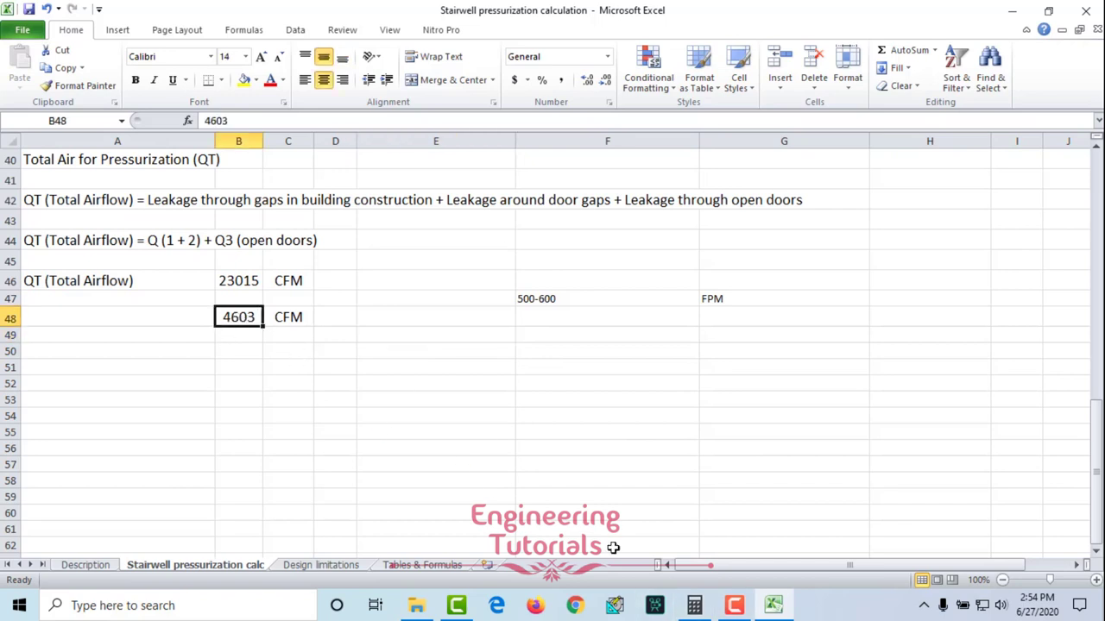
left_click(694, 605)
left_click(822, 418)
left_click(949, 419)
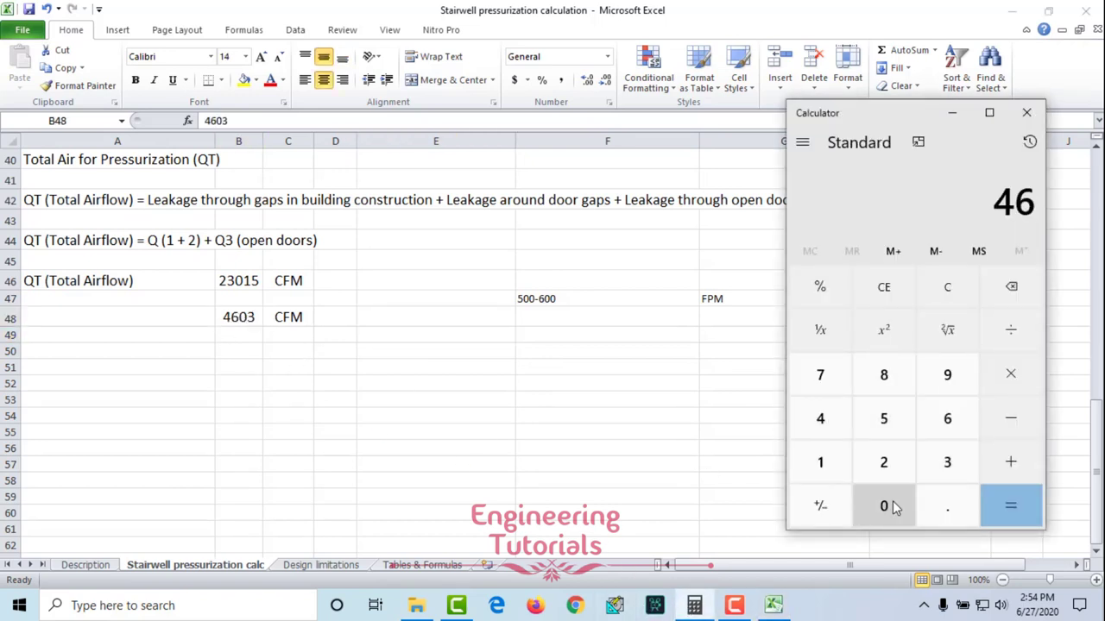
left_click(889, 506)
left_click(940, 460)
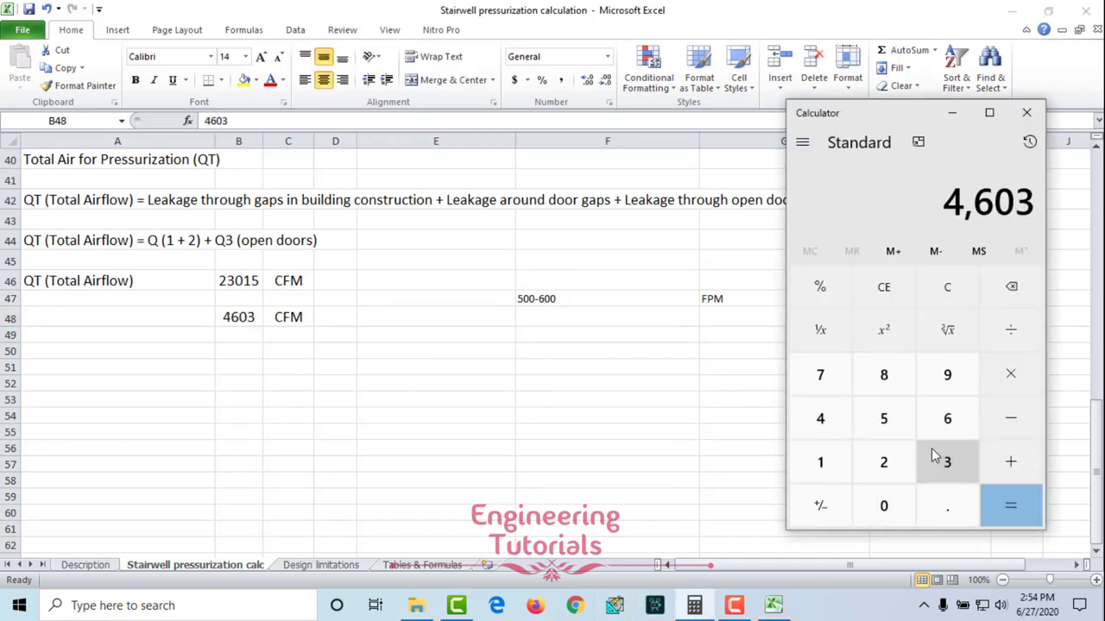
left_click(1014, 334)
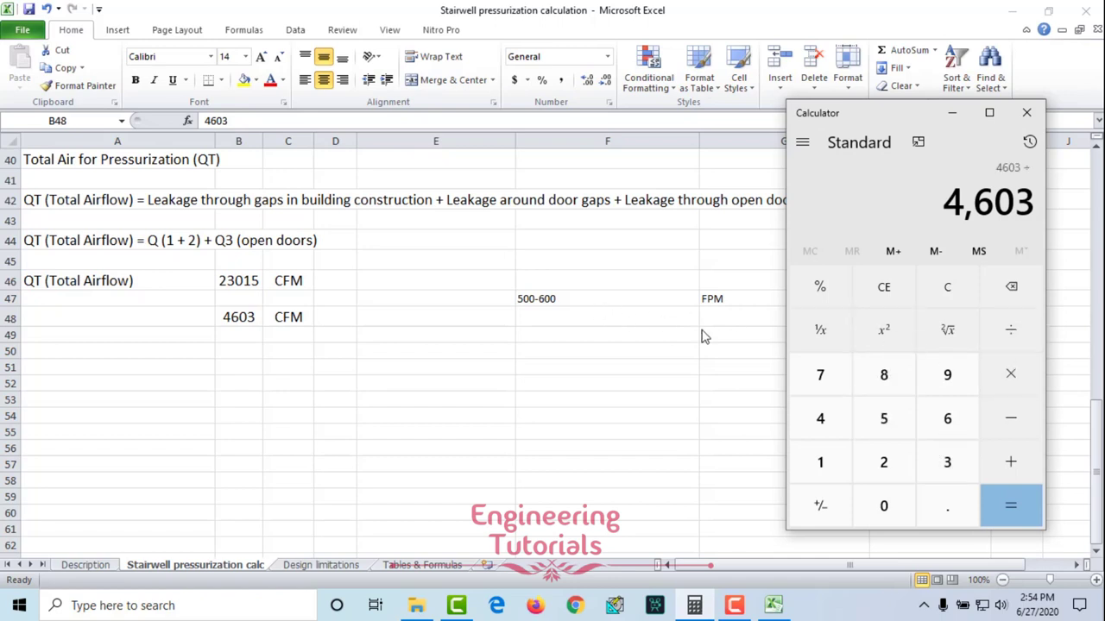
left_click(941, 417)
left_click(889, 503)
left_click(889, 503)
left_click(1005, 506)
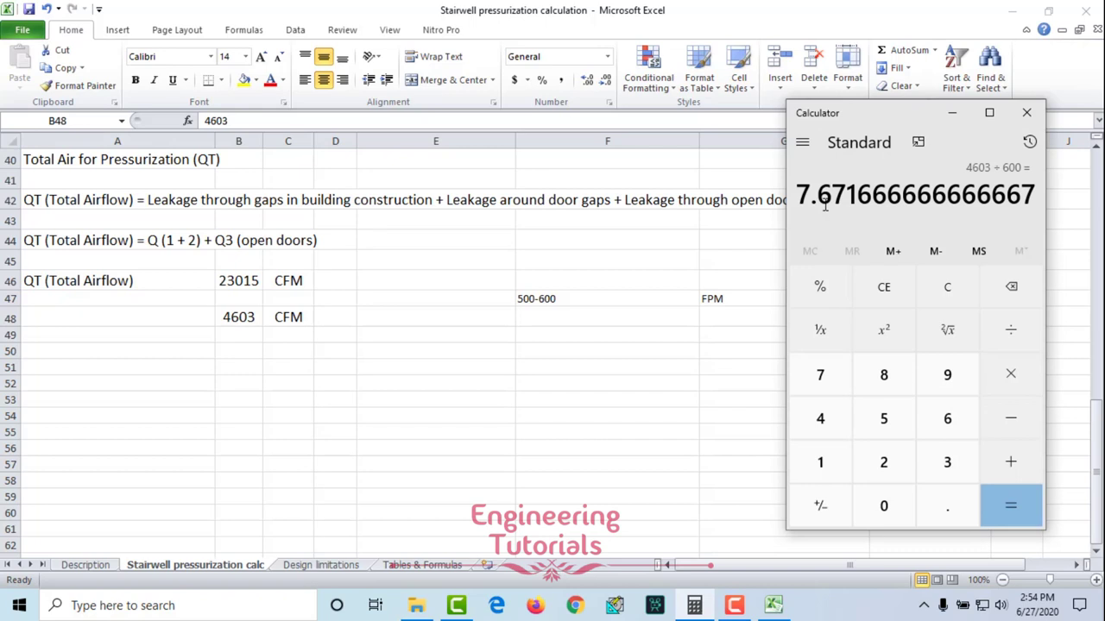
key("alt+Tab")
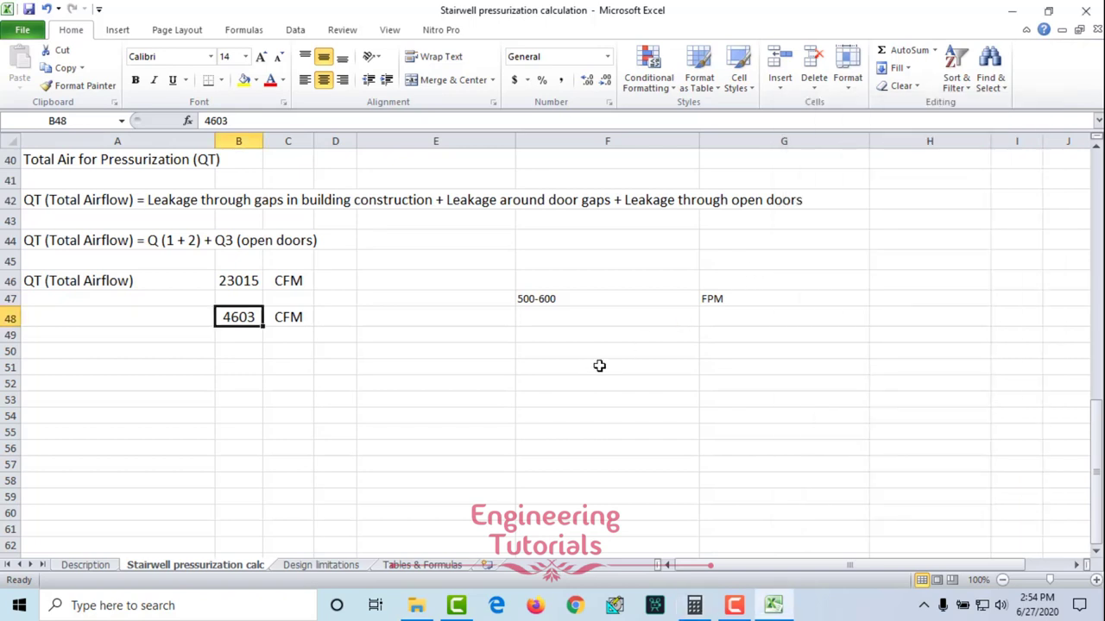
Enter the opening area 8 in F48 with the unit Sqft in G48.
left_click(576, 318)
type("8")
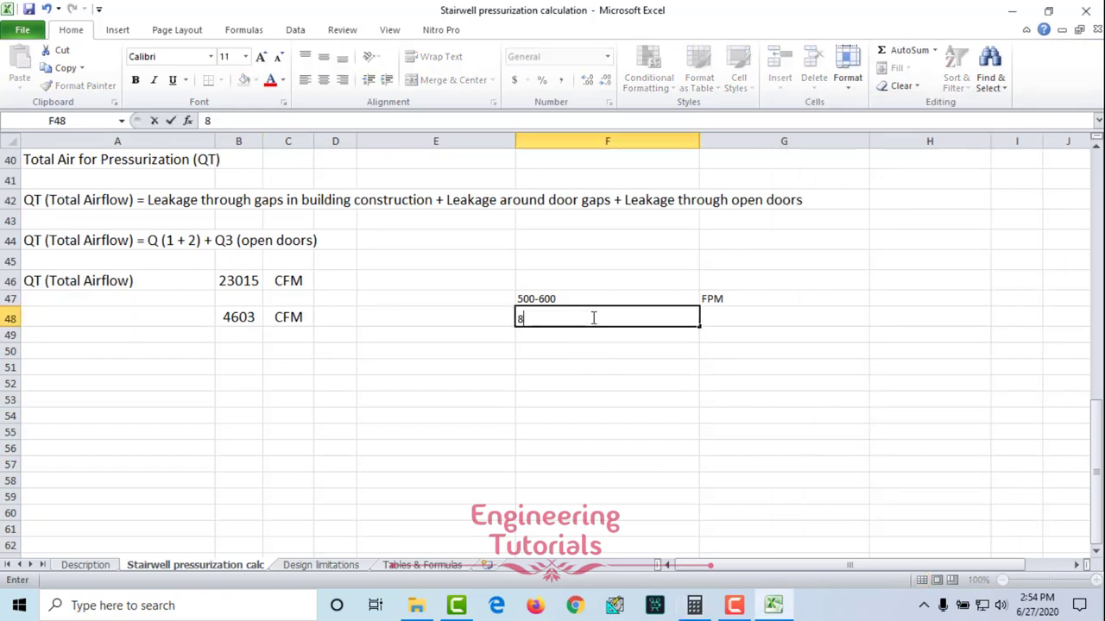
left_click(728, 318)
type("S")
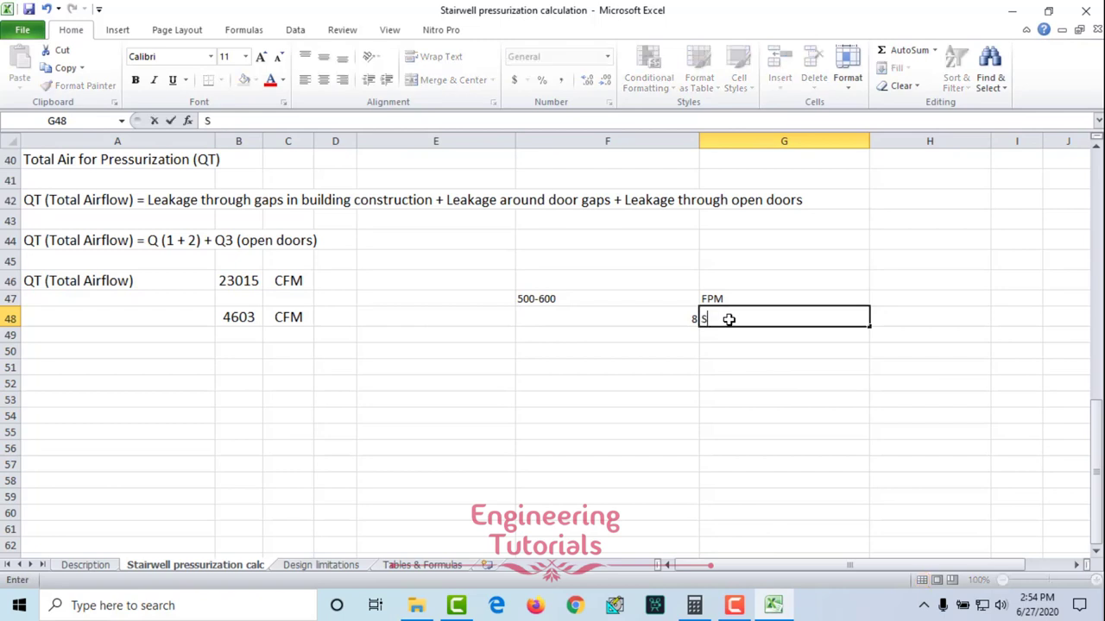
type("qft")
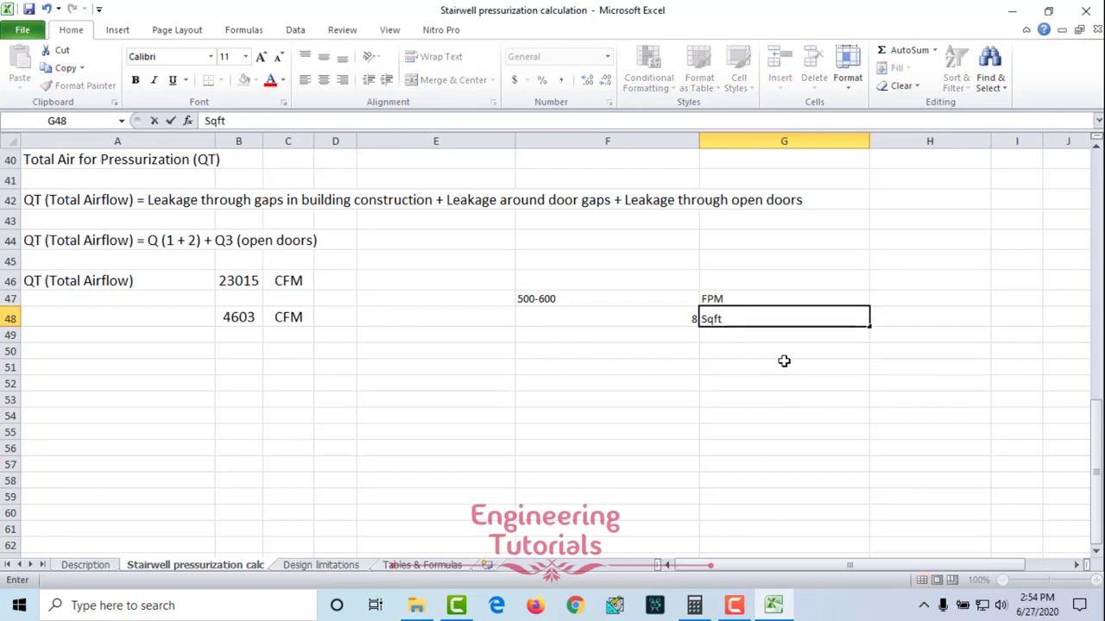
key("Return")
left_click(695, 383)
left_click_drag(662, 320, 740, 313)
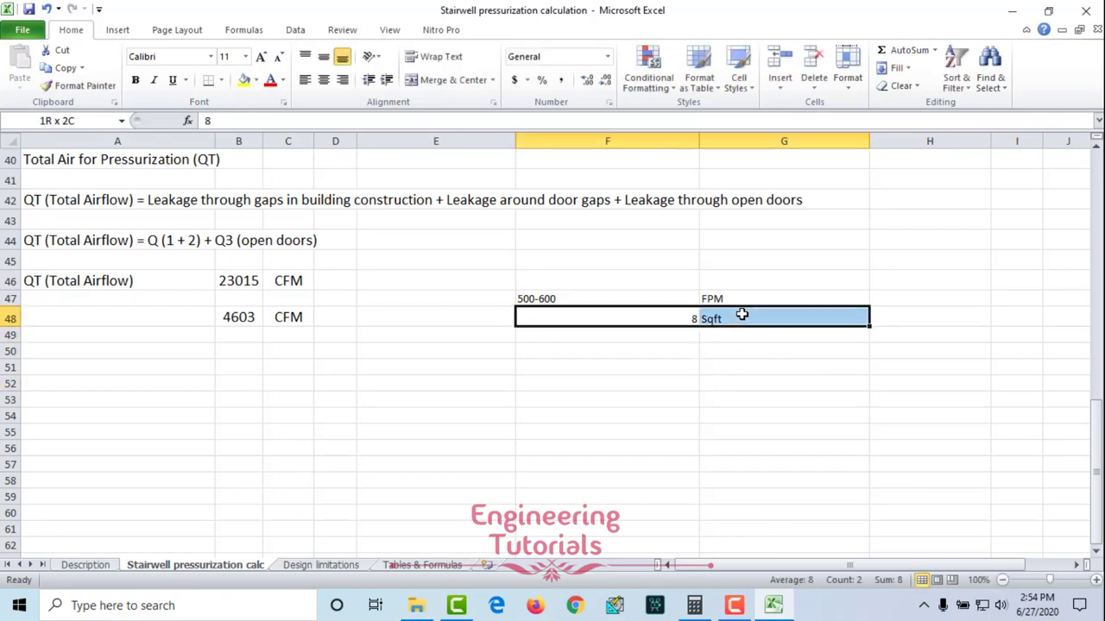
Add the opening dimensions 4'x2' and 48"x24" in F49 and F50.
left_click(686, 341)
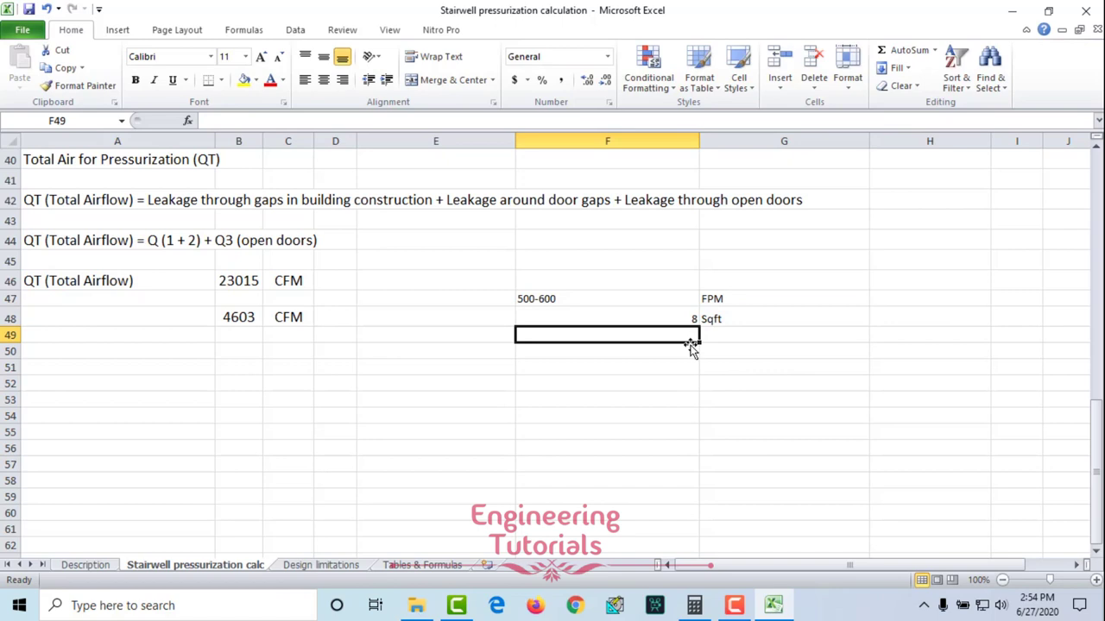
type("4'x2")
key("Return")
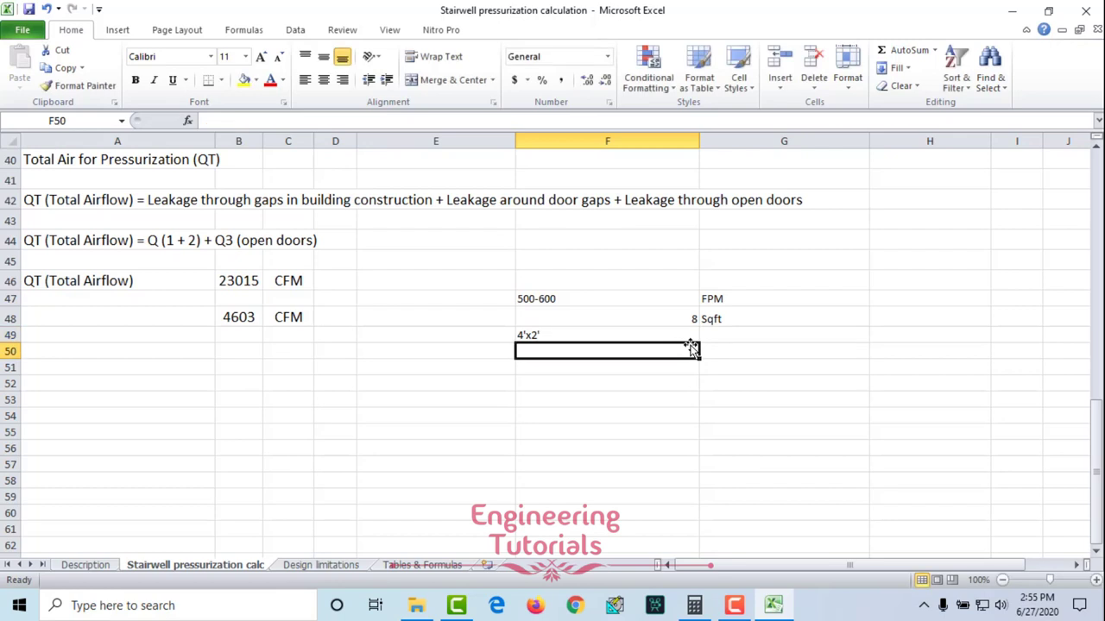
type("48\"x")
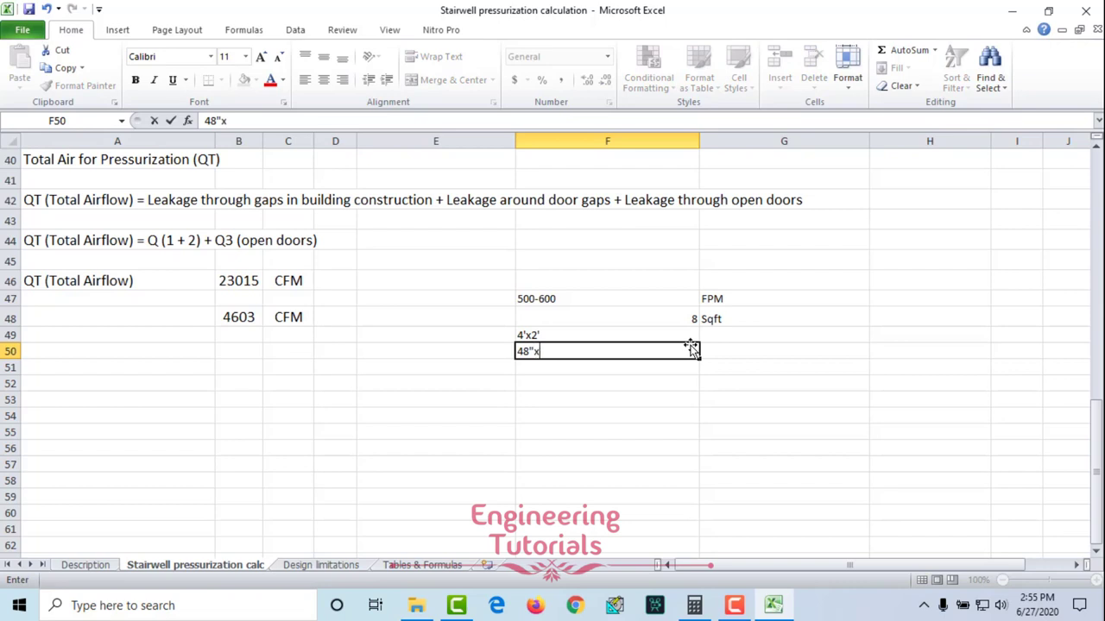
type("24\"")
key("Return")
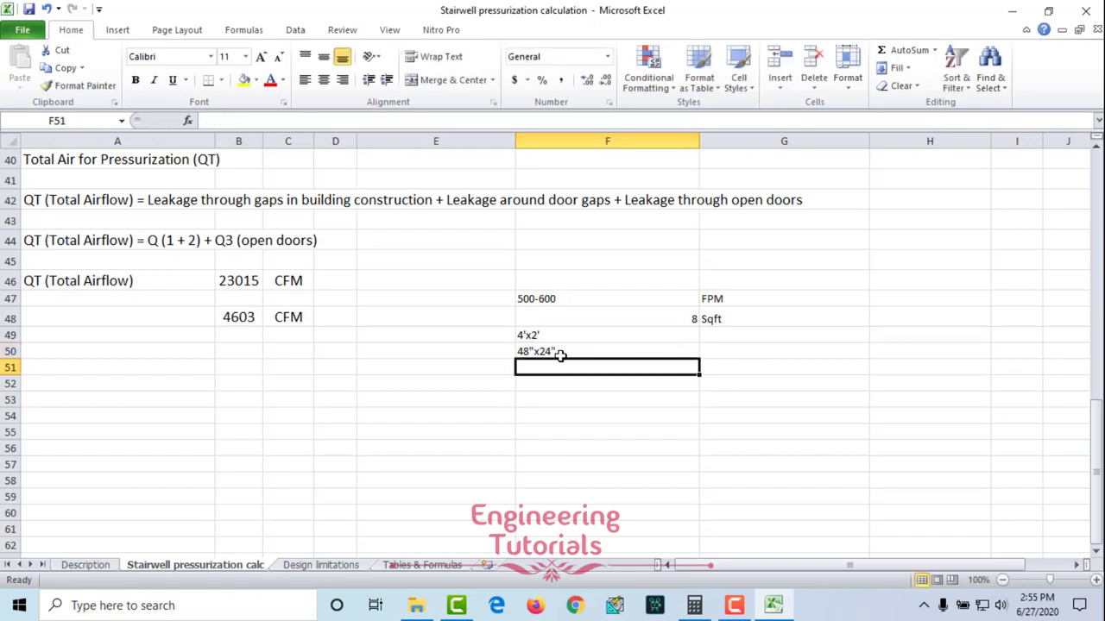
left_click(348, 318)
left_click_drag(341, 317, 520, 353)
left_click(568, 371)
left_click_drag(259, 321, 706, 348)
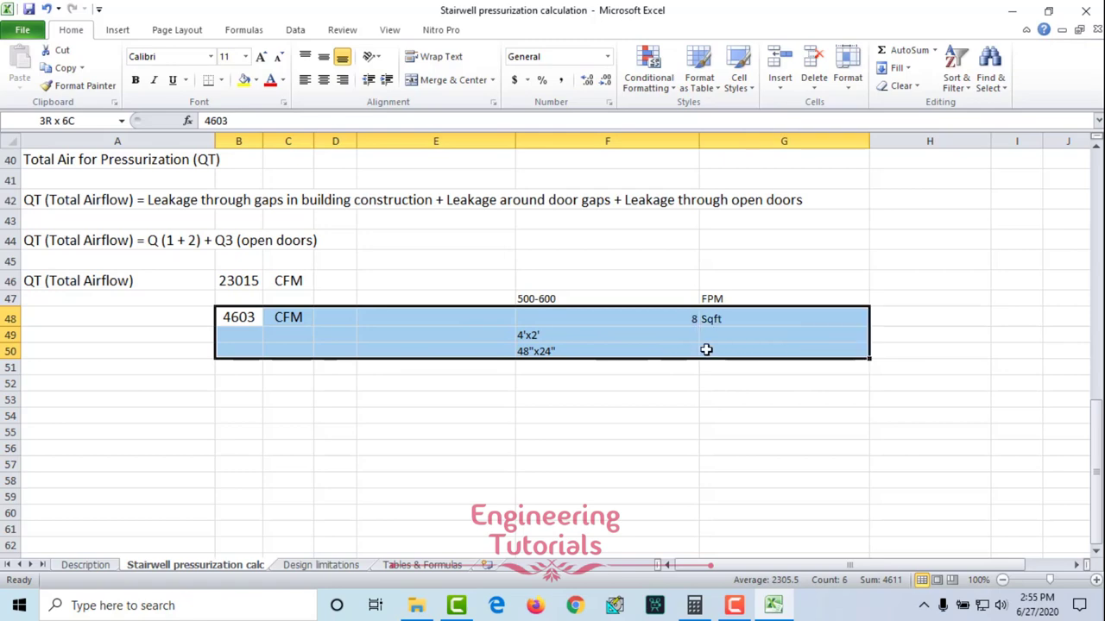
left_click(432, 334)
scroll(409, 360, "up", 13)
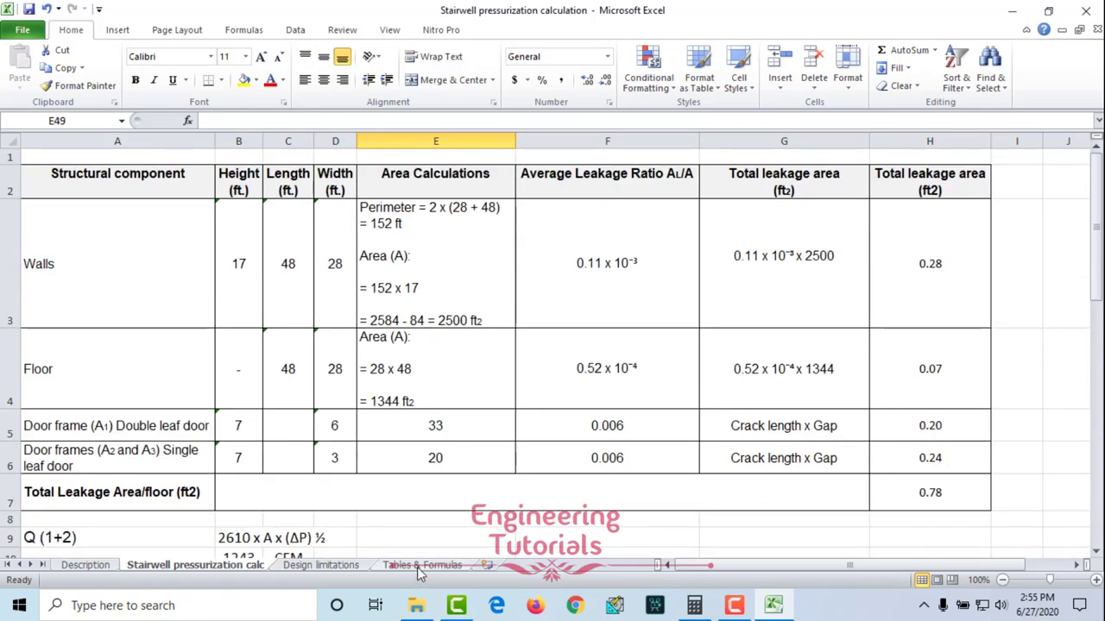
left_click(417, 566)
scroll(346, 380, "down", 2)
scroll(346, 384, "up", 13)
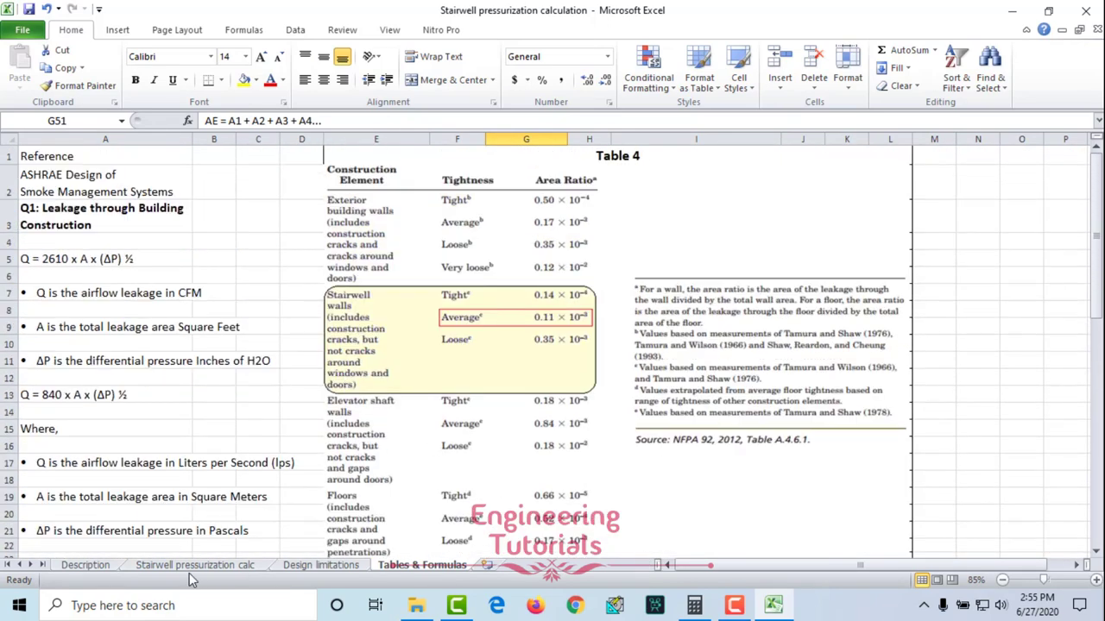
left_click(86, 566)
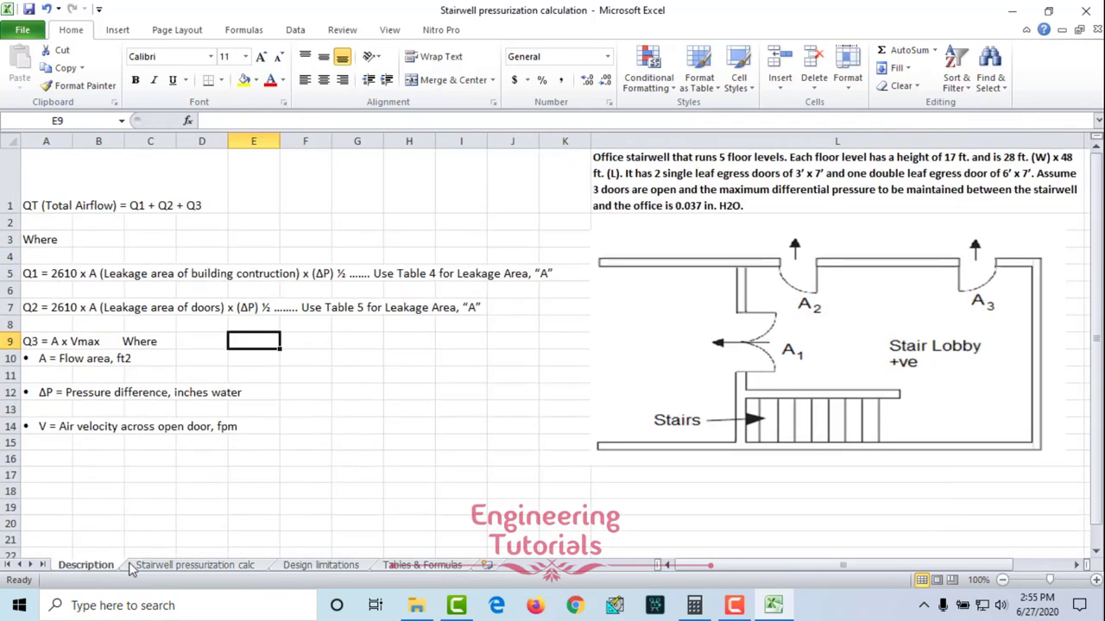
left_click(190, 565)
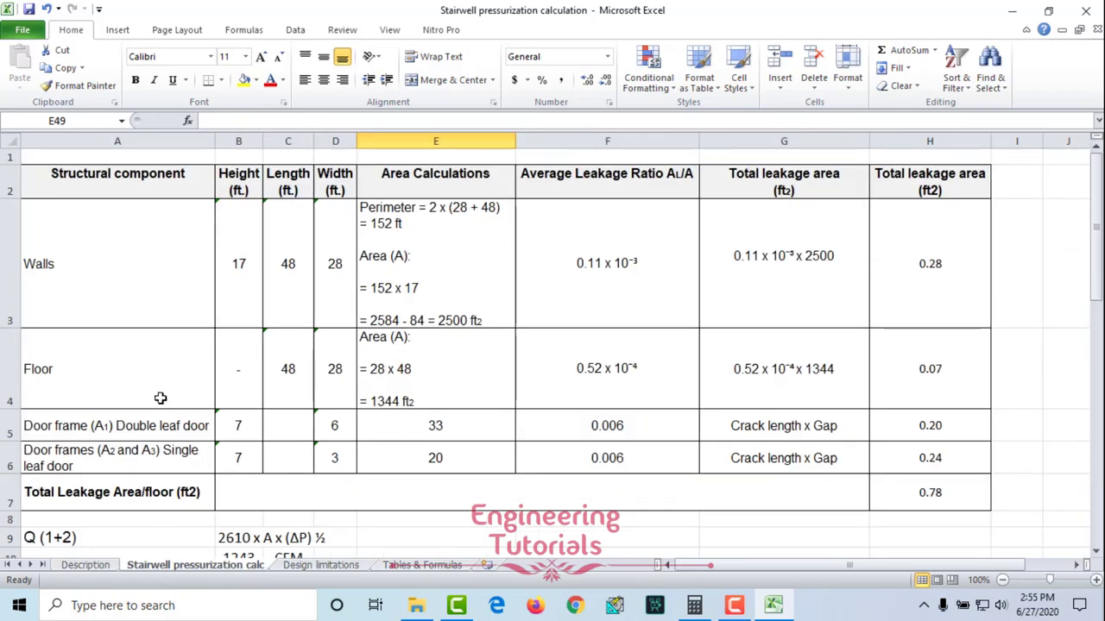